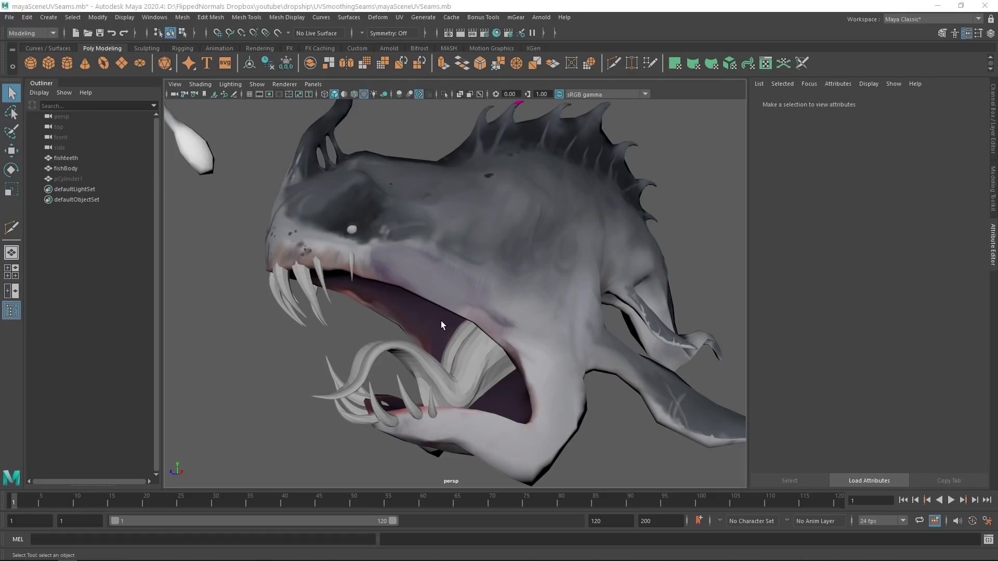
Preview the fish body as a smooth mesh and inspect its texture seams around the side fin.
{"action": "middle_click_drag", "start_coordinate": [449, 323], "coordinate": [434, 315], "text": "alt"}
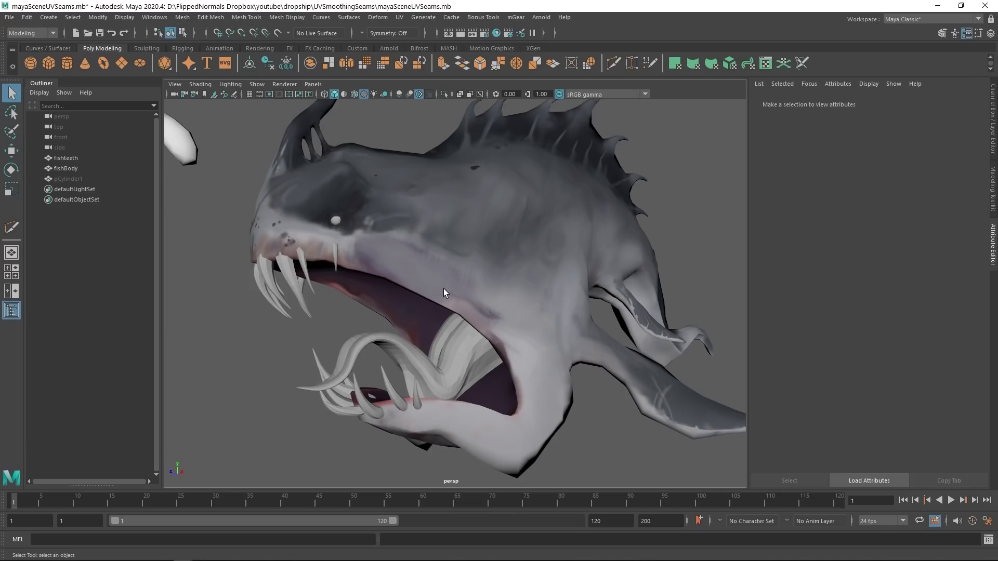
{"action": "left_click", "coordinate": [467, 274]}
{"action": "key", "text": "3"}
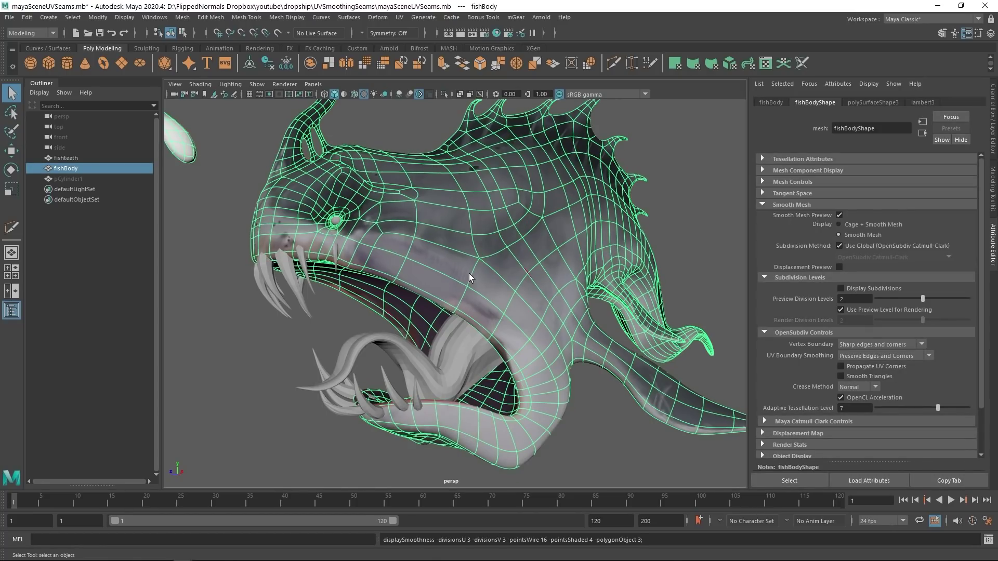
{"action": "left_click", "coordinate": [713, 207]}
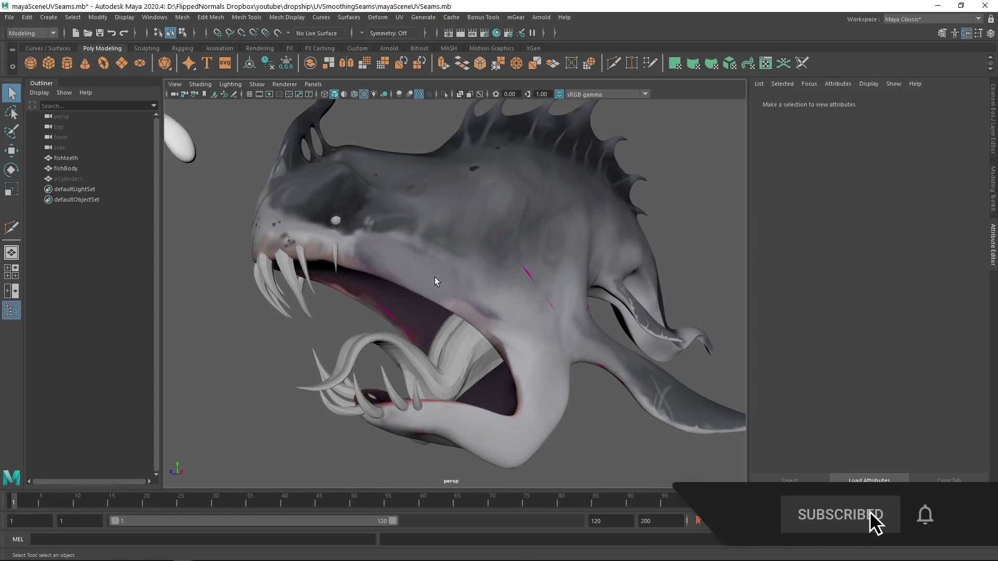
{"action": "right_click_drag", "start_coordinate": [554, 260], "coordinate": [517, 314], "text": "alt"}
{"action": "middle_click_drag", "start_coordinate": [478, 341], "coordinate": [398, 236], "text": "alt"}
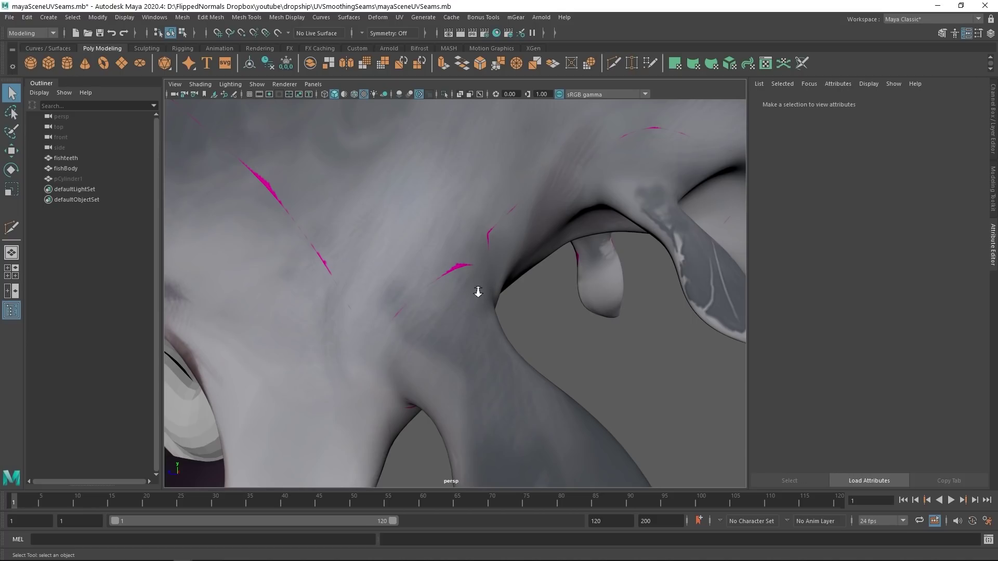
{"action": "right_click_drag", "start_coordinate": [475, 289], "coordinate": [399, 268], "text": "alt"}
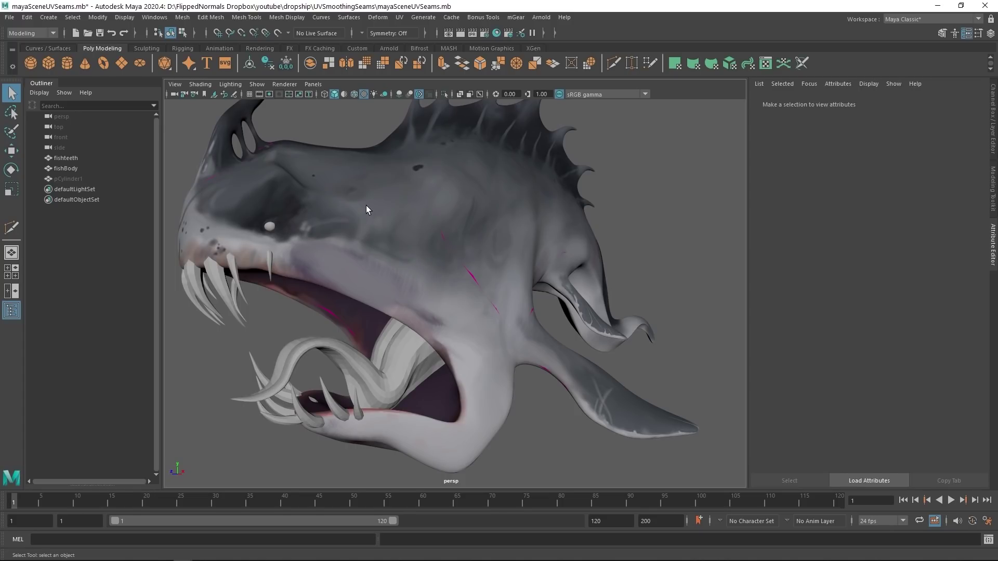
Return the fish body to its unsmoothed display and open its UVs in the UV Editor, close up on a shell border.
{"action": "left_click", "coordinate": [386, 226]}
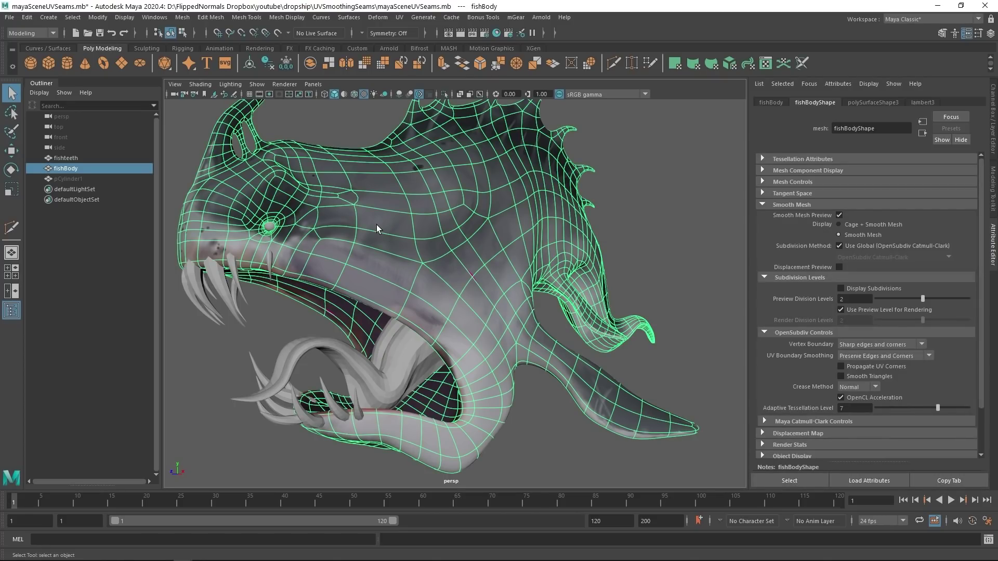
{"action": "key", "text": "1"}
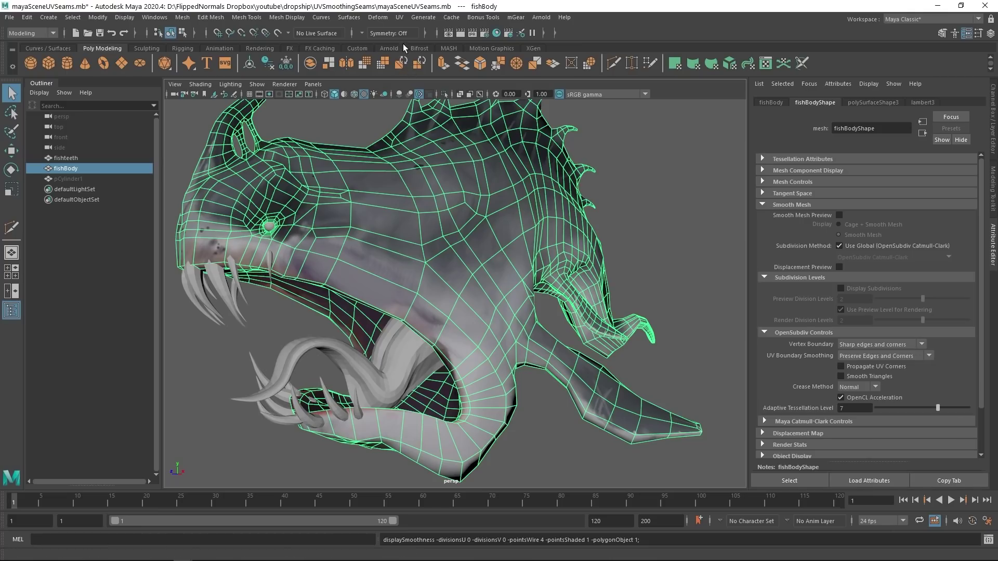
{"action": "left_click", "coordinate": [399, 19]}
{"action": "left_click", "coordinate": [413, 36]}
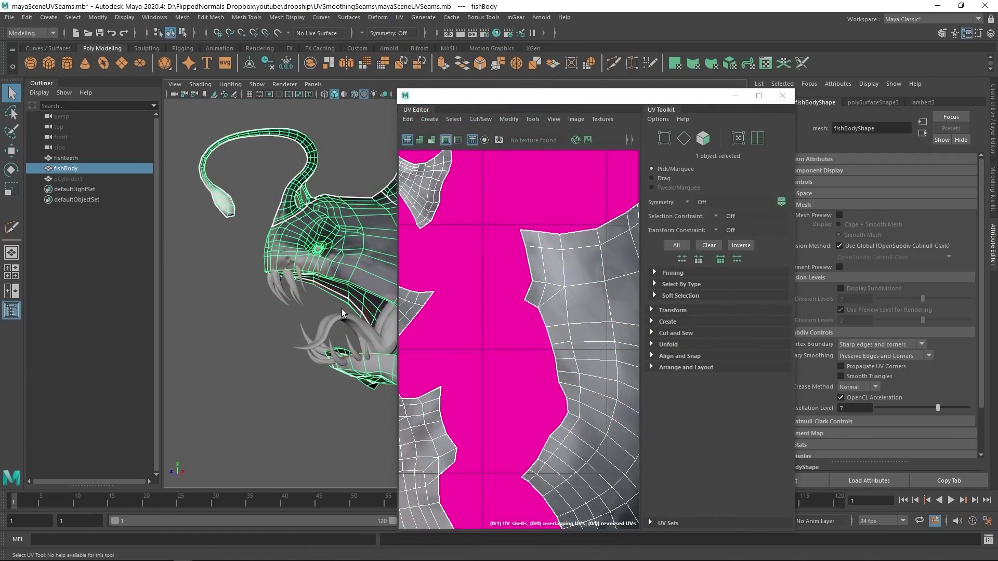
{"action": "scroll", "coordinate": [345, 312], "scroll_direction": "up", "scroll_amount": 3}
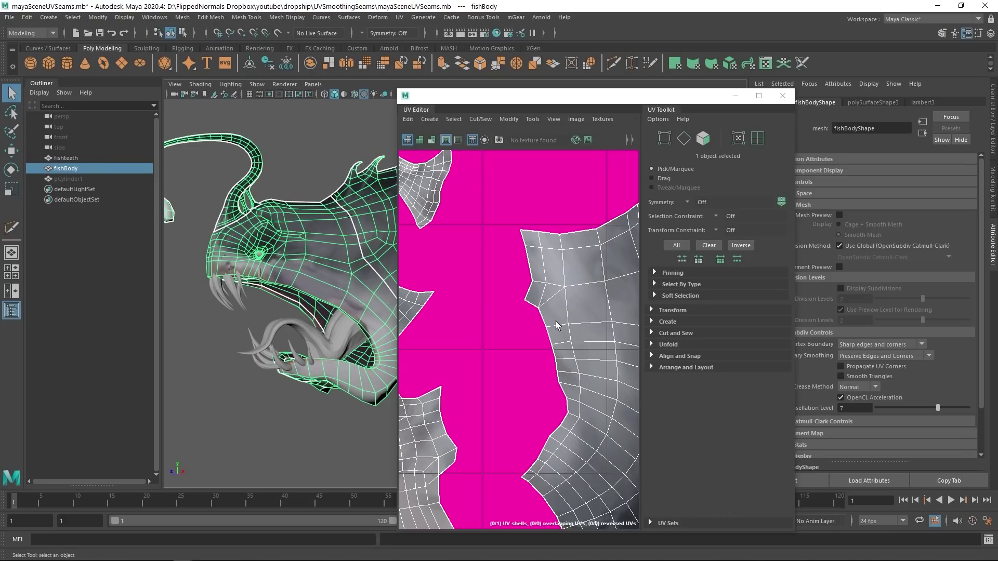
{"action": "scroll", "coordinate": [548, 317], "scroll_direction": "up", "scroll_amount": 6}
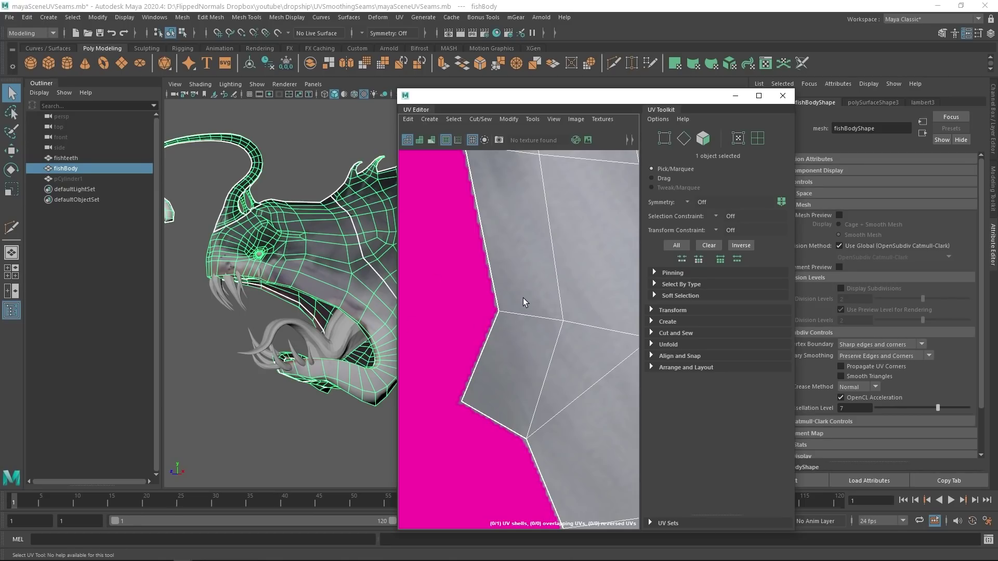
Turn on the fish body's smooth mesh preview and examine the UV shell border against the painted texture.
{"action": "left_click", "coordinate": [312, 257]}
{"action": "key", "text": "3"}
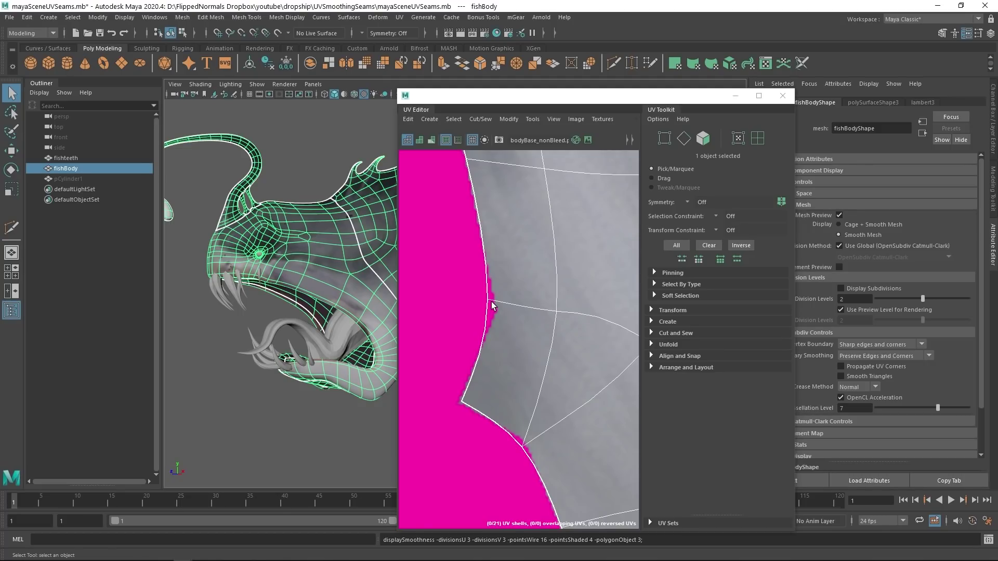
{"action": "scroll", "coordinate": [498, 309], "scroll_direction": "down", "scroll_amount": 2}
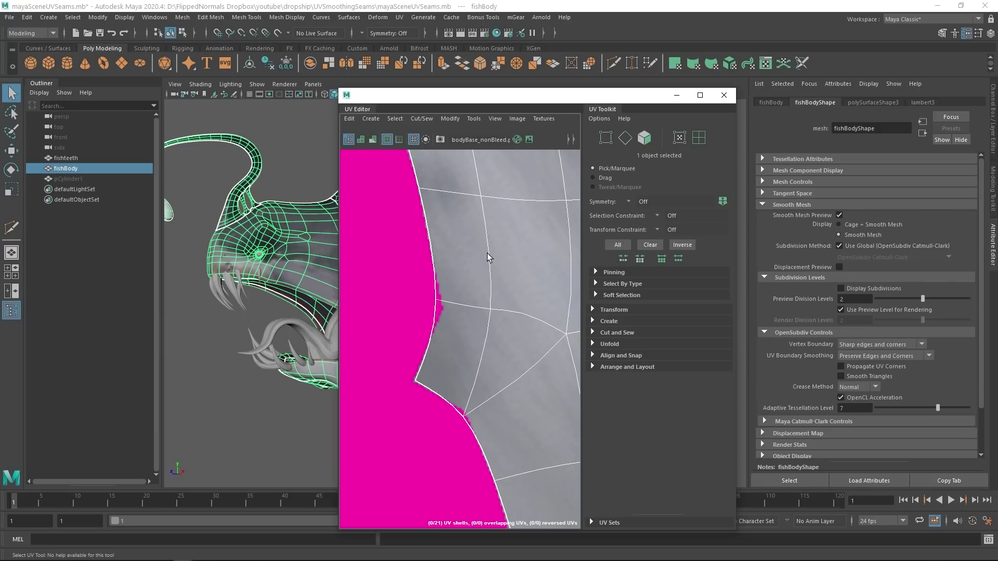
{"action": "scroll", "coordinate": [503, 301], "scroll_direction": "down", "scroll_amount": 1}
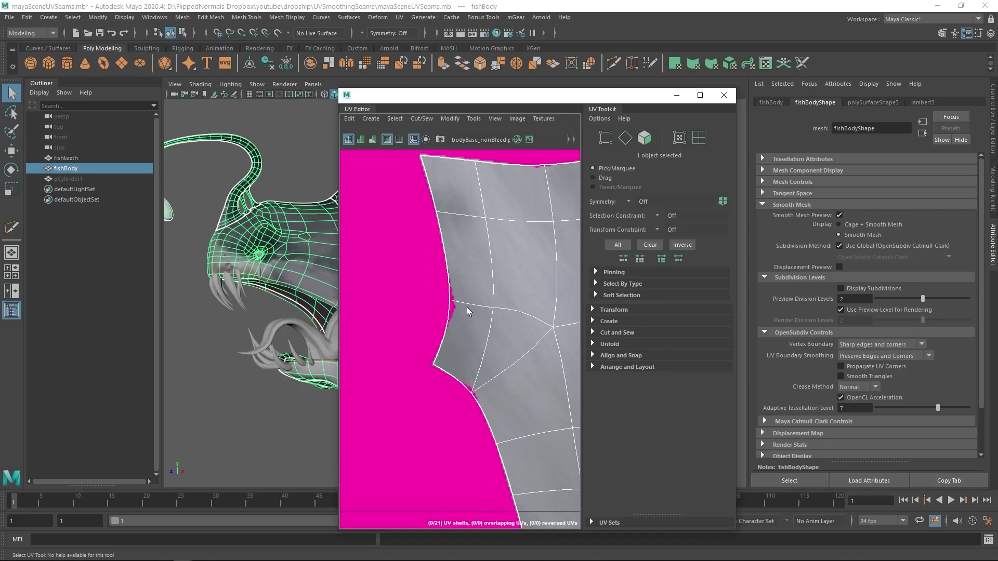
{"action": "scroll", "coordinate": [483, 317], "scroll_direction": "up", "scroll_amount": 1}
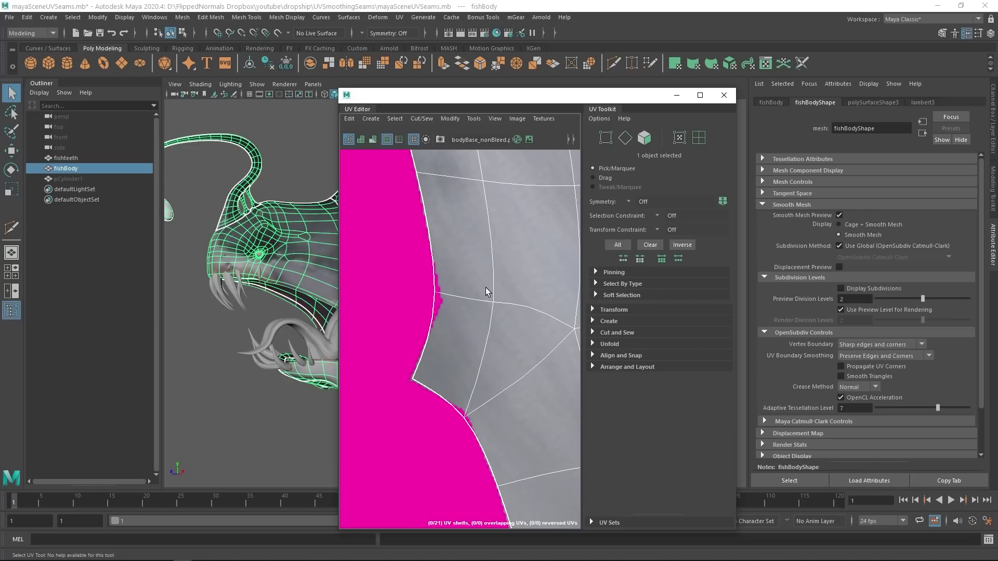
Set the fish body's UV Boundary Smoothing to None in its OpenSubdiv smooth mesh settings.
{"action": "left_click_drag", "start_coordinate": [494, 98], "coordinate": [501, 112]}
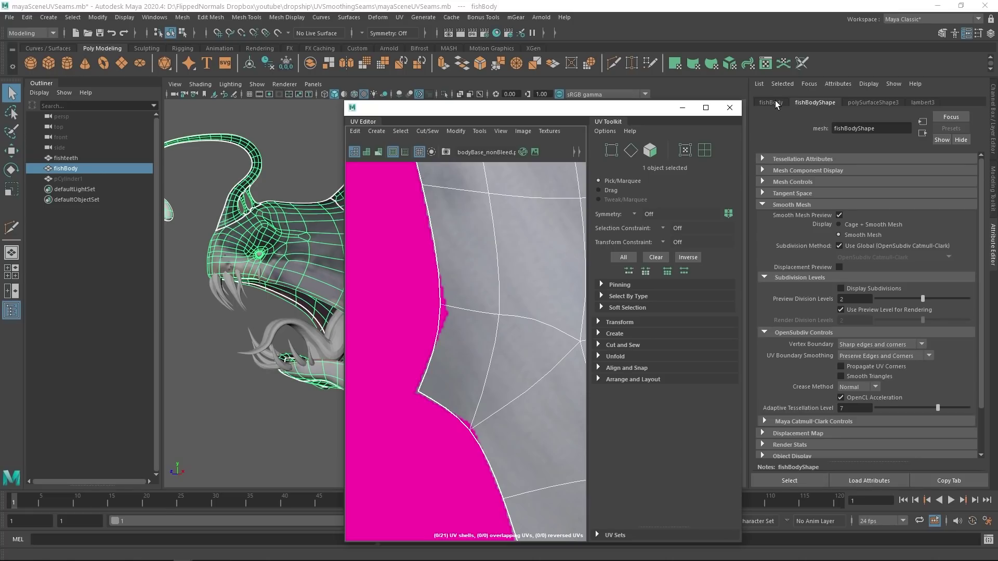
{"action": "left_click", "coordinate": [803, 105]}
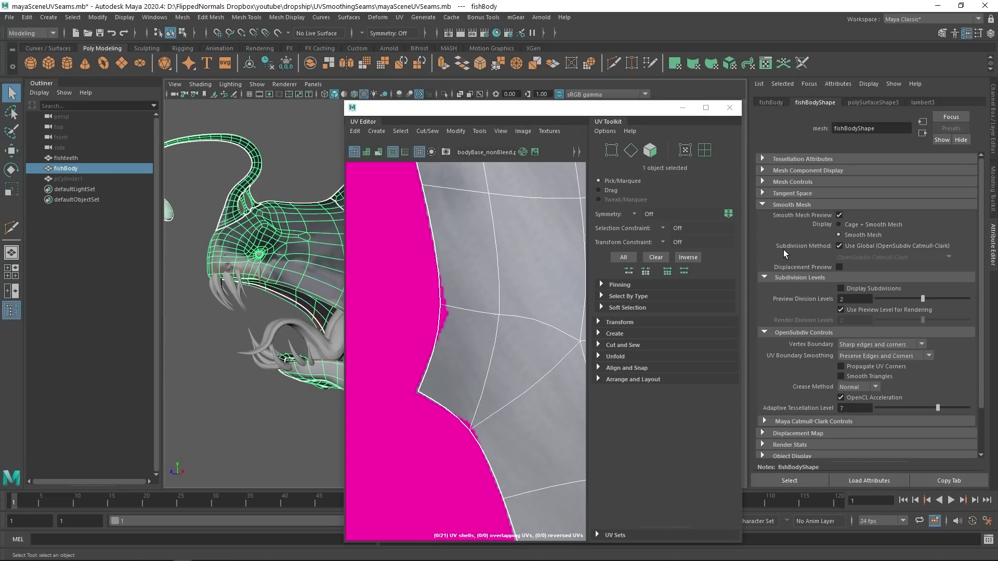
{"action": "left_click", "coordinate": [790, 203]}
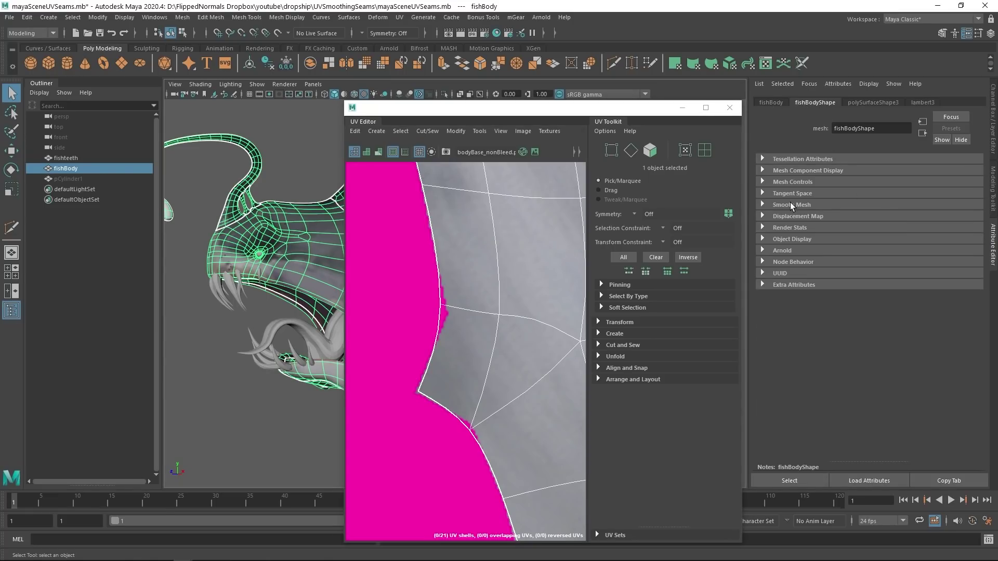
{"action": "left_click", "coordinate": [789, 205]}
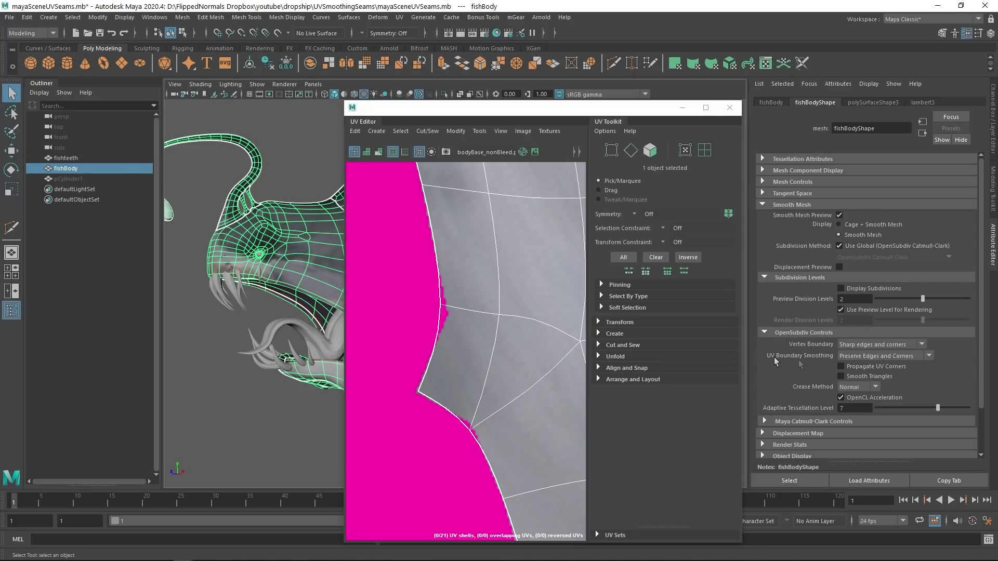
{"action": "left_click", "coordinate": [859, 358]}
{"action": "left_click", "coordinate": [855, 370]}
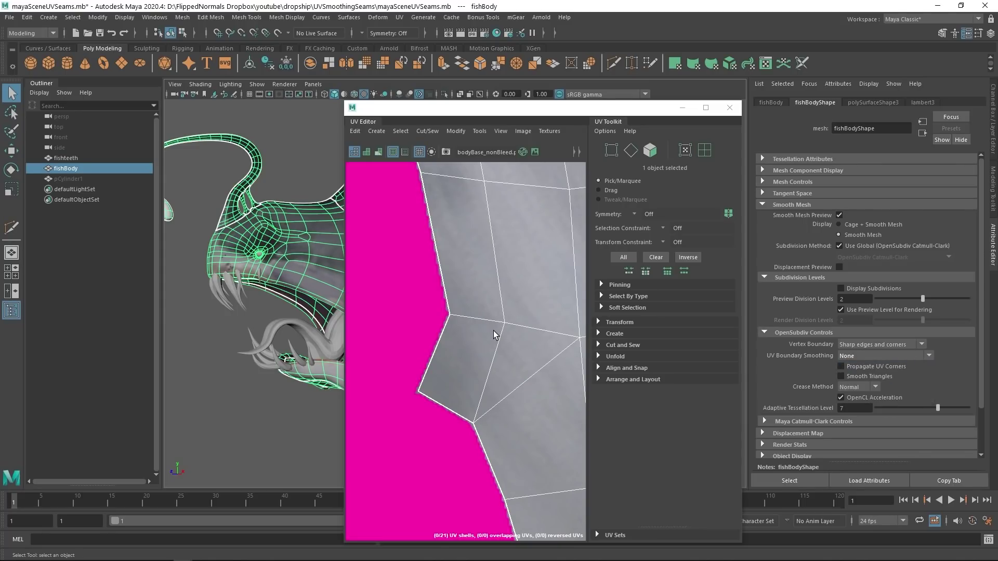
Toggle the fish body between unsmoothed and smooth preview, and check its seams on the model with and without the wireframe.
{"action": "key", "text": "1"}
{"action": "key", "text": "3"}
{"action": "left_click_drag", "start_coordinate": [401, 108], "coordinate": [444, 103]}
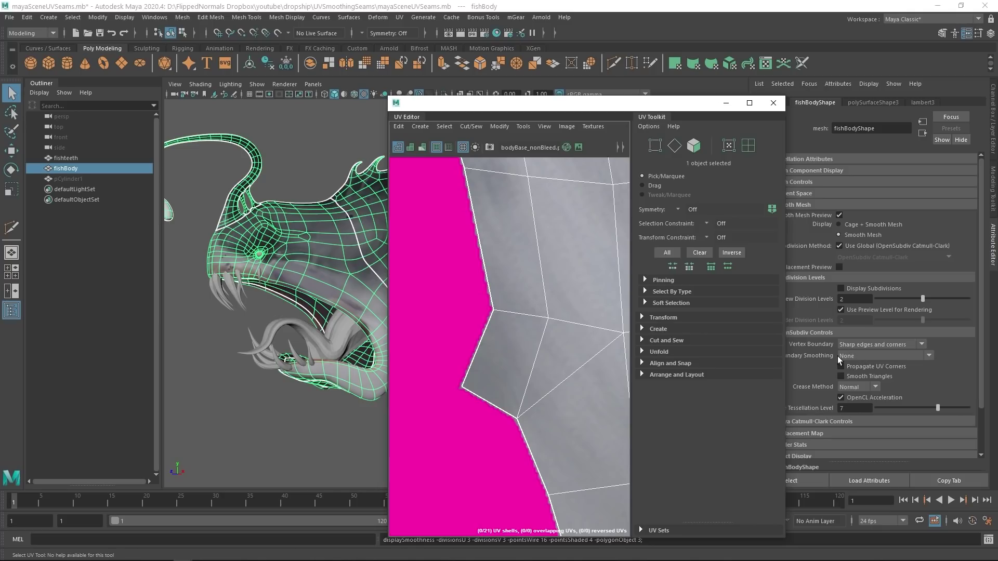
{"action": "left_click_drag", "start_coordinate": [453, 112], "coordinate": [557, 131]}
{"action": "scroll", "coordinate": [299, 249], "scroll_direction": "up", "scroll_amount": 5}
{"action": "right_click_drag", "start_coordinate": [408, 242], "coordinate": [345, 259], "text": "alt"}
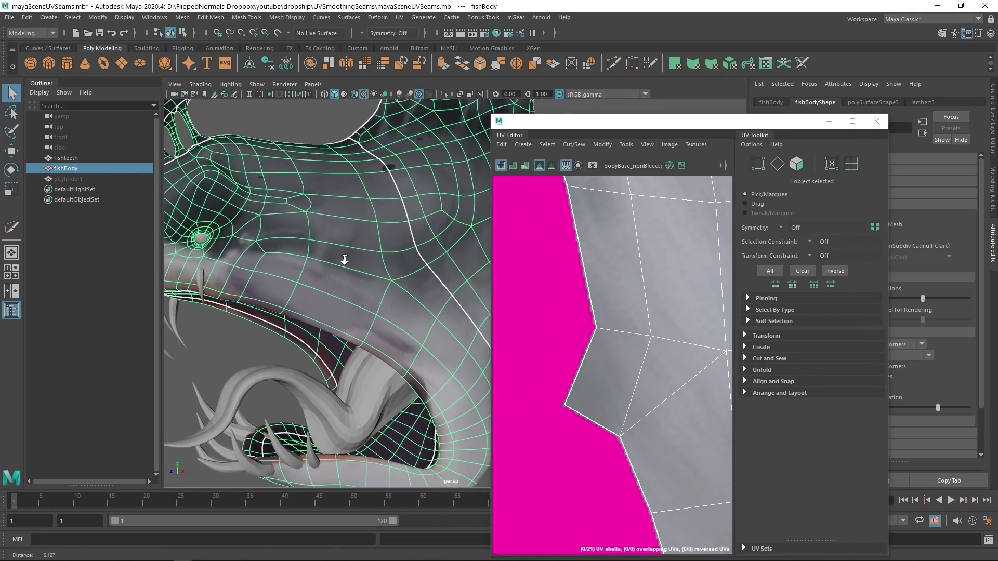
{"action": "left_click", "coordinate": [302, 136]}
{"action": "scroll", "coordinate": [345, 237], "scroll_direction": "up", "scroll_amount": 5}
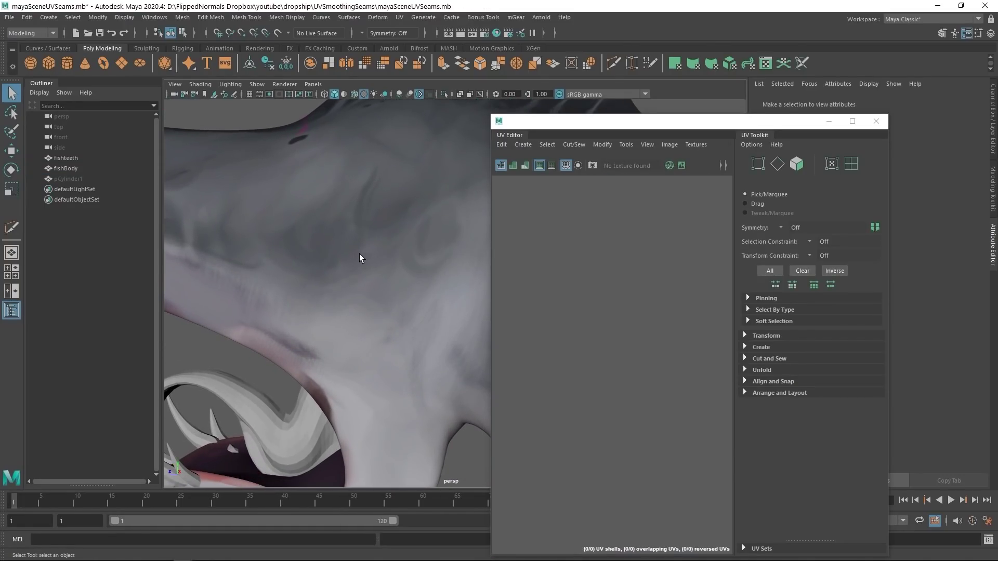
{"action": "left_click", "coordinate": [360, 254]}
{"action": "key", "text": "3"}
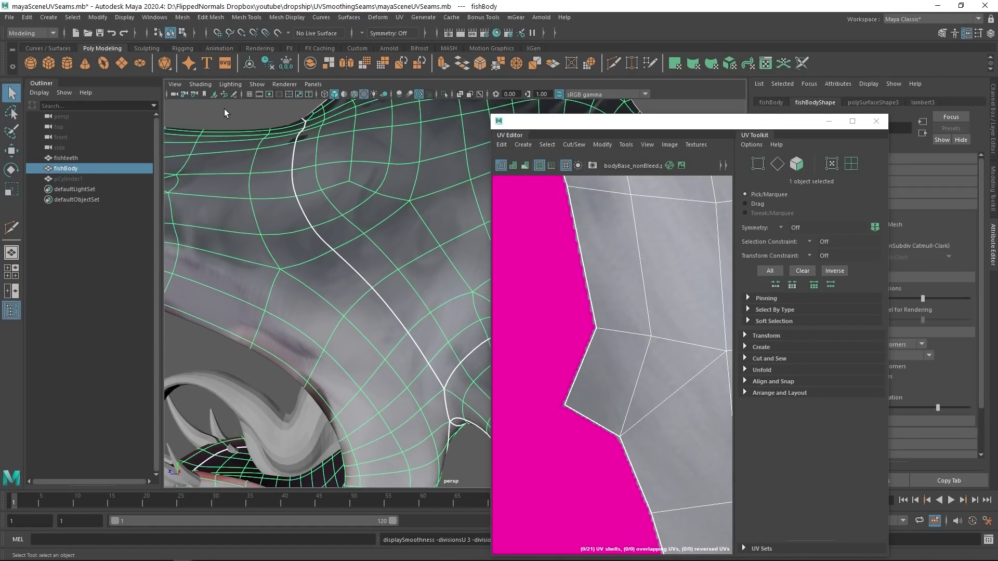
{"action": "left_click", "coordinate": [224, 109]}
{"action": "scroll", "coordinate": [343, 232], "scroll_direction": "down", "scroll_amount": 5}
{"action": "scroll", "coordinate": [389, 250], "scroll_direction": "up", "scroll_amount": 2}
{"action": "left_click", "coordinate": [371, 267]}
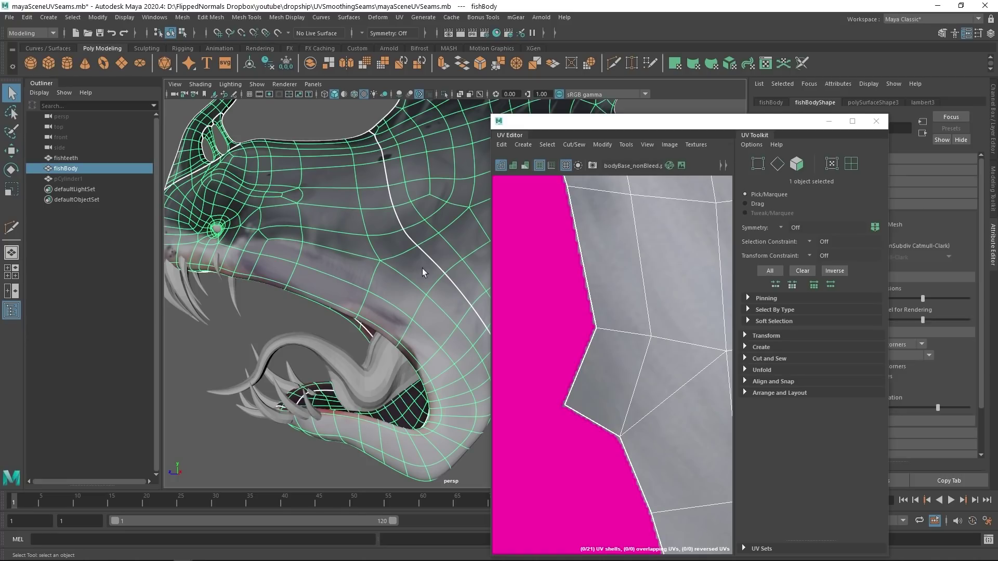
Examine the fish body's UV shell layout in the UV Editor, especially the large shell with the fin spikes.
{"action": "scroll", "coordinate": [644, 323], "scroll_direction": "down", "scroll_amount": 4}
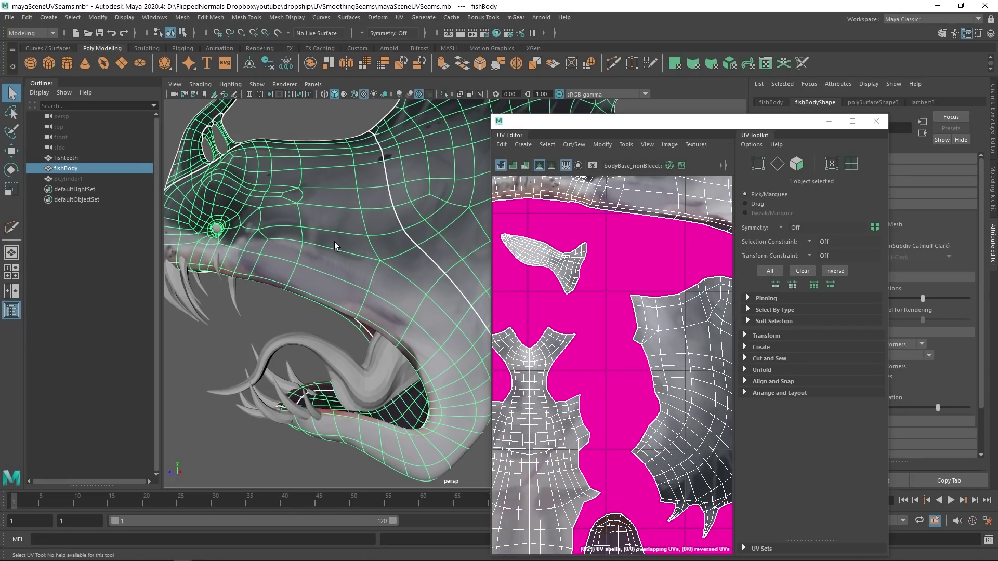
{"action": "left_click_drag", "start_coordinate": [364, 296], "coordinate": [343, 233], "text": "alt"}
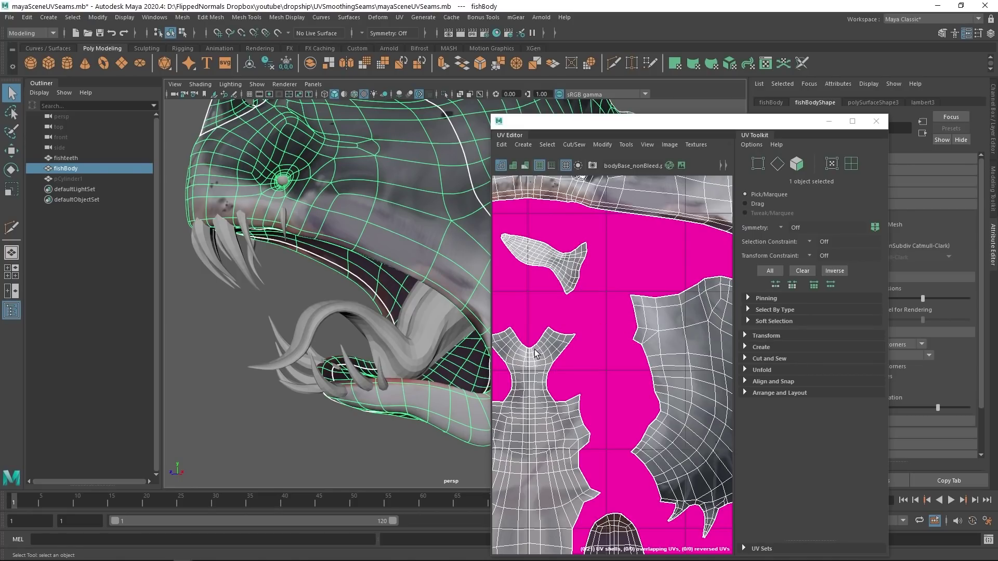
{"action": "scroll", "coordinate": [601, 330], "scroll_direction": "down", "scroll_amount": 1}
{"action": "scroll", "coordinate": [634, 251], "scroll_direction": "up", "scroll_amount": 4}
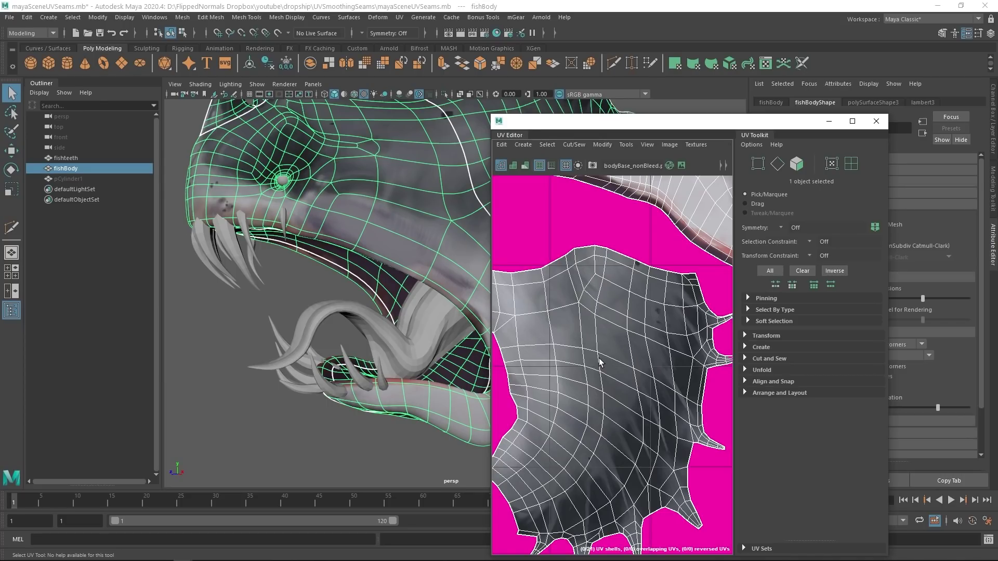
{"action": "scroll", "coordinate": [607, 354], "scroll_direction": "down", "scroll_amount": 2}
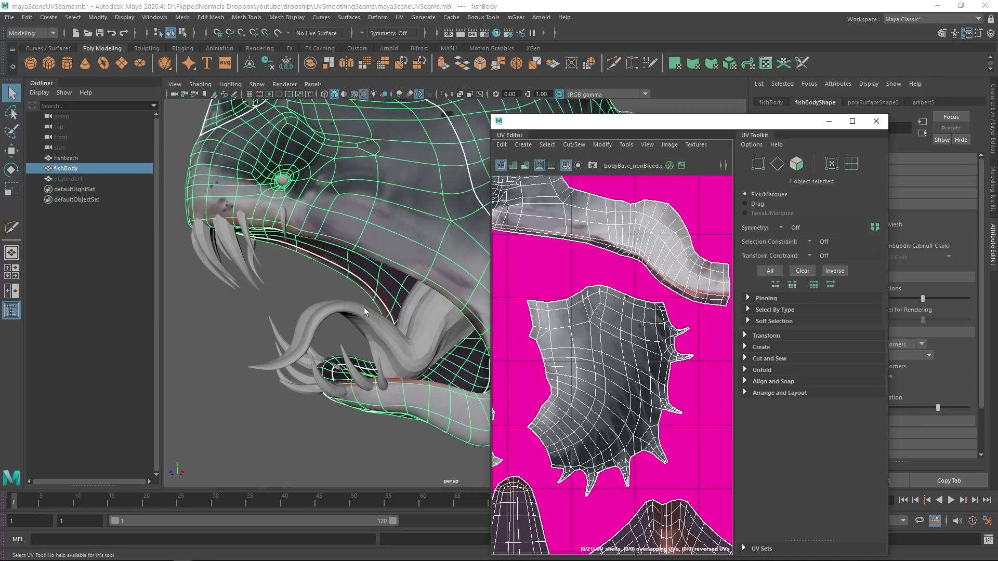
{"action": "scroll", "coordinate": [615, 367], "scroll_direction": "up", "scroll_amount": 2}
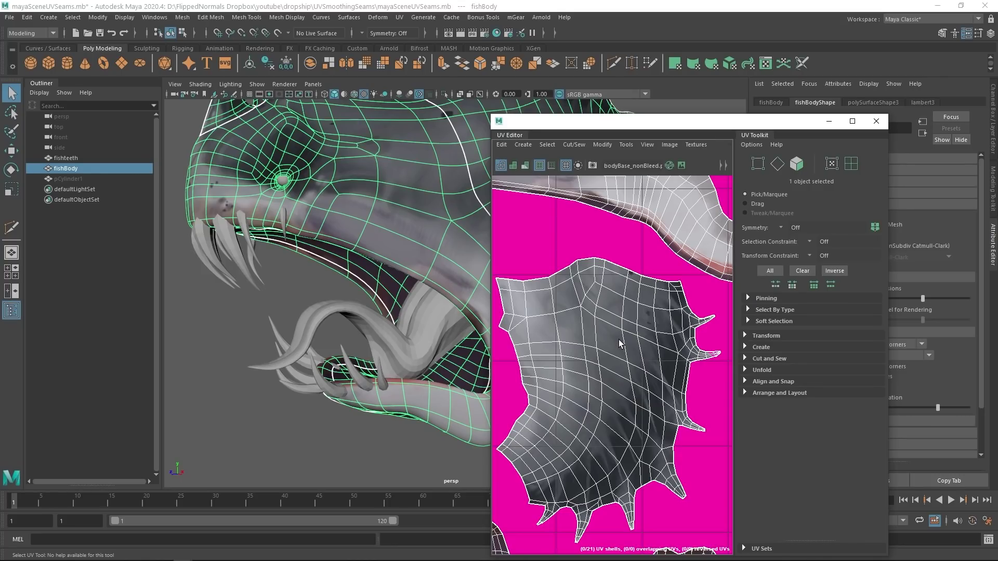
Set the fish body's UV Boundary Smoothing to Preserve Edges and Corners and inspect the corners and curved borders of the spiked shell.
{"action": "left_click_drag", "start_coordinate": [644, 129], "coordinate": [518, 116]}
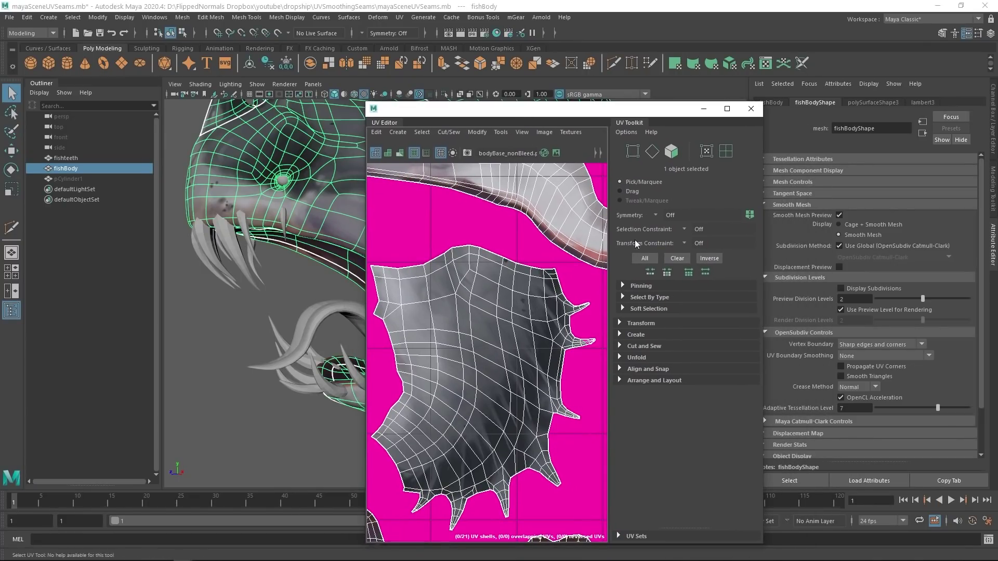
{"action": "left_click", "coordinate": [875, 356]}
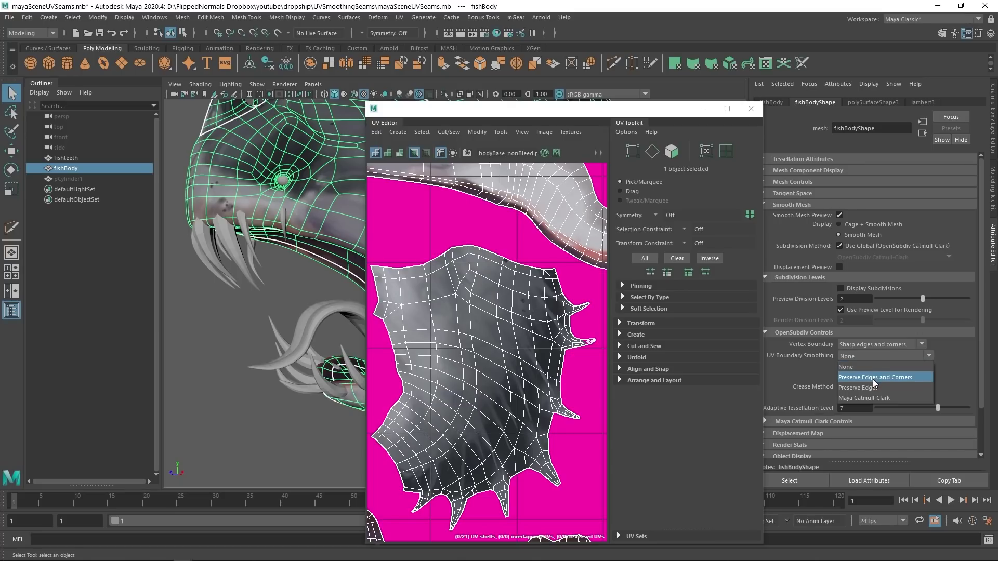
{"action": "left_click", "coordinate": [873, 377]}
{"action": "scroll", "coordinate": [544, 298], "scroll_direction": "up", "scroll_amount": 5}
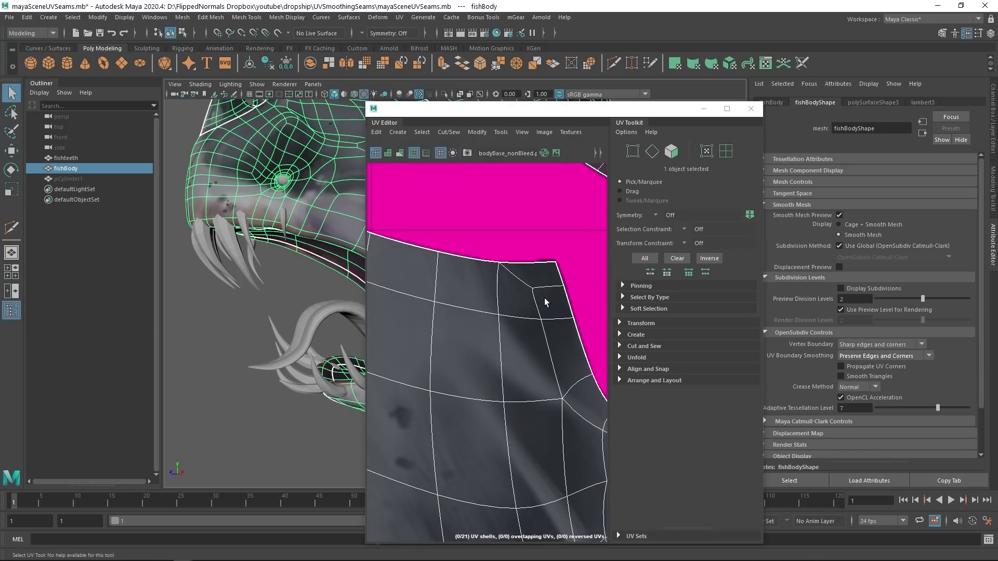
{"action": "middle_click_drag", "start_coordinate": [544, 298], "coordinate": [507, 293], "text": "alt"}
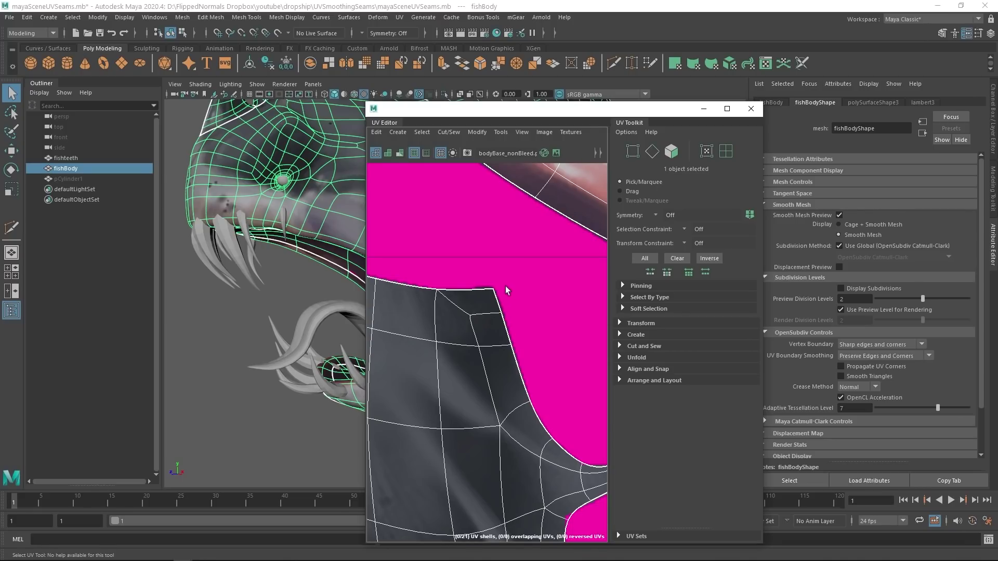
{"action": "middle_click_drag", "start_coordinate": [532, 398], "coordinate": [522, 311], "text": "alt"}
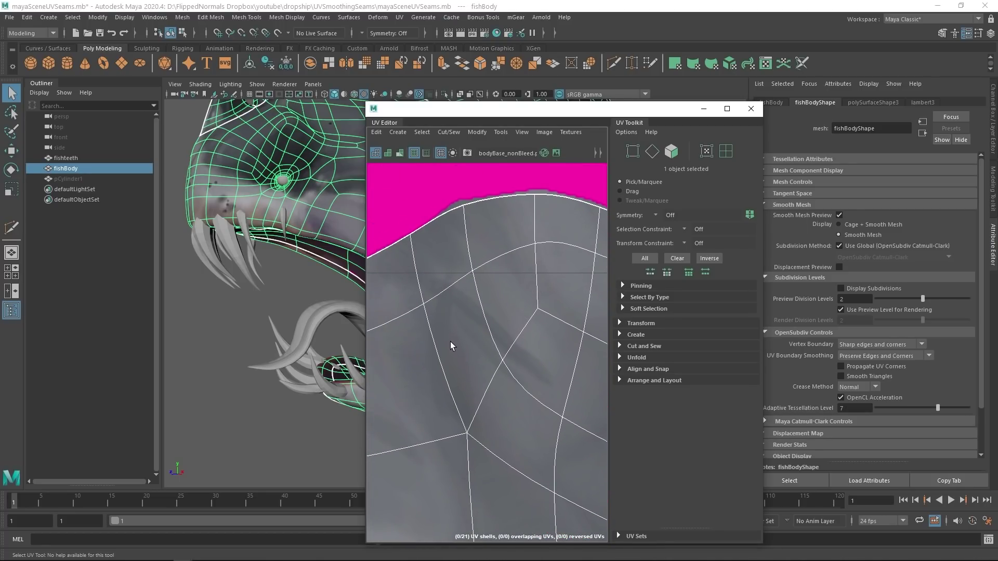
{"action": "scroll", "coordinate": [504, 284], "scroll_direction": "down", "scroll_amount": 2}
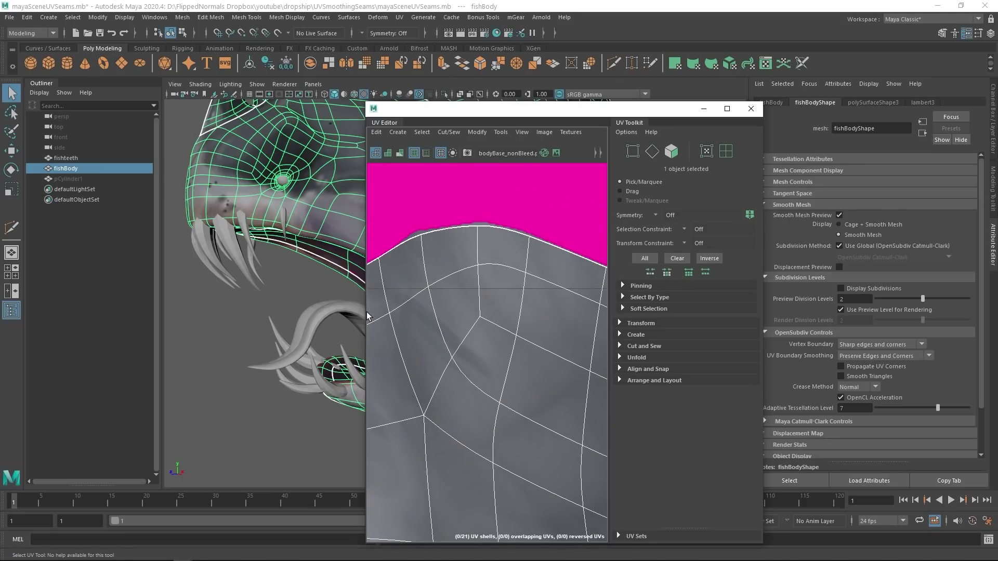
Widen the UV Editor, set the fish body's UV Boundary Smoothing to Maya Catmull-Clark, and inspect the curved border of the shell.
{"action": "left_click_drag", "start_coordinate": [365, 314], "coordinate": [241, 314]}
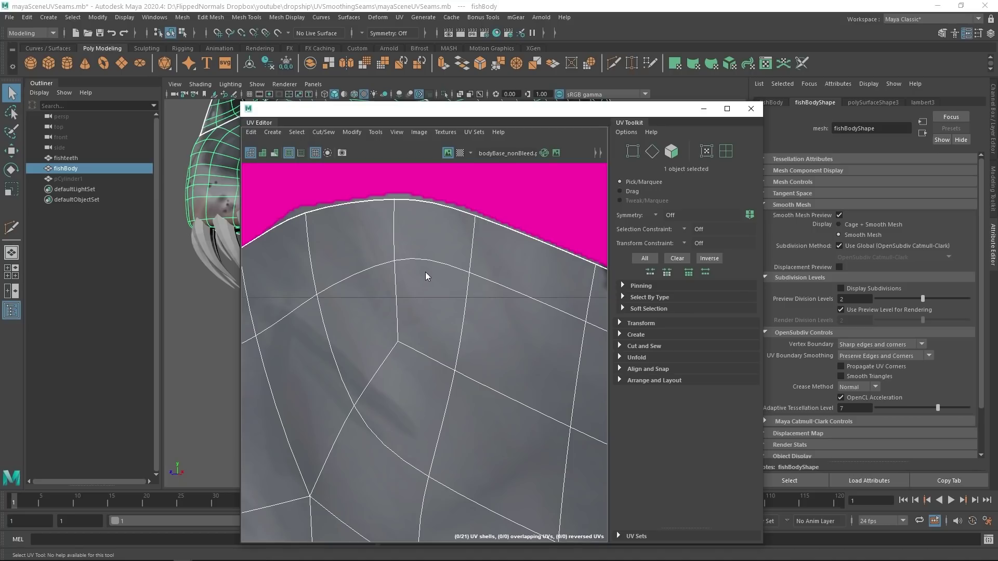
{"action": "scroll", "coordinate": [568, 291], "scroll_direction": "down", "scroll_amount": 2}
{"action": "left_click", "coordinate": [859, 356]}
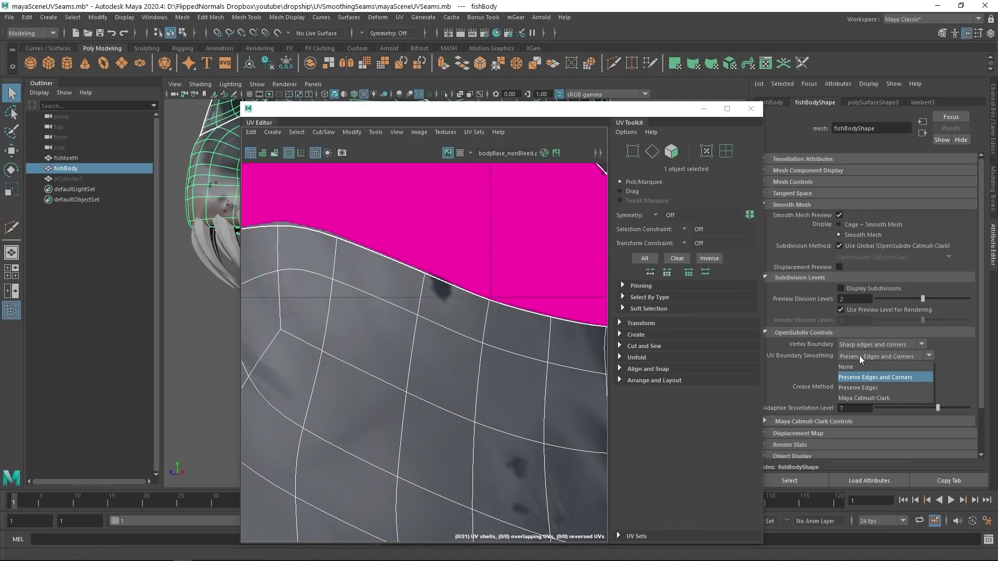
{"action": "left_click", "coordinate": [856, 398]}
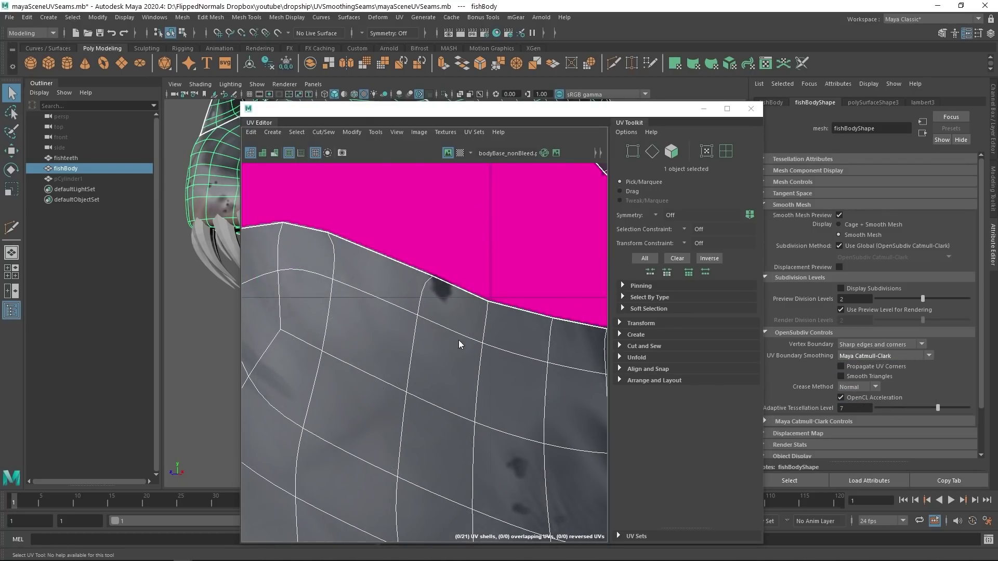
{"action": "scroll", "coordinate": [323, 290], "scroll_direction": "up", "scroll_amount": 3}
{"action": "middle_click_drag", "start_coordinate": [323, 289], "coordinate": [487, 304], "text": "alt"}
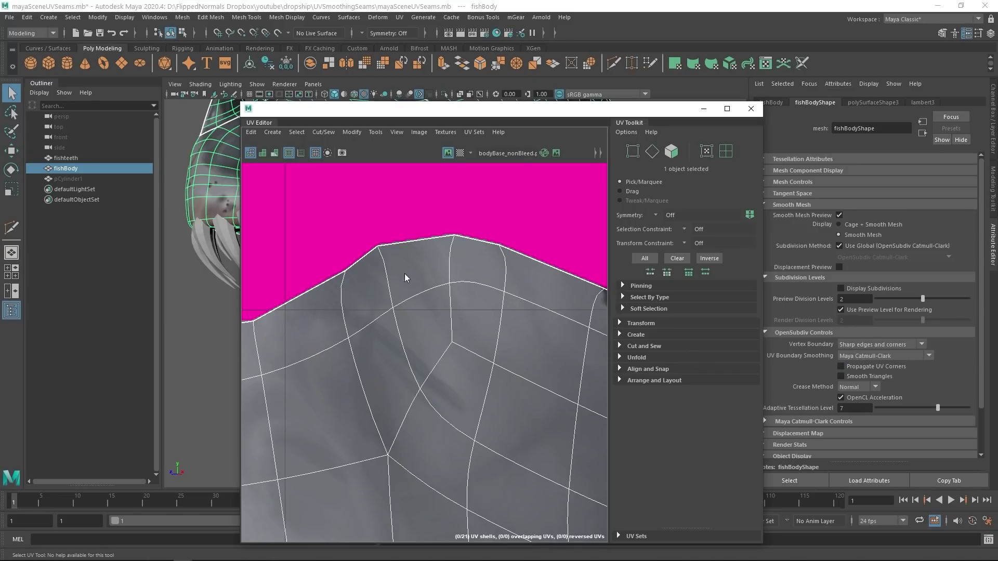
{"action": "scroll", "coordinate": [372, 257], "scroll_direction": "up", "scroll_amount": 1}
{"action": "scroll", "coordinate": [388, 271], "scroll_direction": "up", "scroll_amount": 1}
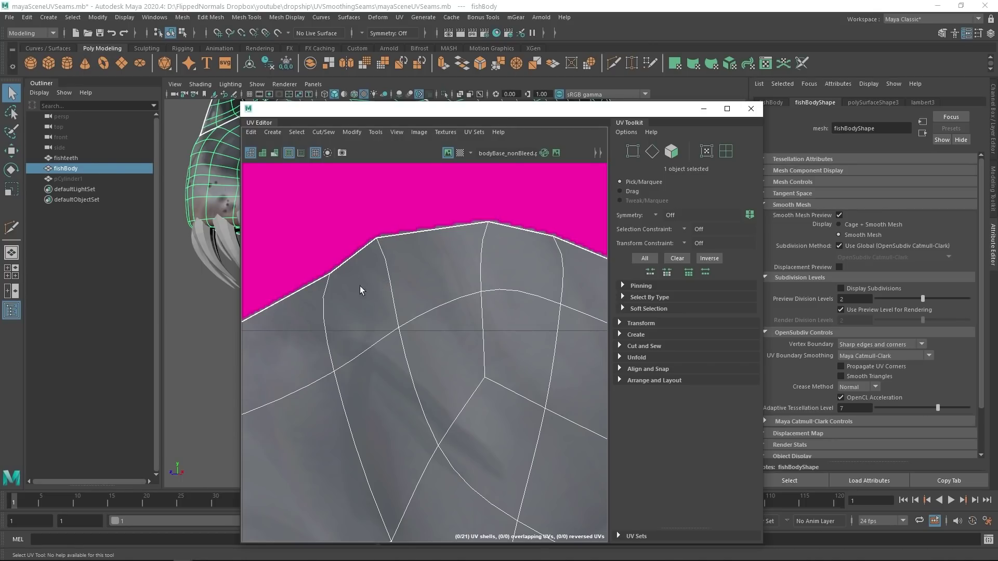
{"action": "scroll", "coordinate": [371, 281], "scroll_direction": "down", "scroll_amount": 3}
{"action": "scroll", "coordinate": [410, 273], "scroll_direction": "up", "scroll_amount": 2}
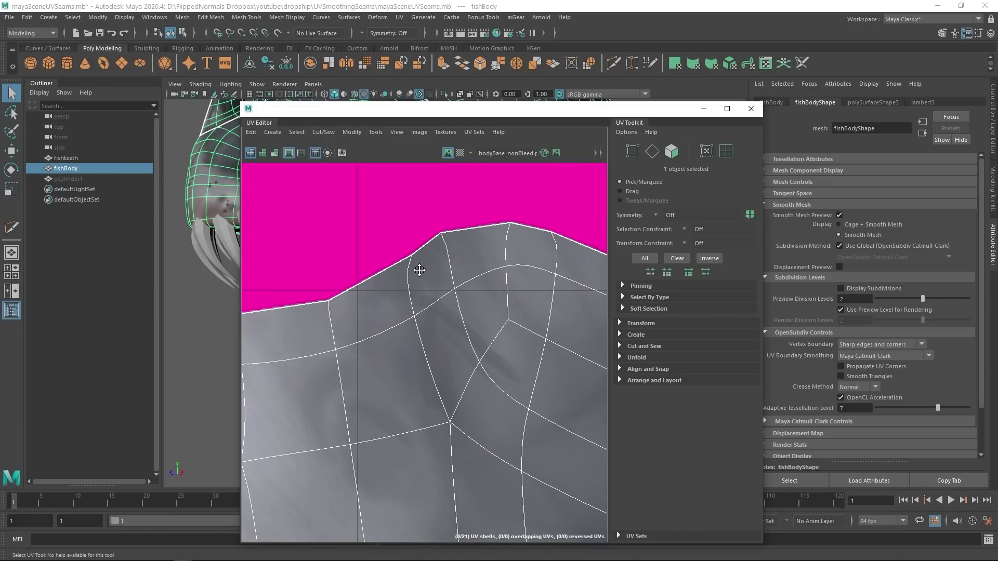
Switch the fish body's UV Boundary Smoothing to Preserve Edges and Corners and back to Maya Catmull-Clark to compare the shell border.
{"action": "left_click", "coordinate": [859, 356]}
{"action": "left_click", "coordinate": [866, 378]}
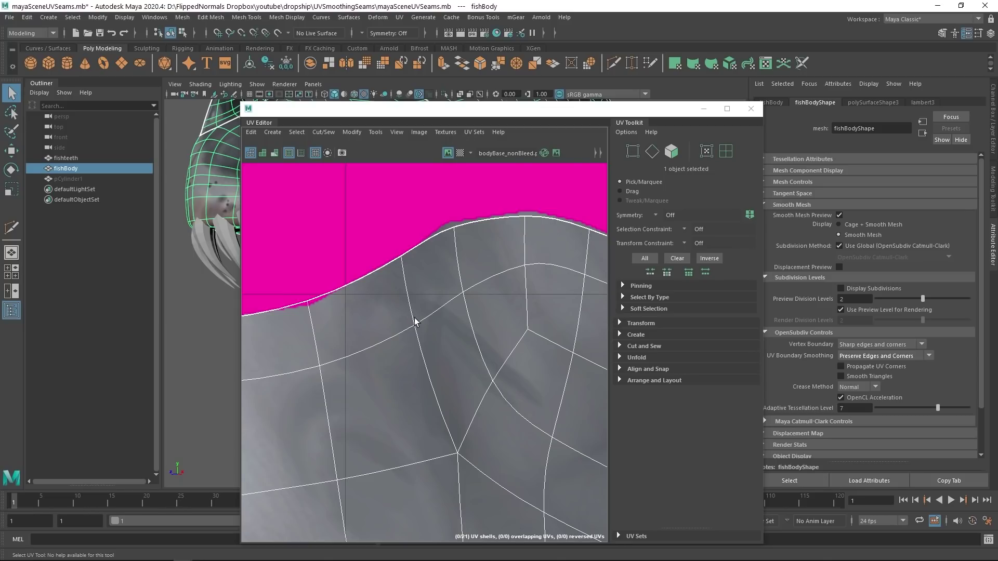
{"action": "left_click", "coordinate": [894, 359]}
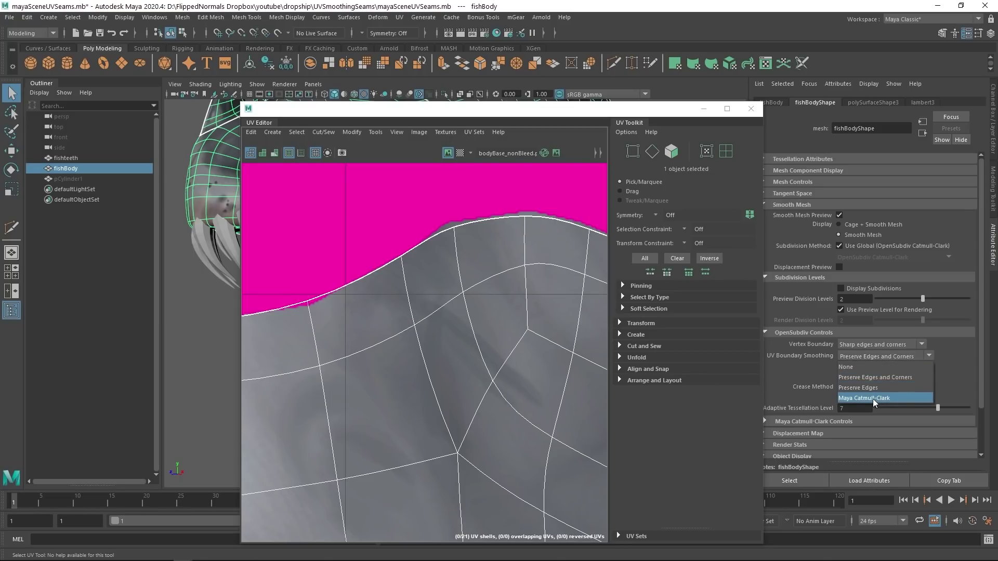
{"action": "left_click", "coordinate": [874, 399]}
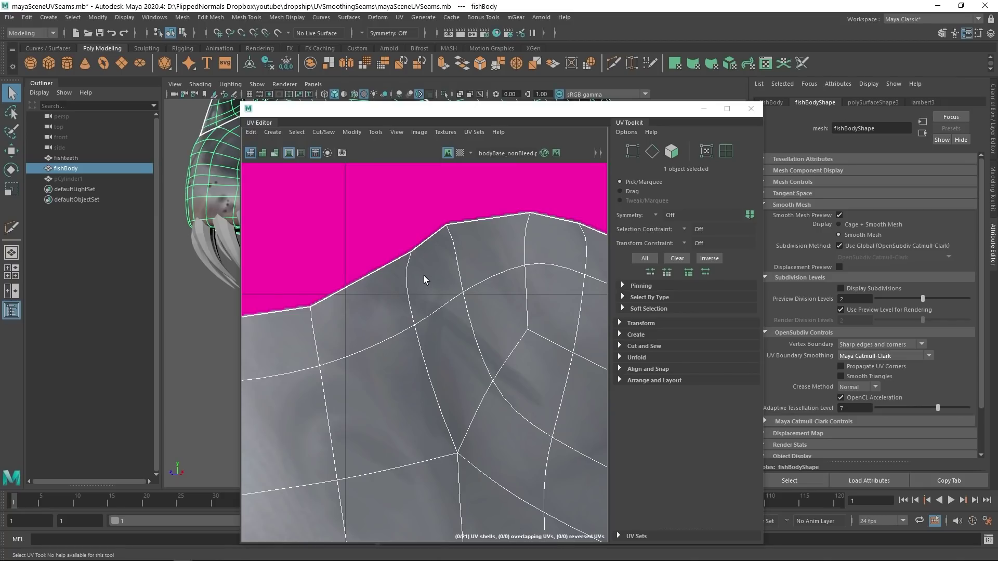
Hide fishteeth and fishBody, show pCylinder1, and bring its ring into view on the model and in the UV Editor.
{"action": "left_click_drag", "start_coordinate": [364, 109], "coordinate": [480, 392]}
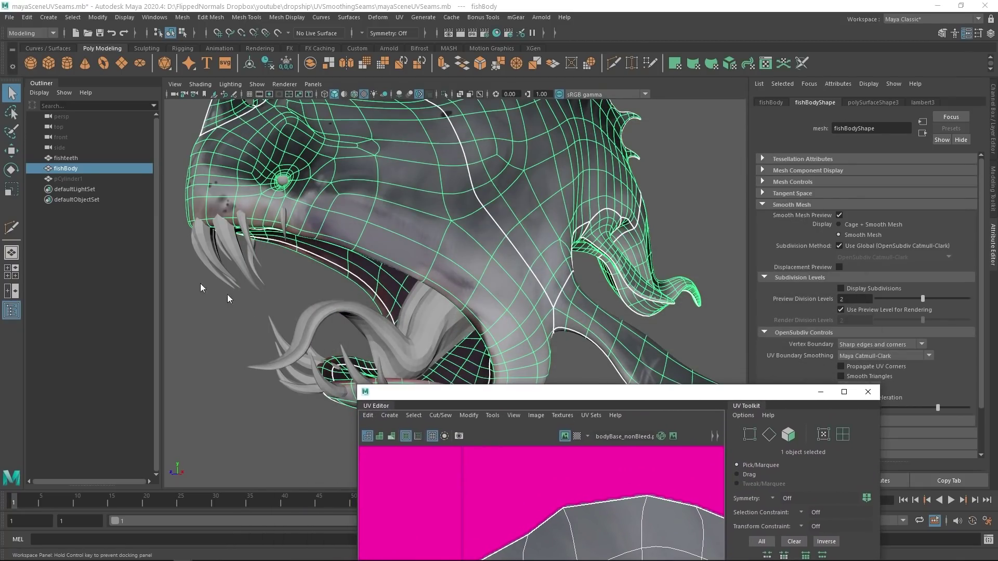
{"action": "left_click", "coordinate": [78, 159], "text": "ctrl"}
{"action": "key", "text": "ctrl+h"}
{"action": "left_click", "coordinate": [80, 177]}
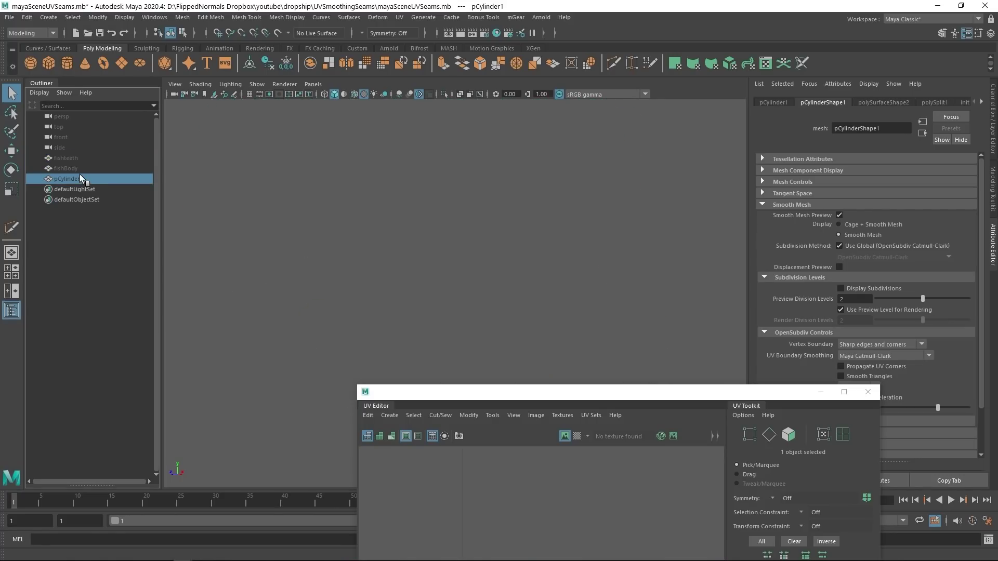
{"action": "key", "text": "shift+h"}
{"action": "left_click_drag", "start_coordinate": [566, 219], "coordinate": [568, 271], "text": "alt"}
{"action": "middle_click_drag", "start_coordinate": [568, 272], "coordinate": [467, 259], "text": "alt"}
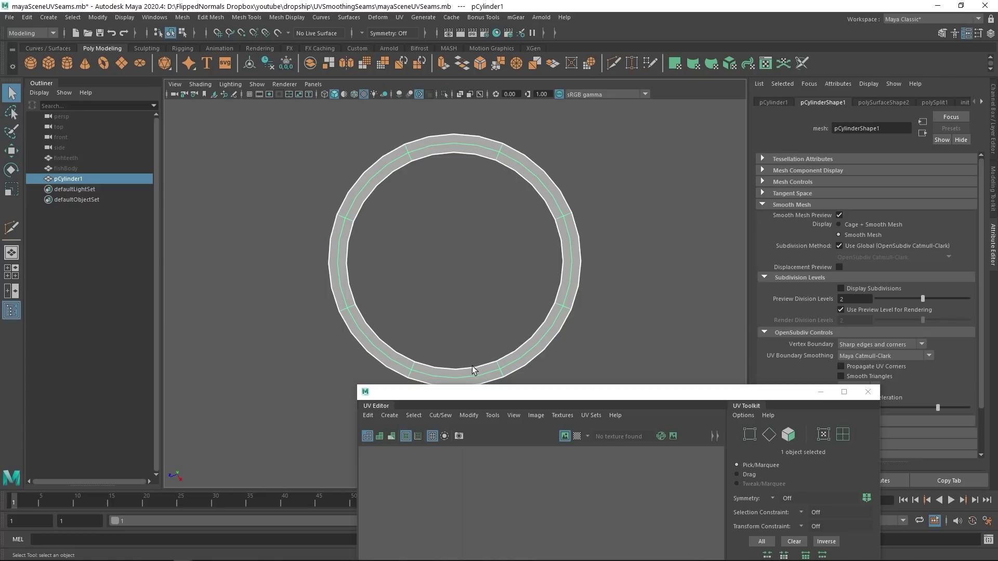
{"action": "left_click_drag", "start_coordinate": [483, 393], "coordinate": [319, 93]}
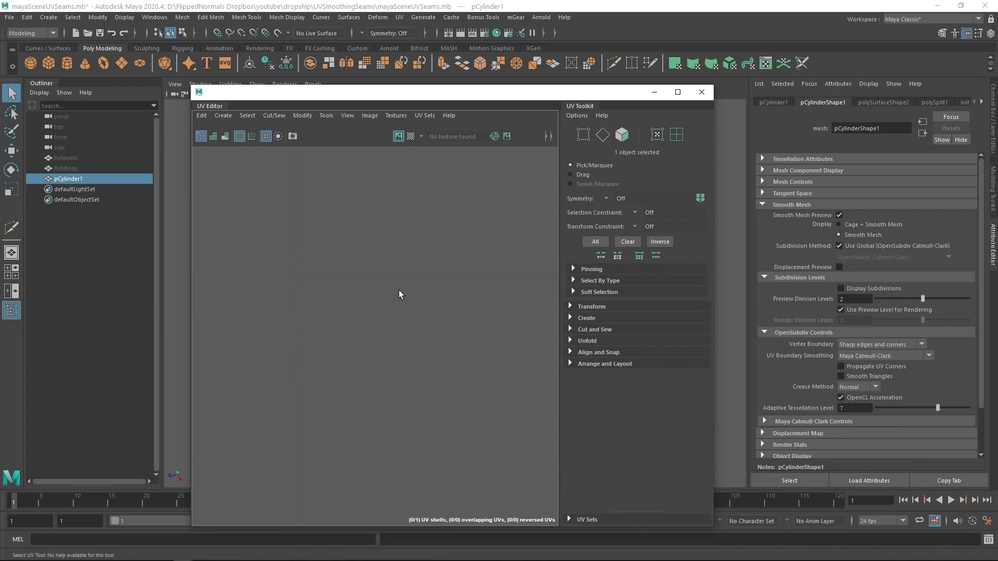
Compare the cylinder's UV layout with UV Boundary Smoothing set to Maya Catmull-Clark, None, and Preserve Edges and Corners.
{"action": "left_click", "coordinate": [887, 357]}
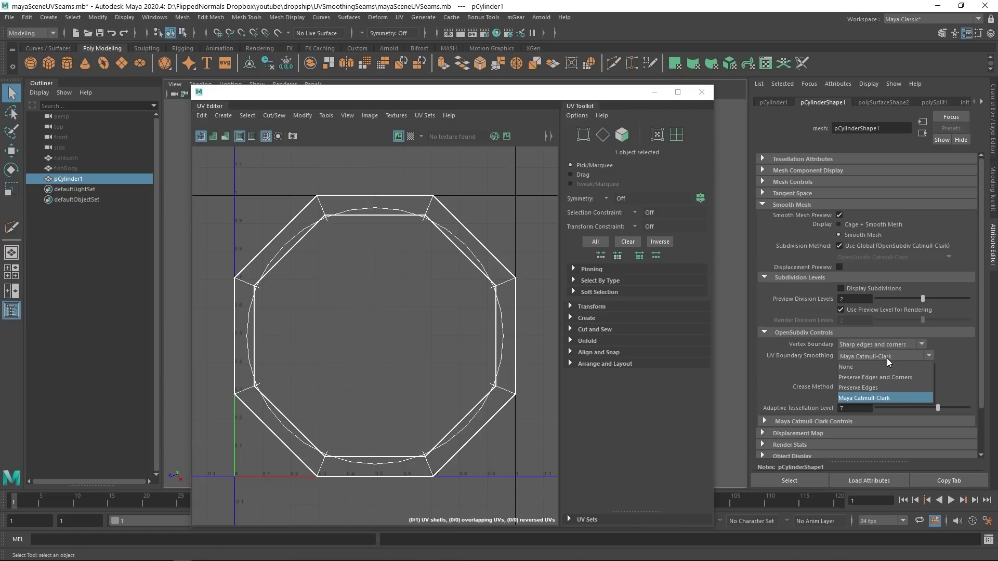
{"action": "left_click", "coordinate": [865, 399]}
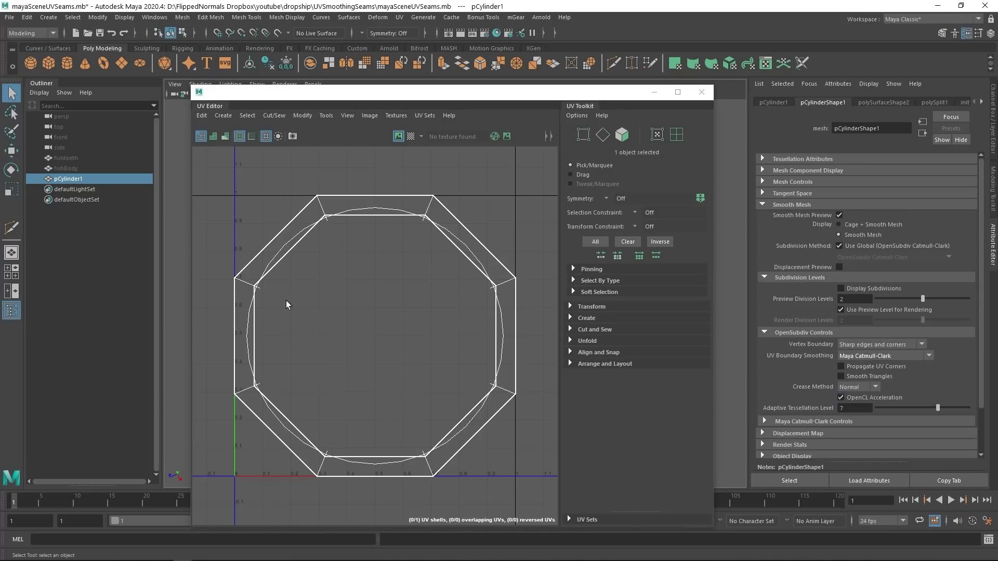
{"action": "left_click", "coordinate": [895, 357]}
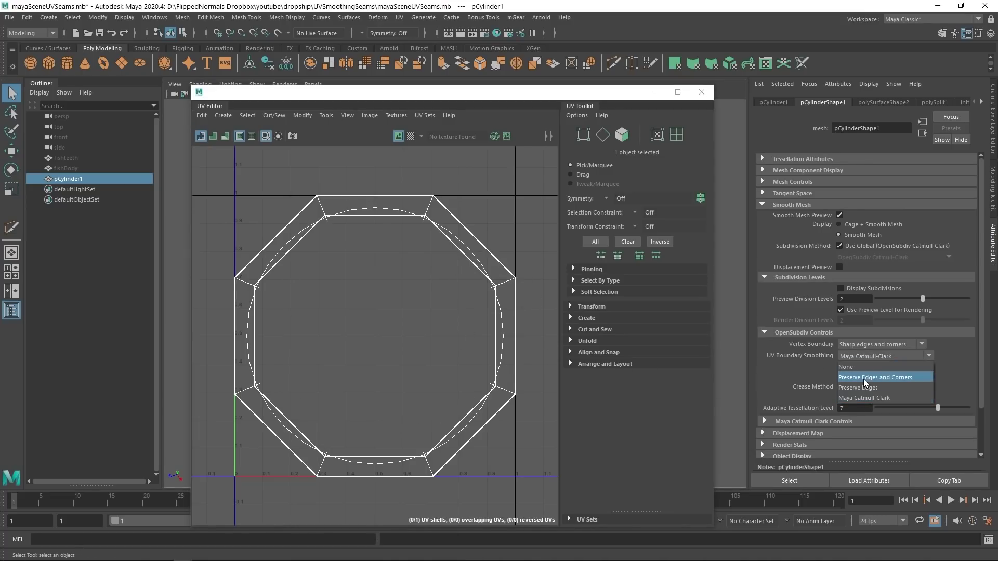
{"action": "left_click", "coordinate": [867, 370]}
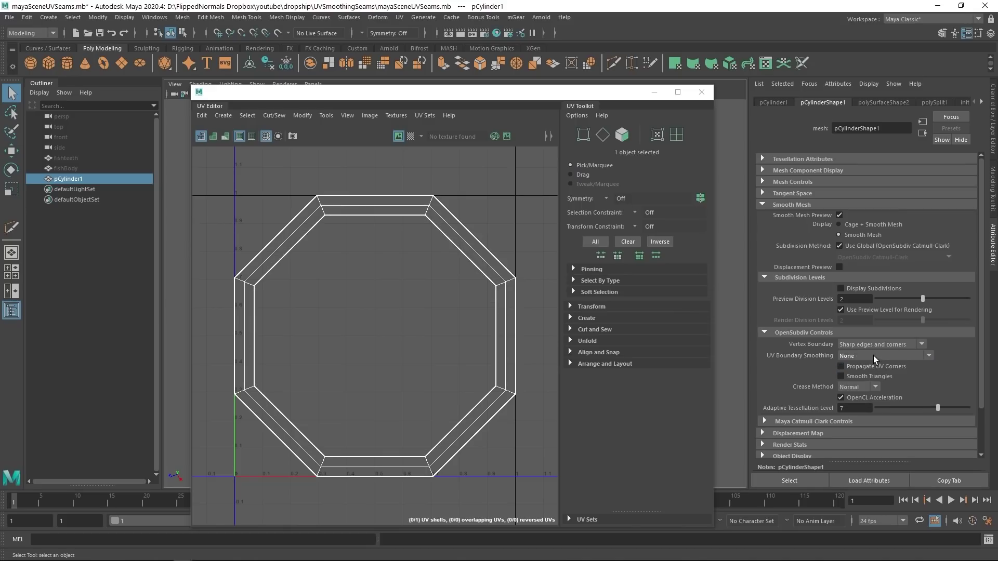
{"action": "left_click", "coordinate": [873, 355]}
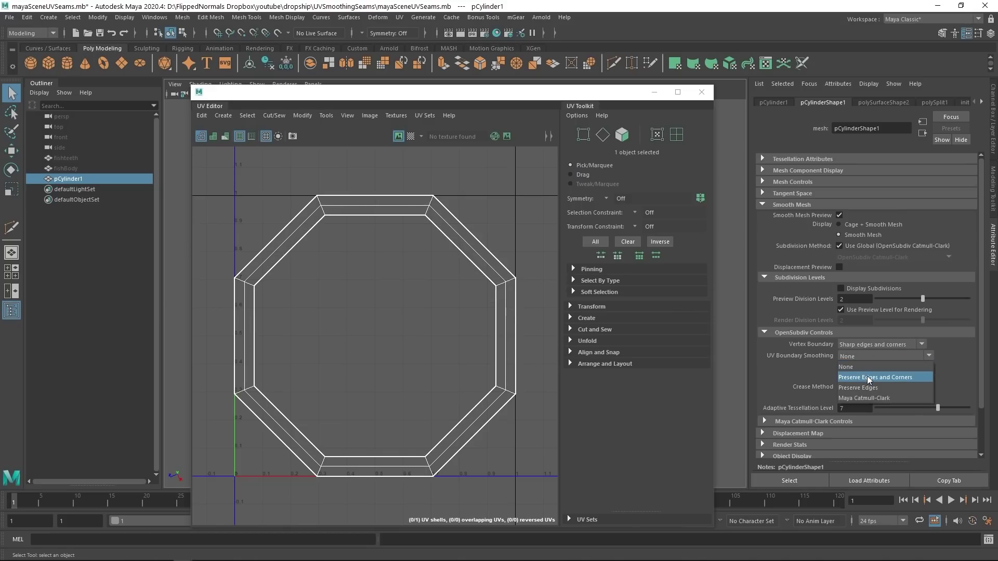
{"action": "left_click", "coordinate": [867, 376]}
Set the cylinder's UV Boundary Smoothing to Maya Catmull-Clark and inspect how the inner edge loop crosses the ring's inner corner.
{"action": "left_click", "coordinate": [871, 356]}
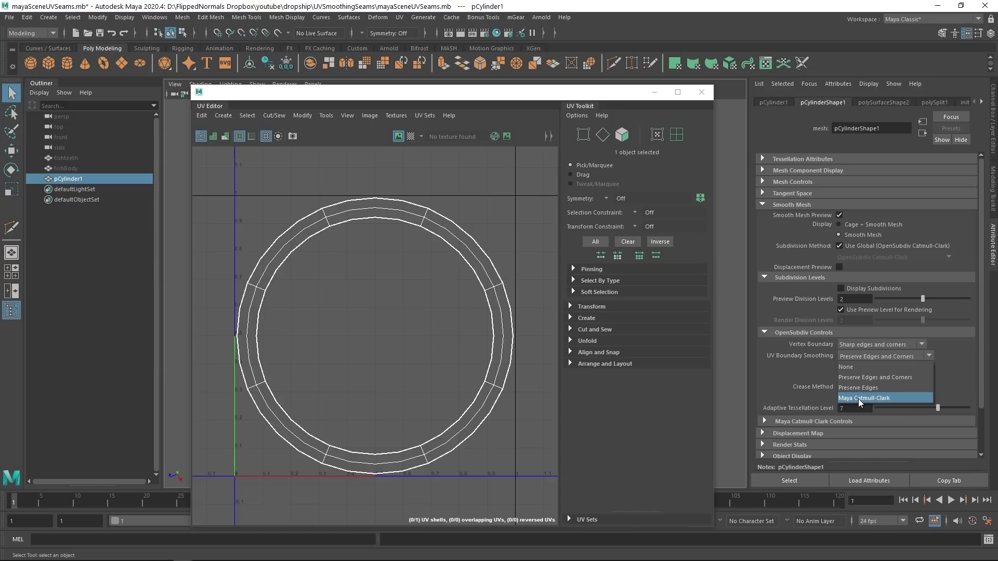
{"action": "left_click", "coordinate": [859, 399]}
{"action": "scroll", "coordinate": [439, 205], "scroll_direction": "up", "scroll_amount": 10}
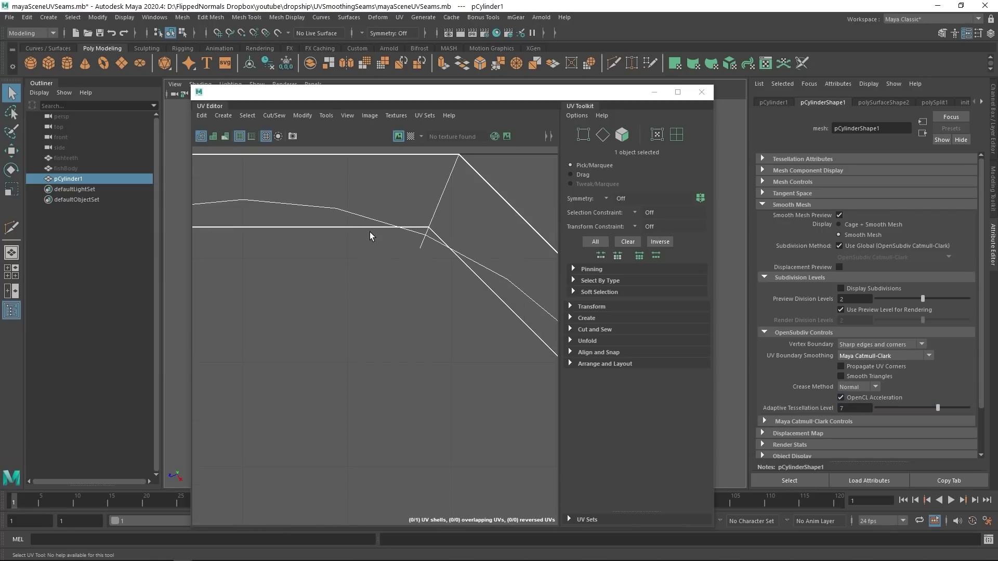
{"action": "middle_click_drag", "start_coordinate": [425, 275], "coordinate": [390, 263], "text": "alt"}
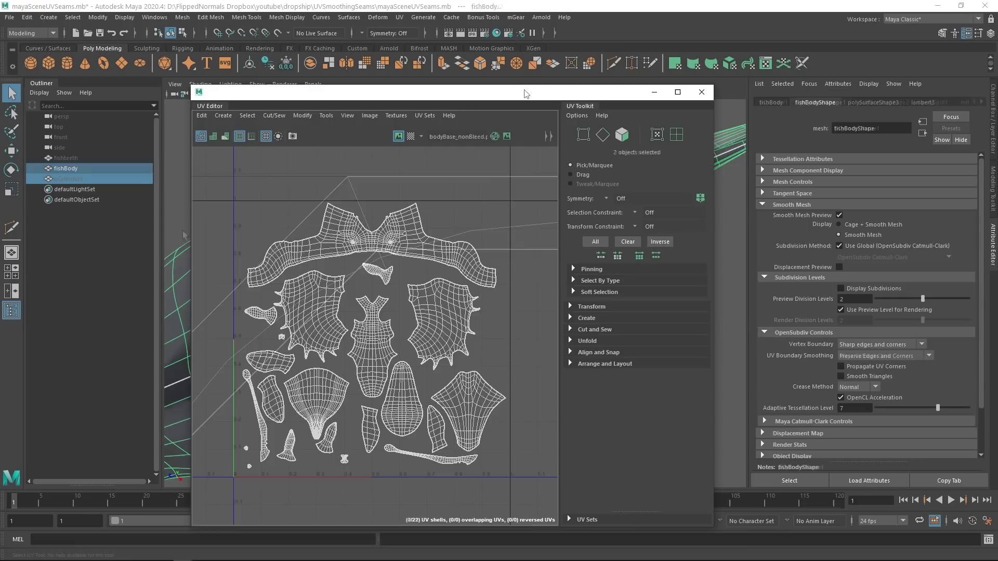
Move the UV Editor off the fish model and examine the seam behind its jaw alongside the matching head shell.
{"action": "left_click_drag", "start_coordinate": [525, 93], "coordinate": [480, 385]}
{"action": "left_click_drag", "start_coordinate": [406, 223], "coordinate": [475, 266], "text": "alt"}
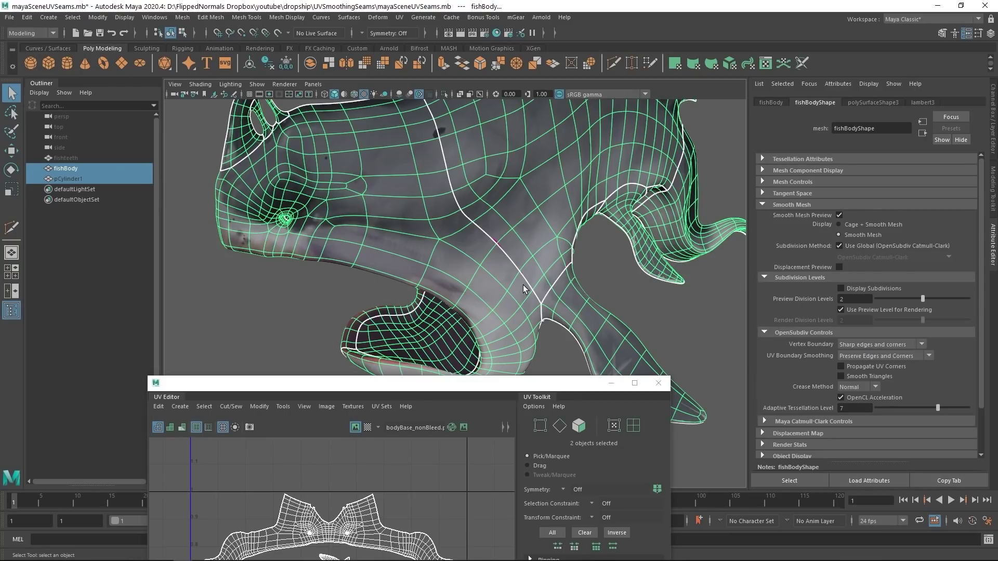
{"action": "left_click_drag", "start_coordinate": [491, 277], "coordinate": [463, 304], "text": "alt"}
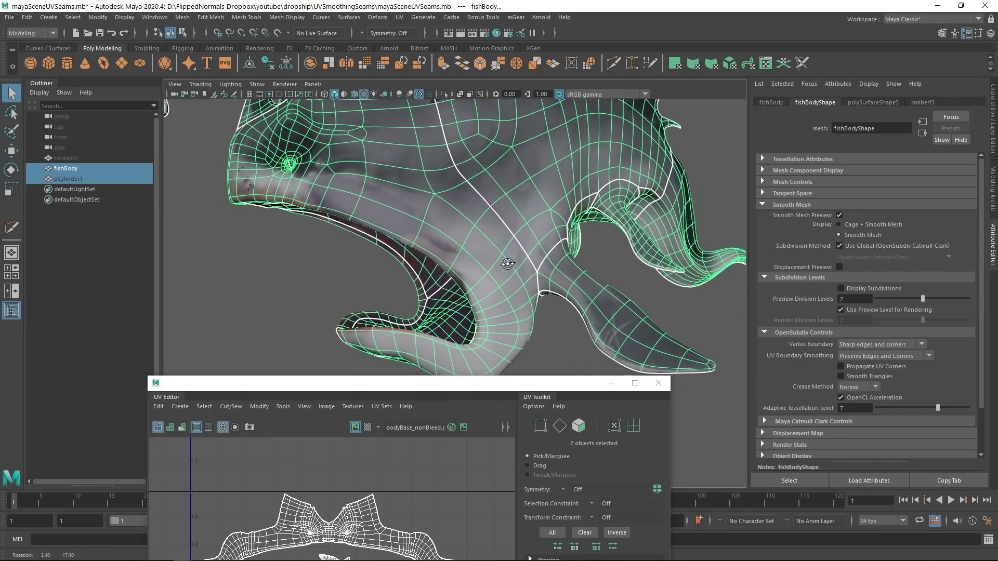
{"action": "left_click_drag", "start_coordinate": [437, 389], "coordinate": [759, 240]}
{"action": "scroll", "coordinate": [624, 398], "scroll_direction": "up", "scroll_amount": 3}
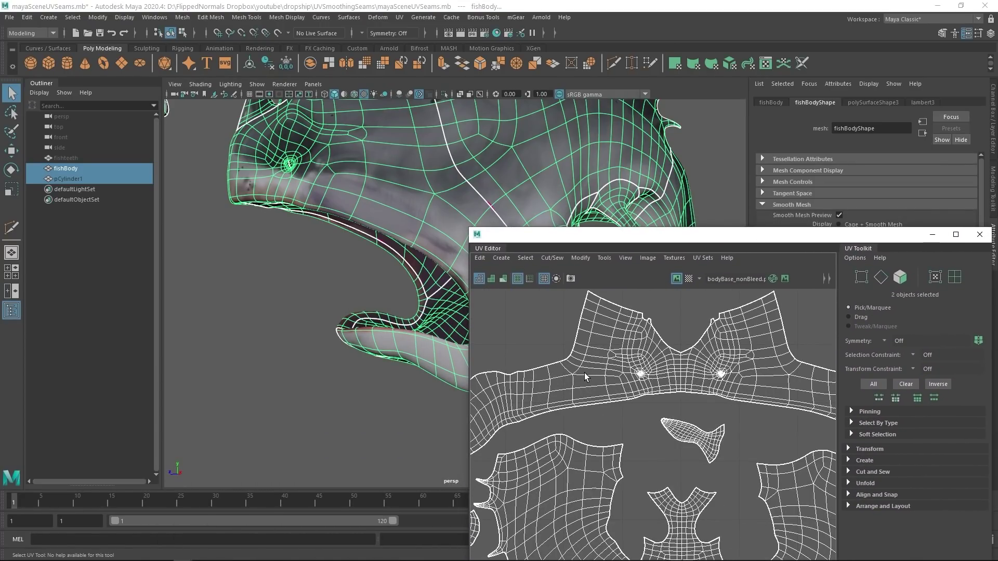
{"action": "key", "text": "f"}
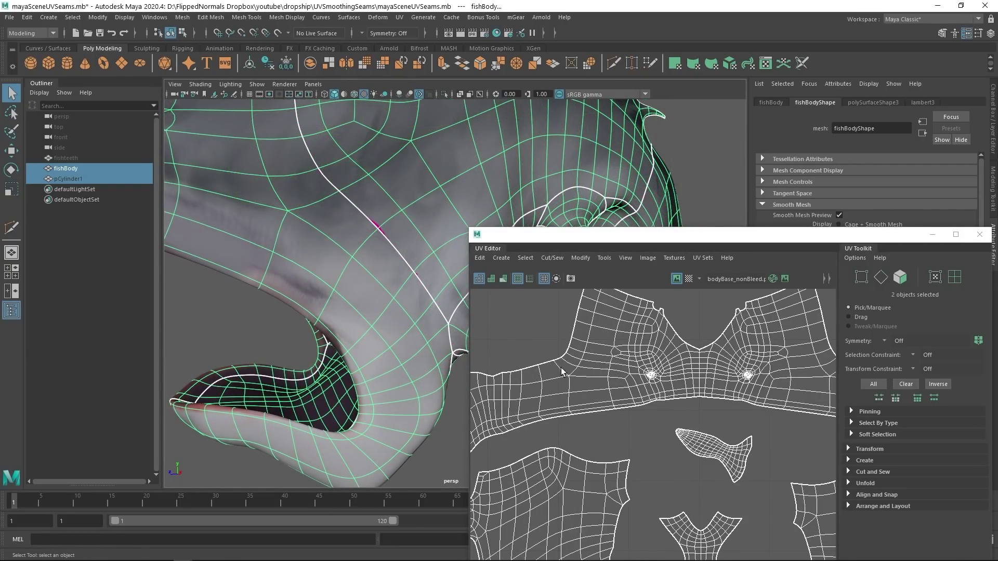
Select only the fish body and toggle it between unsmoothed and smooth preview to compare its head UVs and seam.
{"action": "left_click", "coordinate": [329, 254]}
{"action": "scroll", "coordinate": [328, 260], "scroll_direction": "down", "scroll_amount": 2}
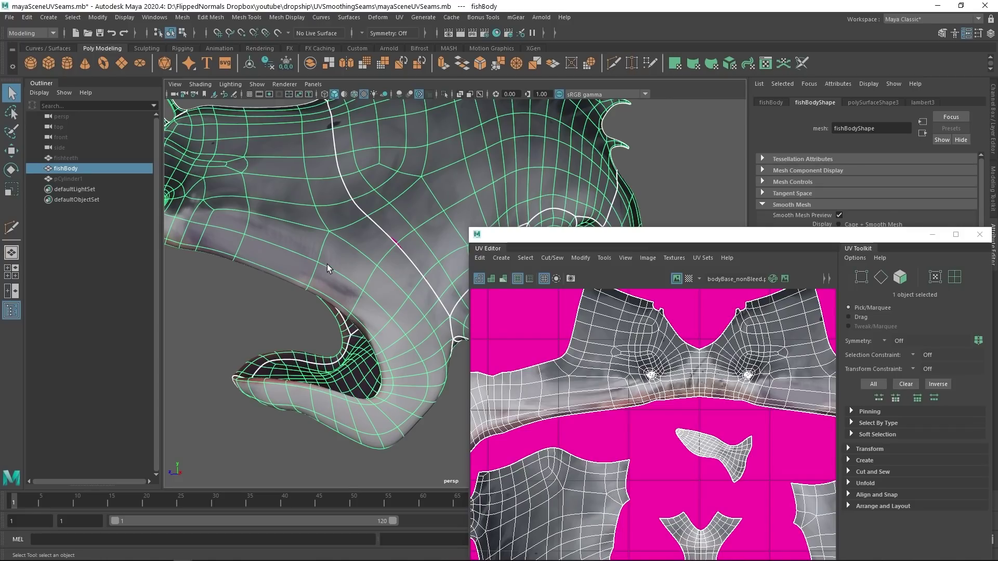
{"action": "scroll", "coordinate": [295, 283], "scroll_direction": "down", "scroll_amount": 2}
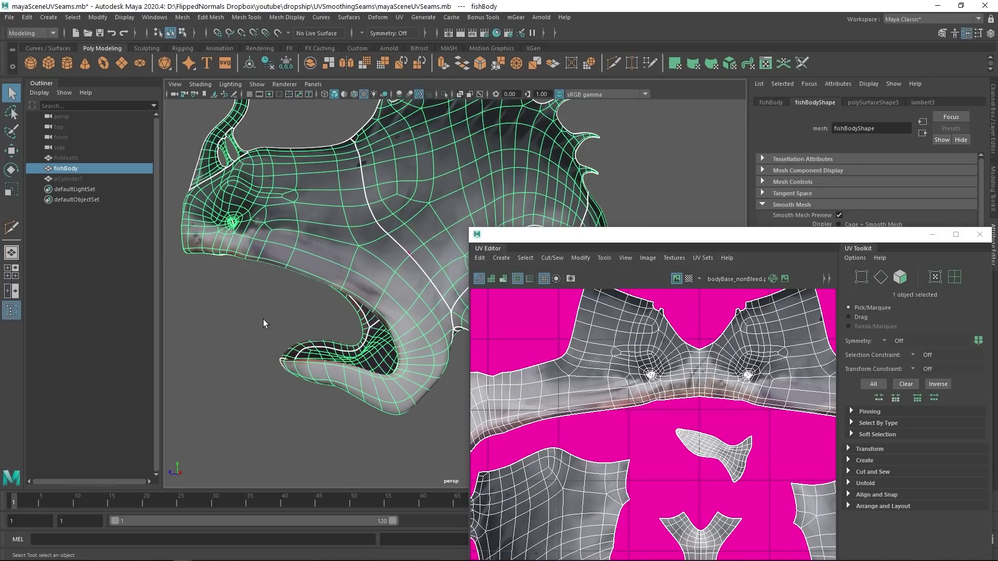
{"action": "key", "text": "1"}
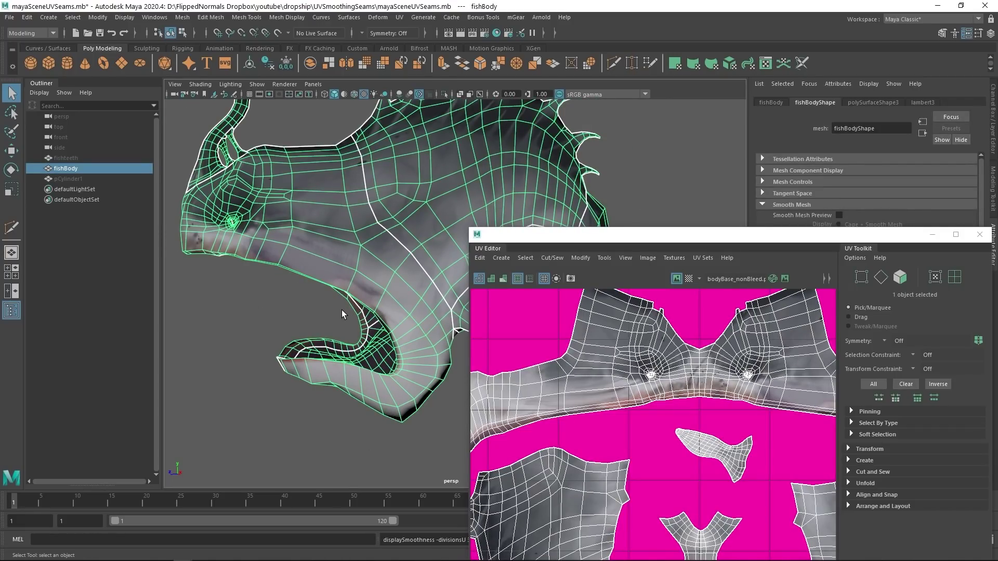
{"action": "key", "text": "3"}
{"action": "scroll", "coordinate": [342, 292], "scroll_direction": "up", "scroll_amount": 5}
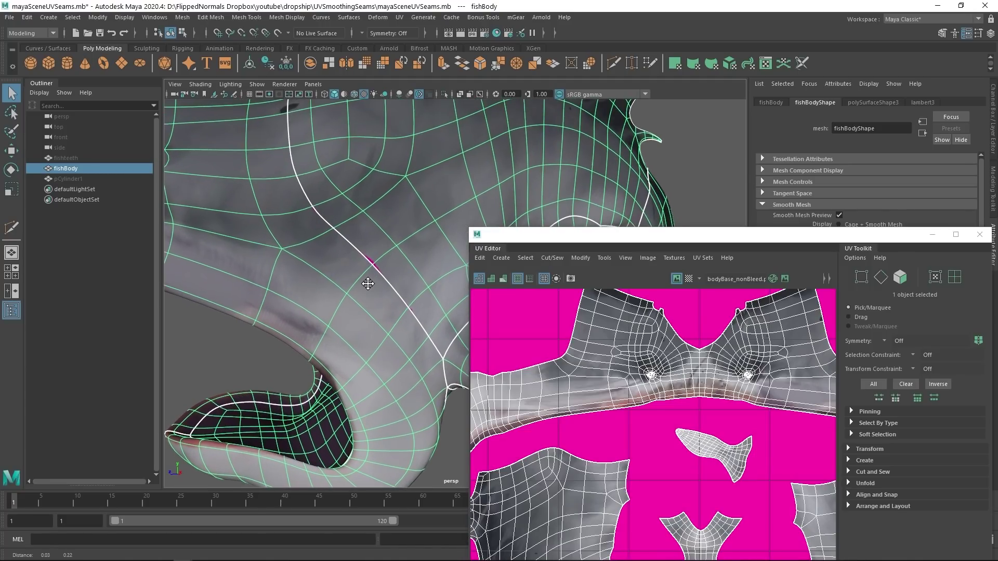
Deselect the fish body and inspect the pink texture gaps along the seam behind the jaw up close.
{"action": "left_click", "coordinate": [354, 292], "text": "ctrl"}
{"action": "scroll", "coordinate": [345, 273], "scroll_direction": "up", "scroll_amount": 5}
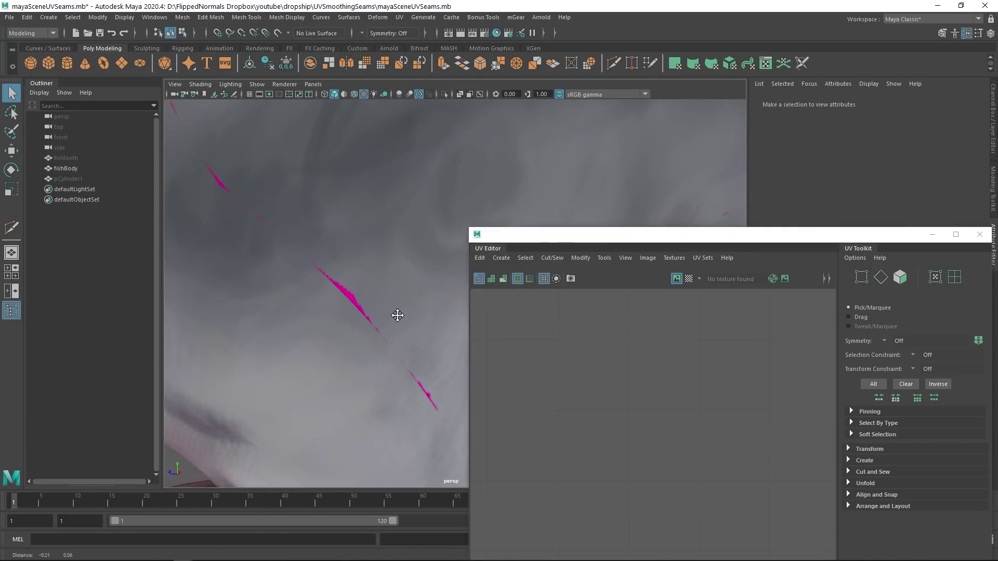
{"action": "scroll", "coordinate": [398, 315], "scroll_direction": "up", "scroll_amount": 5}
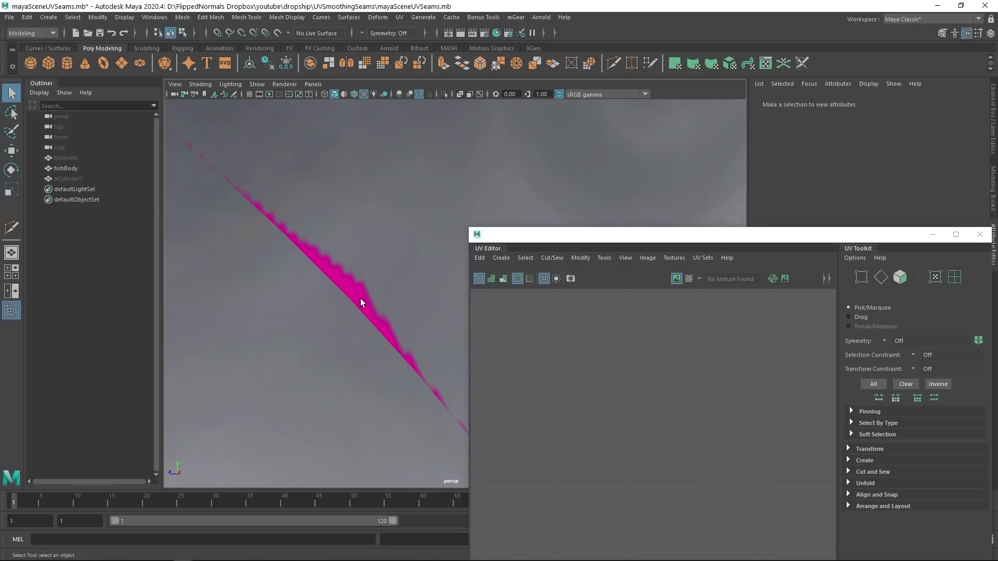
{"action": "scroll", "coordinate": [356, 320], "scroll_direction": "down", "scroll_amount": 8}
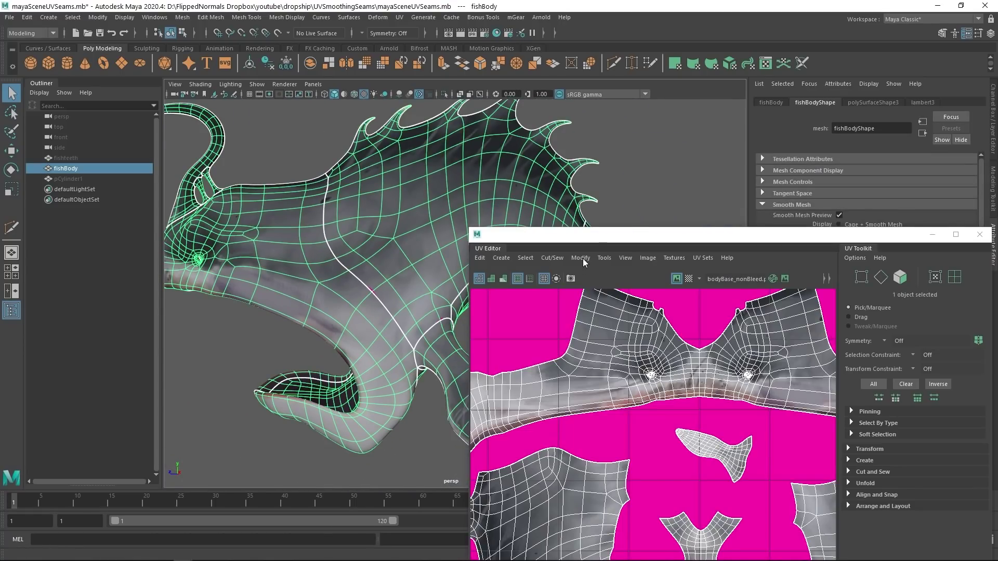
Reposition the UV Editor, check the seam with the fish body deselected, then reselect it and inspect the corresponding shell border.
{"action": "left_click_drag", "start_coordinate": [577, 235], "coordinate": [521, 94]}
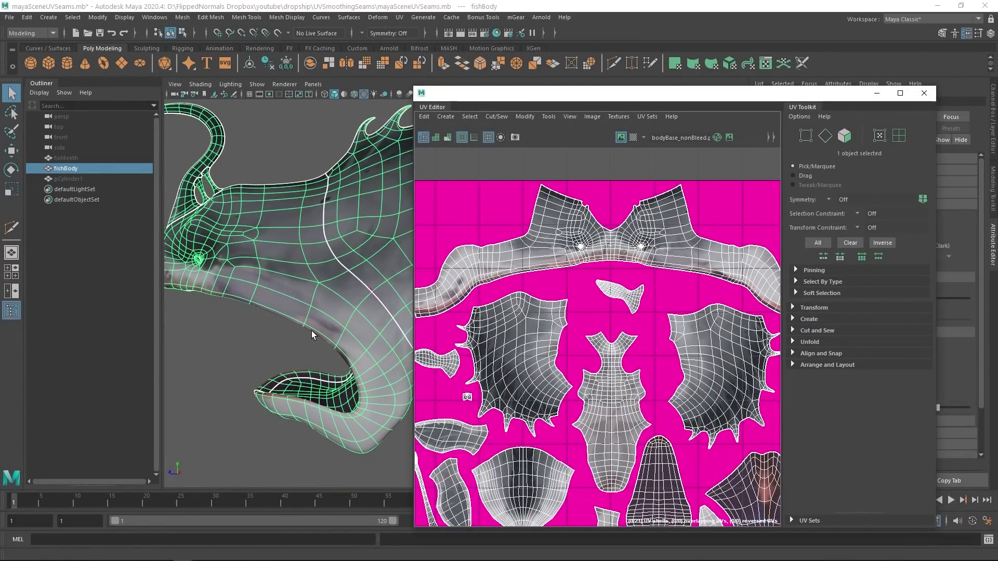
{"action": "left_click", "coordinate": [311, 346]}
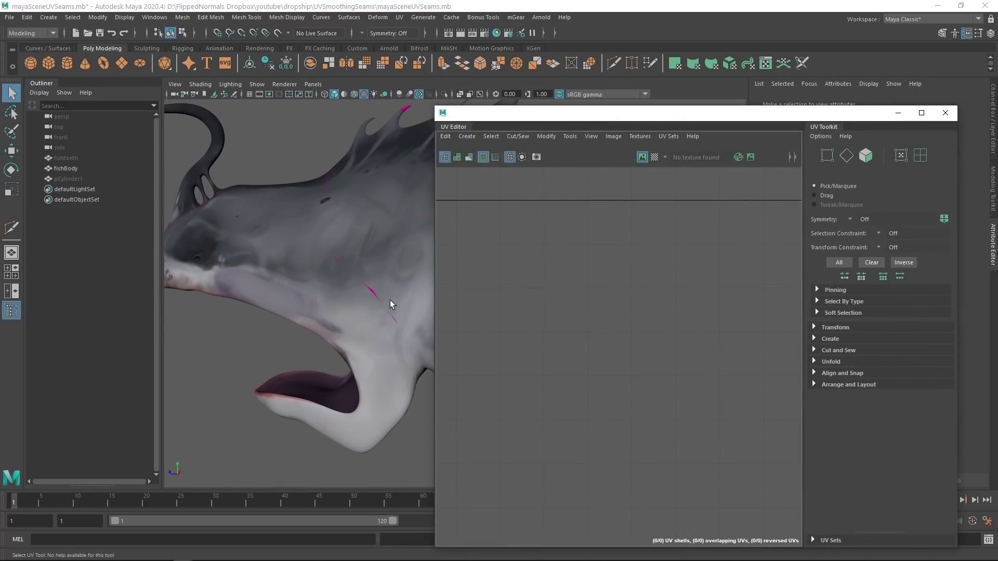
{"action": "left_click", "coordinate": [386, 304]}
{"action": "scroll", "coordinate": [635, 370], "scroll_direction": "up", "scroll_amount": 10}
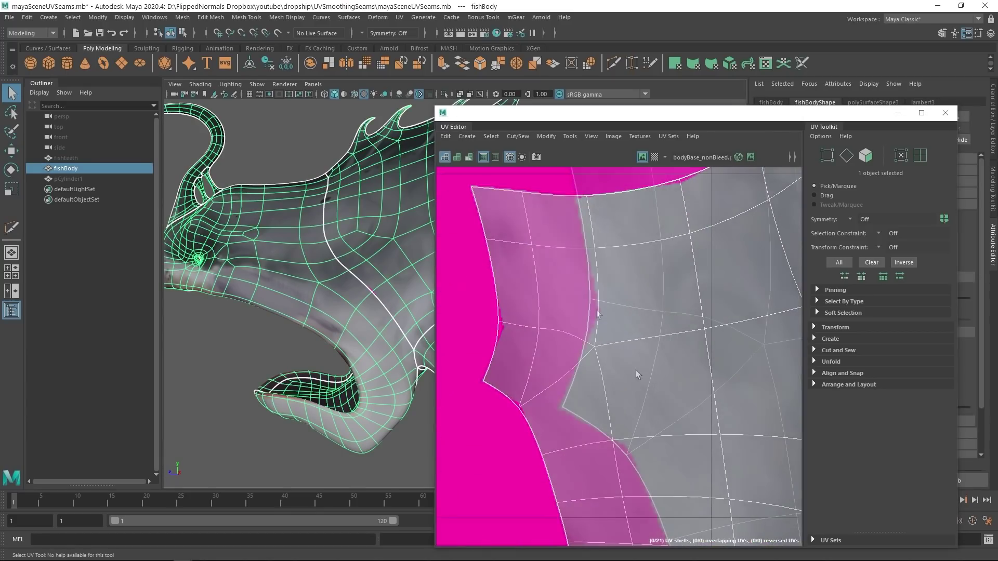
Examine the head shell's smoothed border against the texture, and inspect the pink seam gaps behind the jaw on fishBody_high.
{"action": "scroll", "coordinate": [600, 316], "scroll_direction": "down", "scroll_amount": 1}
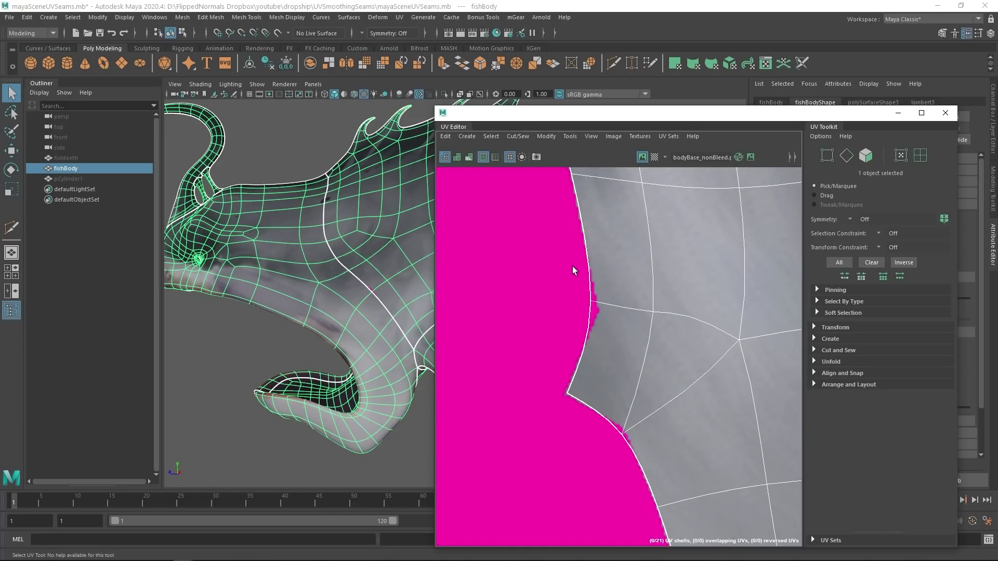
{"action": "scroll", "coordinate": [600, 312], "scroll_direction": "down", "scroll_amount": 4}
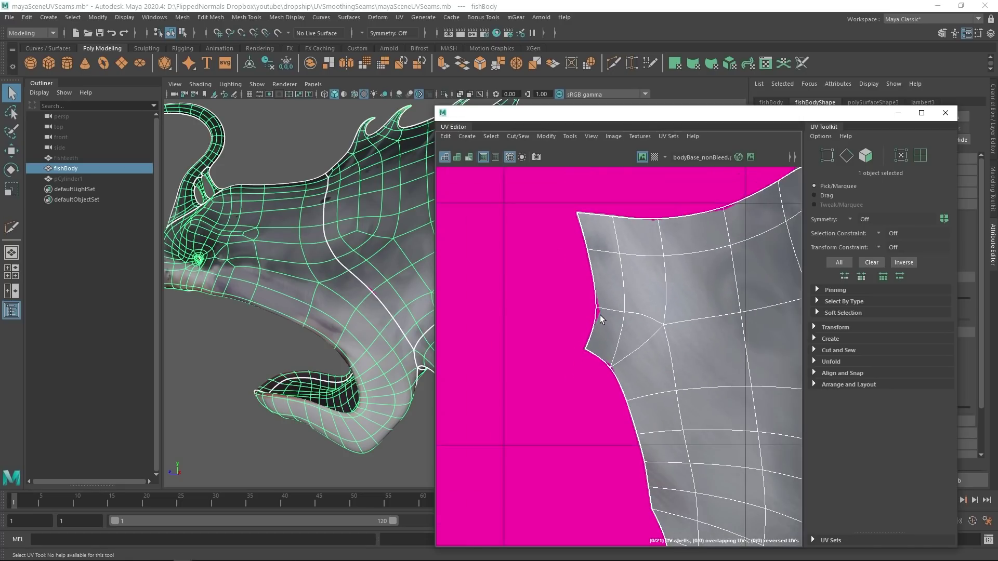
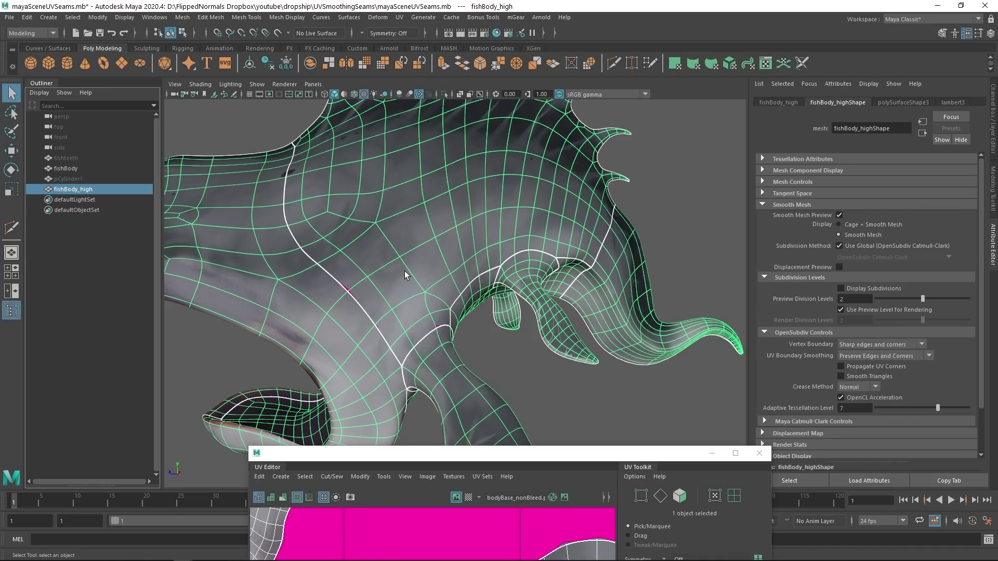
{"action": "scroll", "coordinate": [364, 302], "scroll_direction": "up", "scroll_amount": 5}
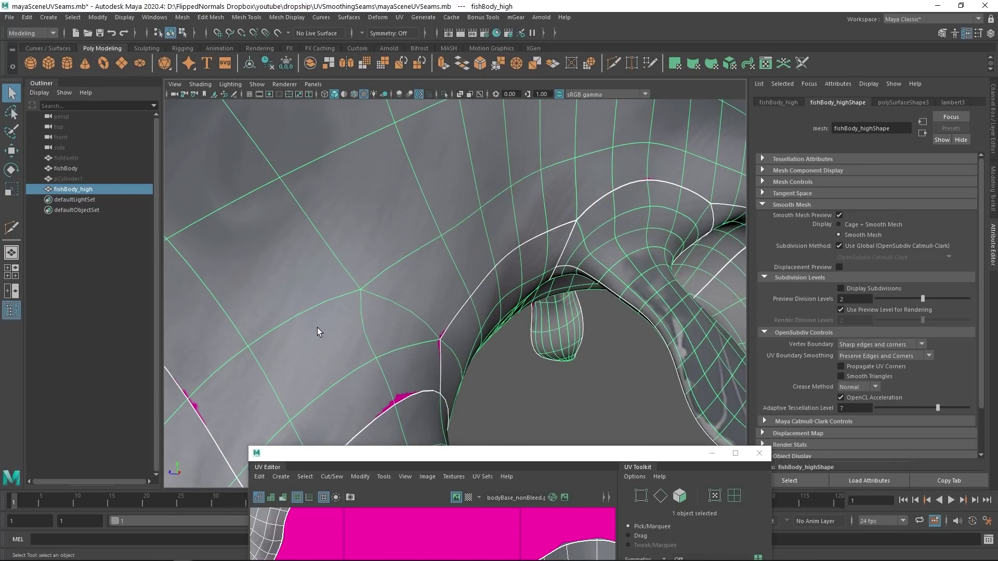
{"action": "left_click_drag", "start_coordinate": [318, 327], "coordinate": [263, 265], "text": "alt"}
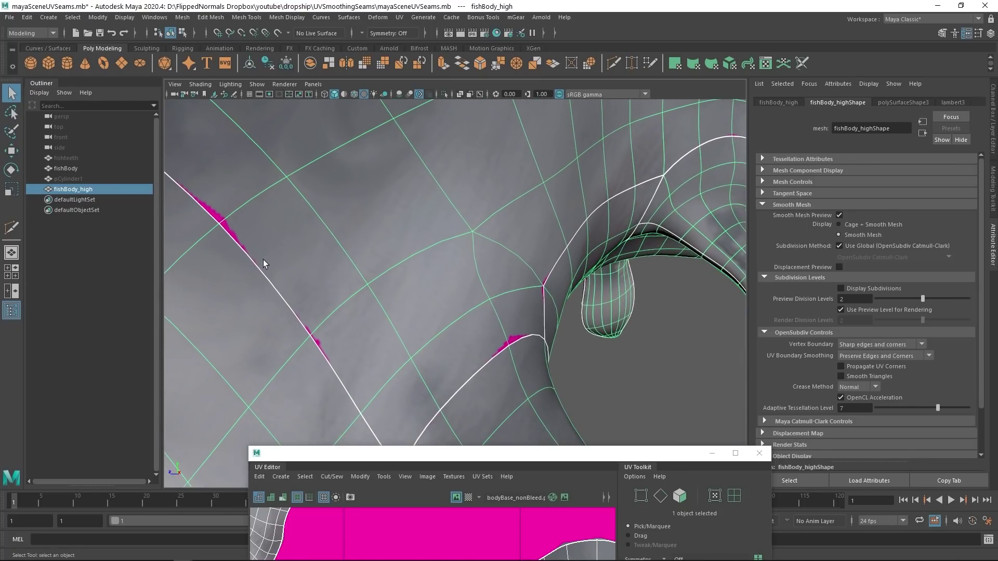
{"action": "scroll", "coordinate": [328, 295], "scroll_direction": "down", "scroll_amount": 5}
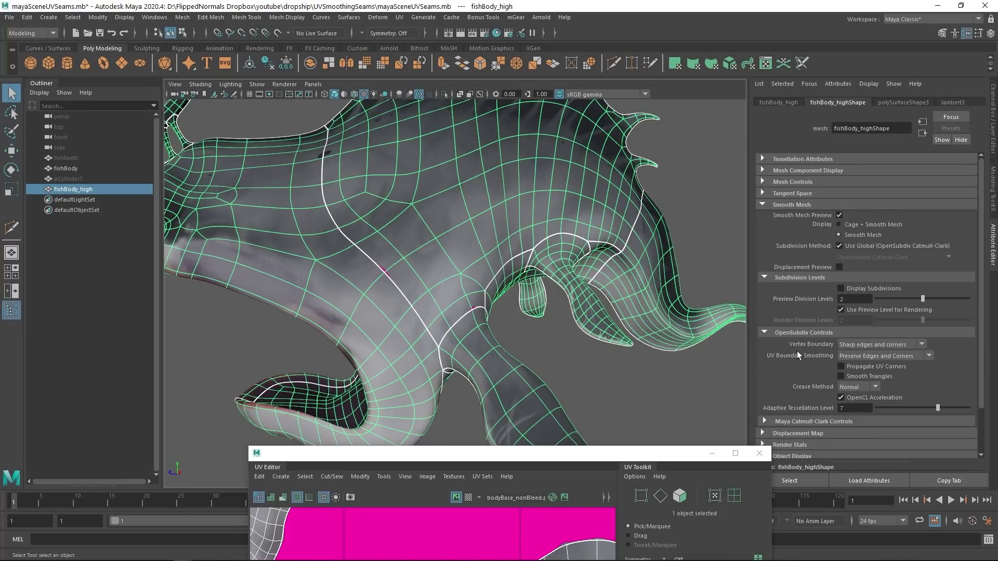
Review the UV Boundary Smoothing choices for fishBody_high, leaving Preserve Edges and Corners selected.
{"action": "left_click", "coordinate": [876, 356]}
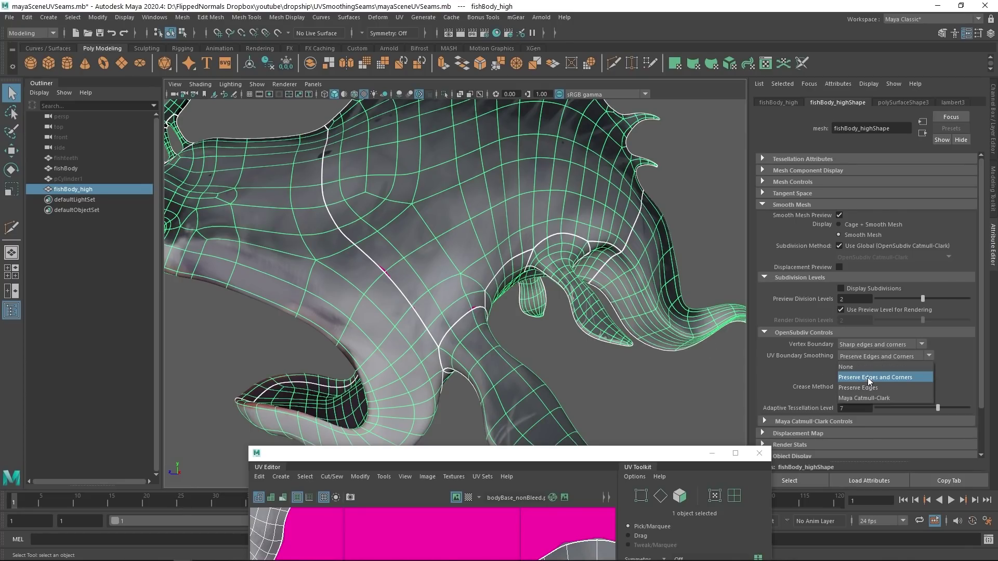
{"action": "left_click", "coordinate": [813, 363]}
{"action": "left_click", "coordinate": [860, 358]}
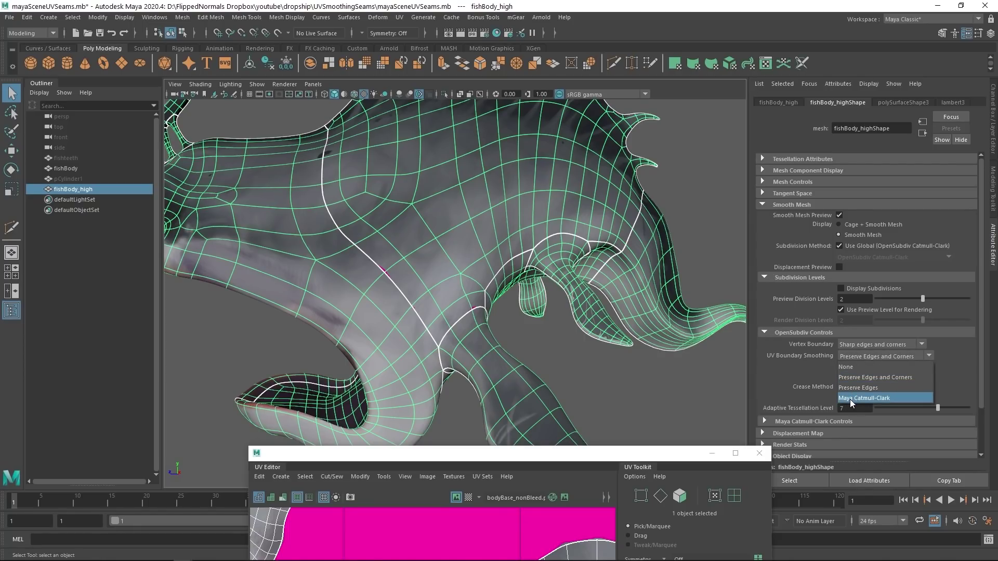
{"action": "left_click", "coordinate": [812, 369]}
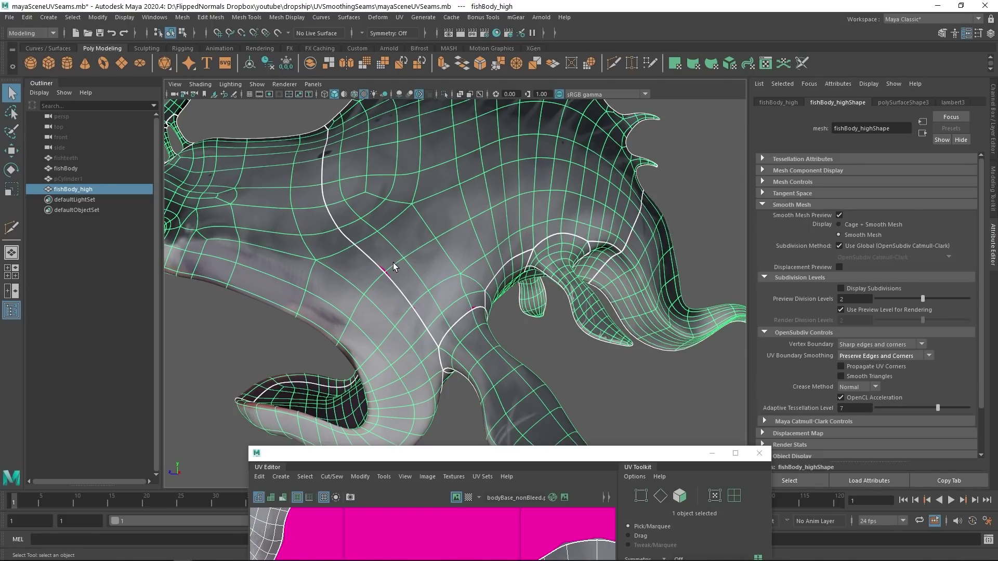
Deselect the fish and view the whole head and its jaw seam without the wireframe or UV Editor in the way.
{"action": "scroll", "coordinate": [391, 267], "scroll_direction": "down", "scroll_amount": 2}
{"action": "left_click", "coordinate": [548, 320]}
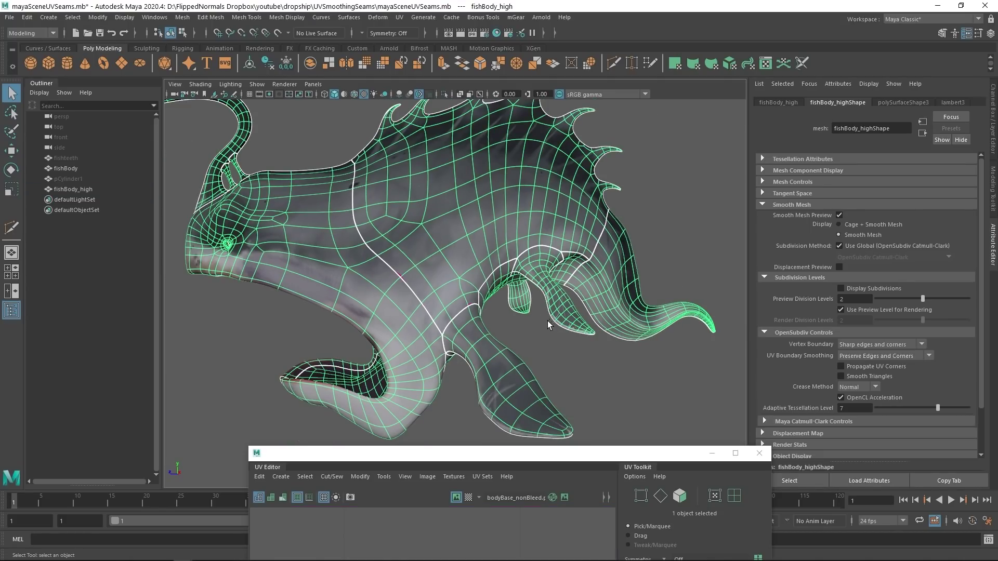
{"action": "left_click", "coordinate": [432, 282]}
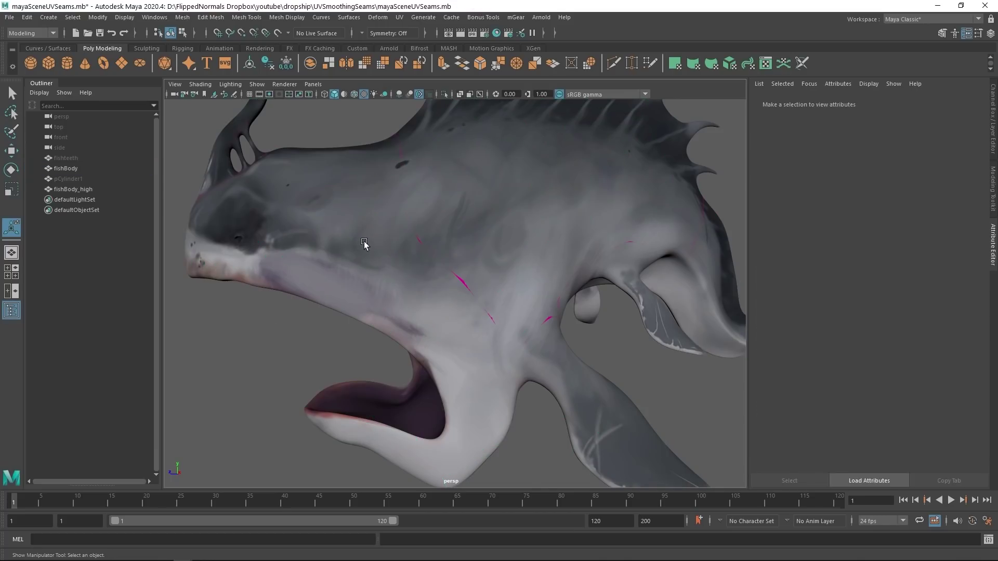
Select fishBody_high and apply Smooth with 2 divisions, showing the operation's manipulator.
{"action": "left_click", "coordinate": [364, 244]}
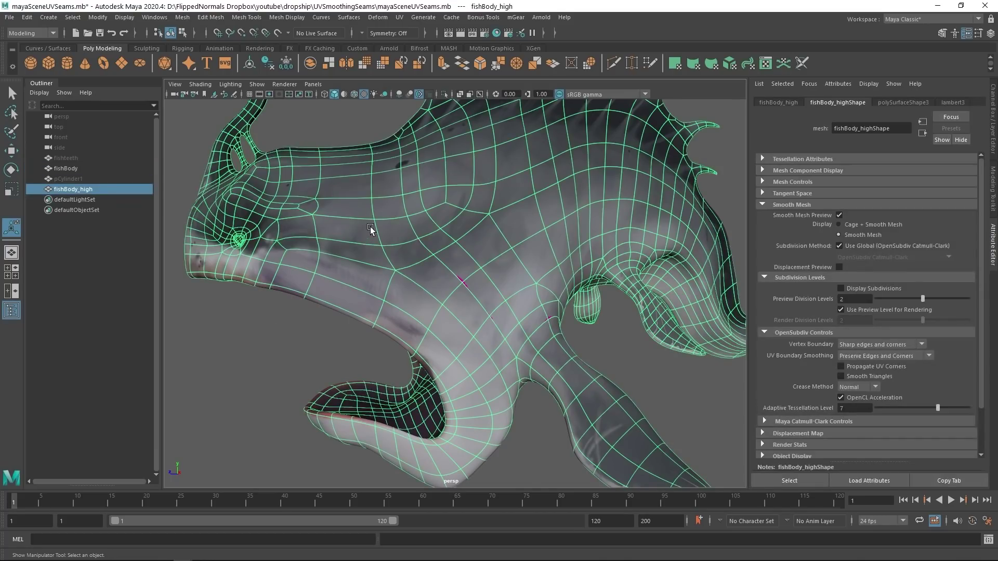
{"action": "right_click", "coordinate": [370, 227], "text": "shift"}
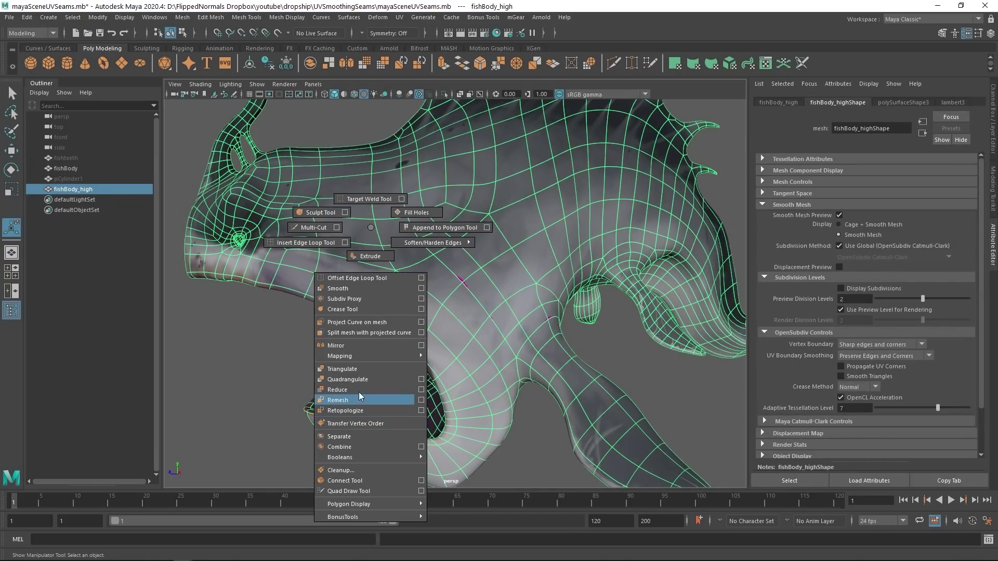
{"action": "left_click", "coordinate": [368, 289]}
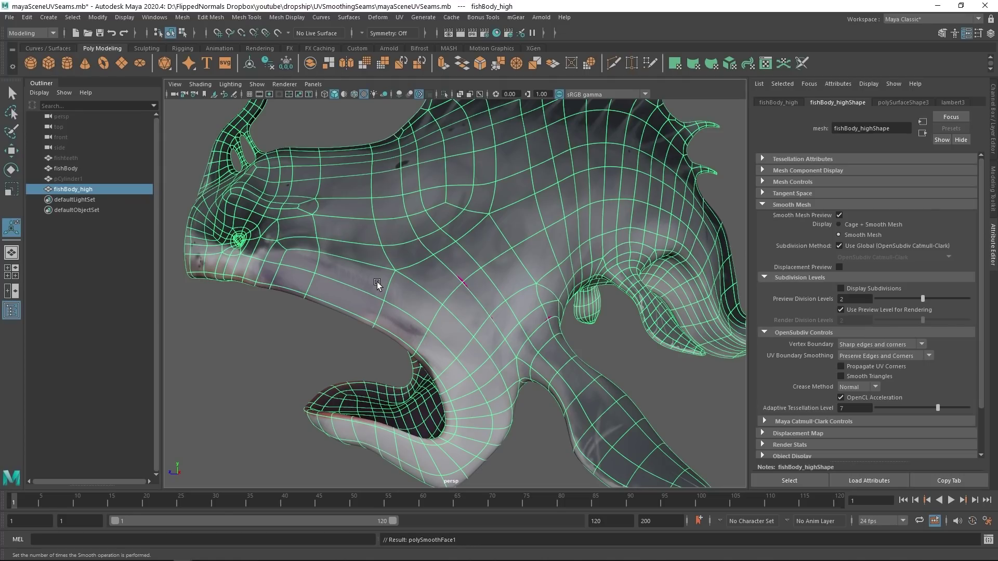
{"action": "key", "text": "t"}
Hide the original fishBody and reselect the smoothed fishBody_high.
{"action": "left_click", "coordinate": [138, 226]}
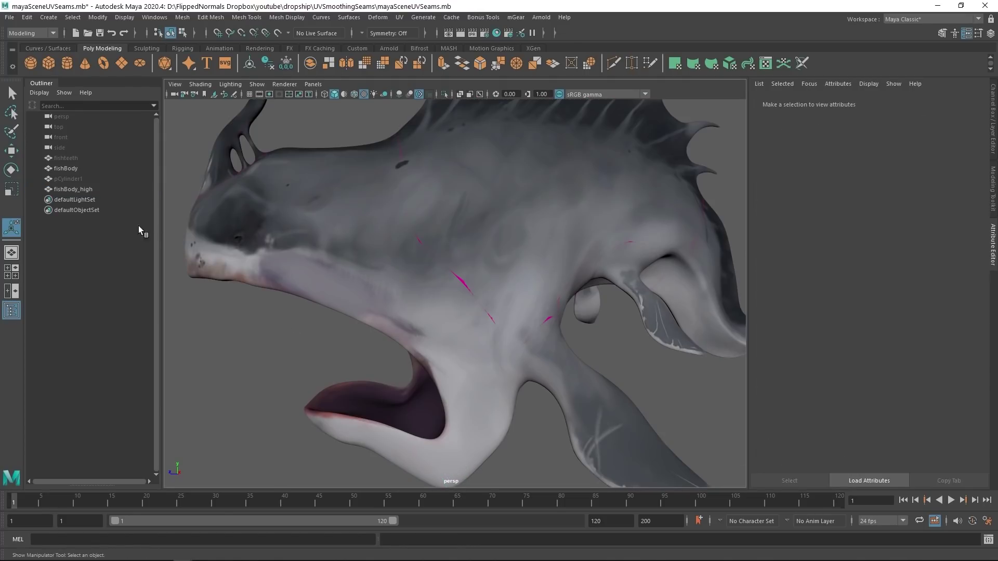
{"action": "left_click", "coordinate": [97, 170]}
{"action": "key", "text": "ctrl+h"}
{"action": "left_click", "coordinate": [445, 291]}
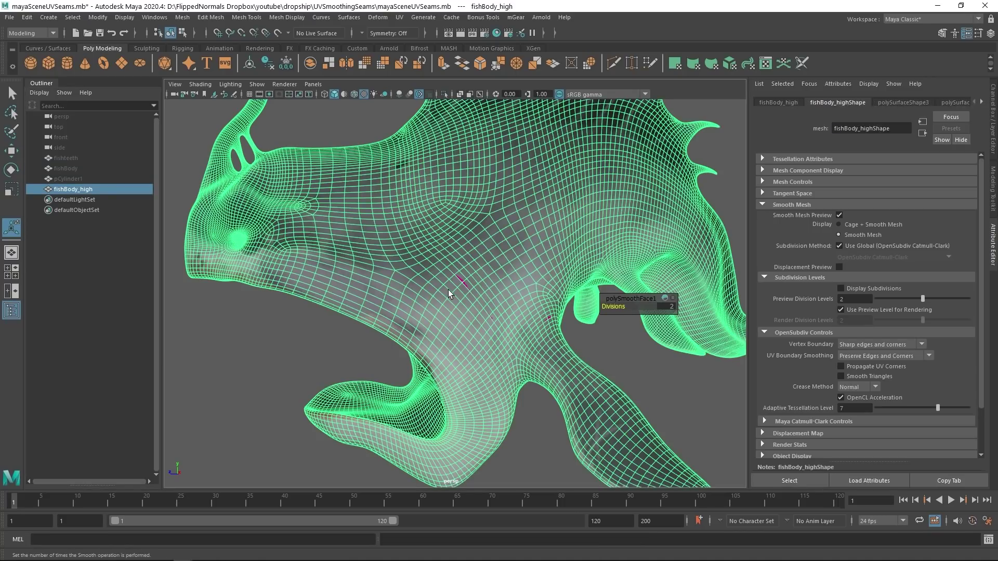
Inspect the pink seam gap on the dense fishBody_high mesh and turn off its Smooth Mesh Preview.
{"action": "scroll", "coordinate": [458, 271], "scroll_direction": "up", "scroll_amount": 2}
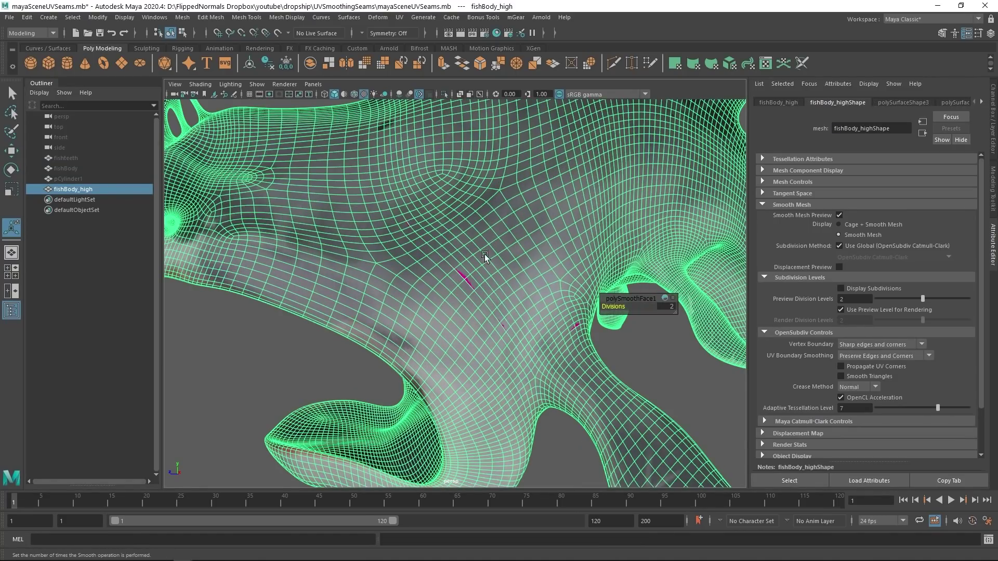
{"action": "left_click", "coordinate": [327, 349]}
{"action": "left_click", "coordinate": [447, 292]}
{"action": "scroll", "coordinate": [764, 224], "scroll_direction": "down", "scroll_amount": 1}
{"action": "key", "text": "3"}
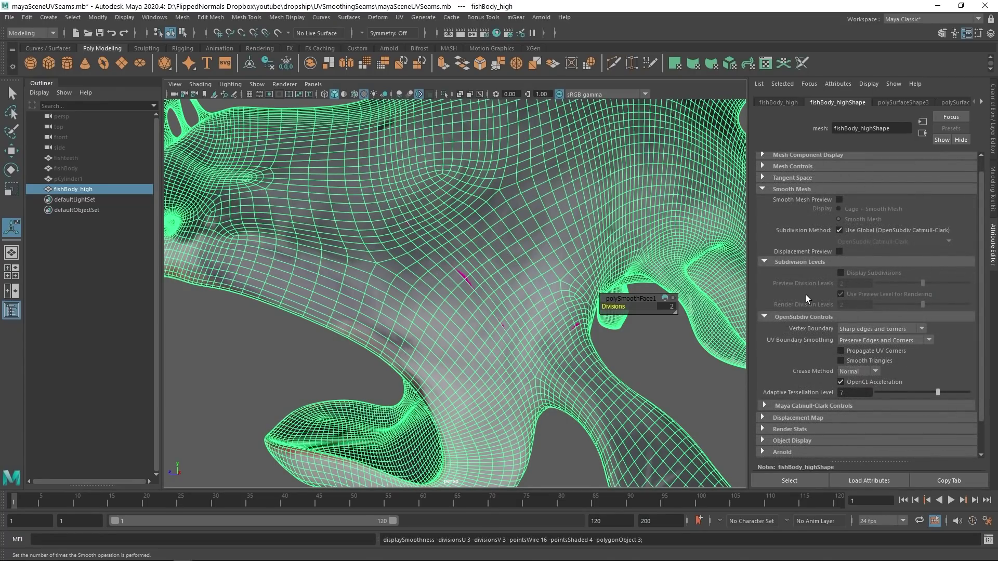
Check the UV Boundary Smoothing options on fishBody_highShape, keeping Preserve Edges and Corners.
{"action": "left_click", "coordinate": [788, 103]}
{"action": "left_click", "coordinate": [837, 104]}
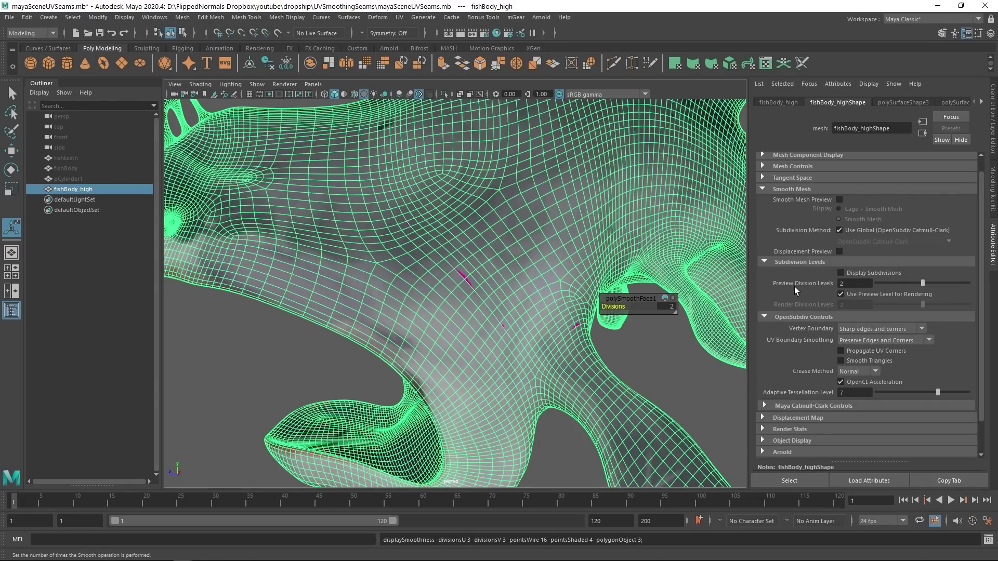
{"action": "left_click", "coordinate": [865, 344]}
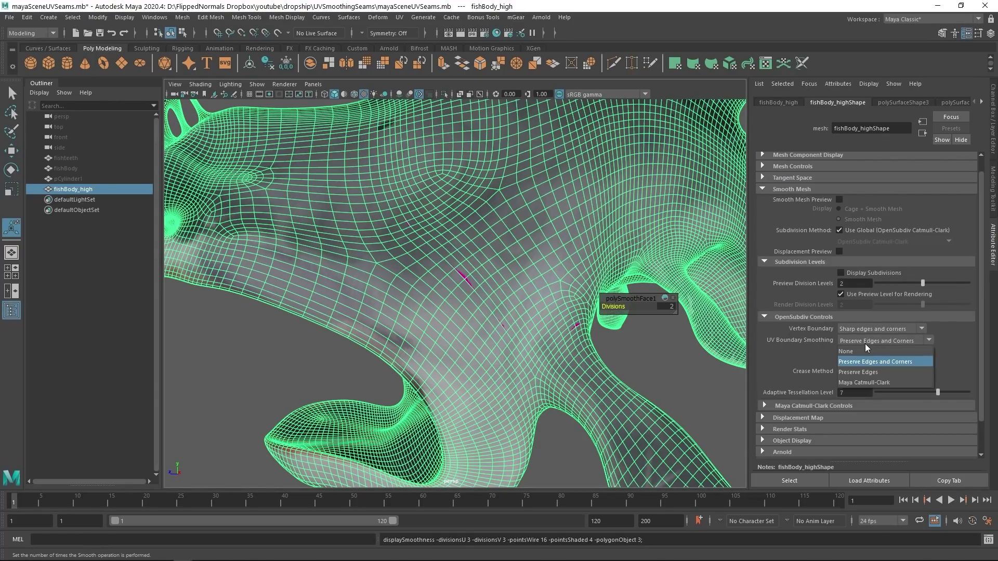
{"action": "left_click", "coordinate": [865, 345]}
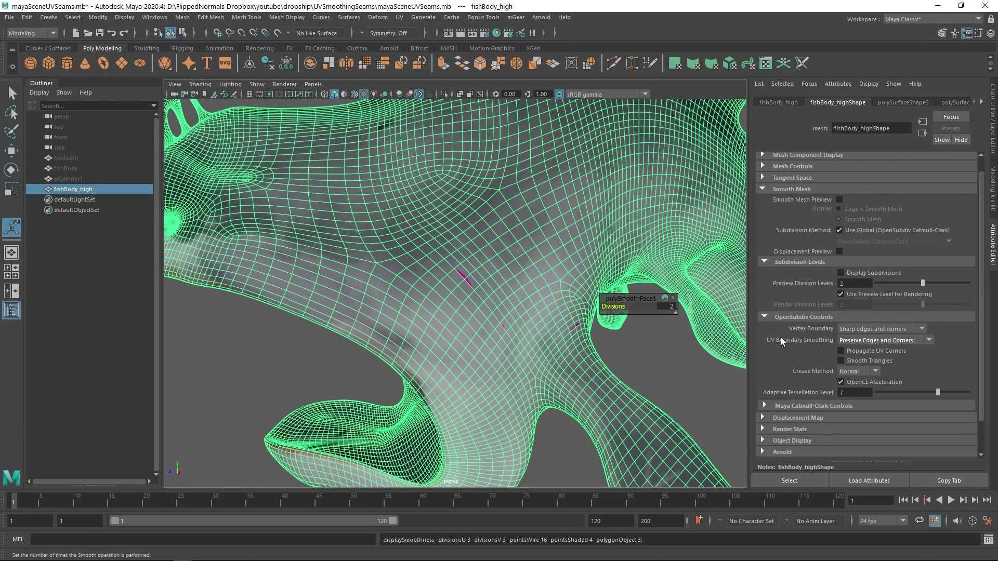
{"action": "left_click", "coordinate": [855, 342]}
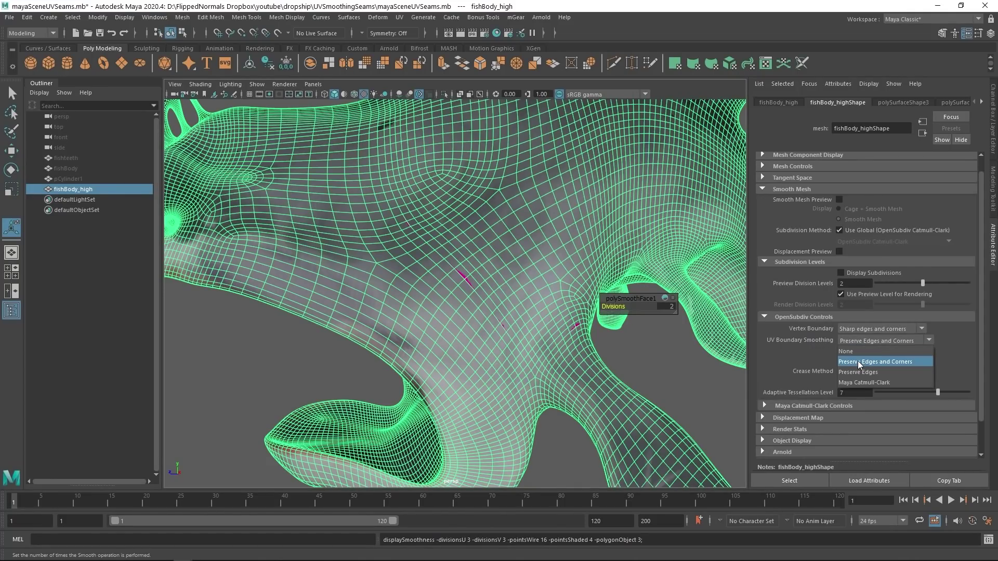
{"action": "left_click", "coordinate": [858, 361]}
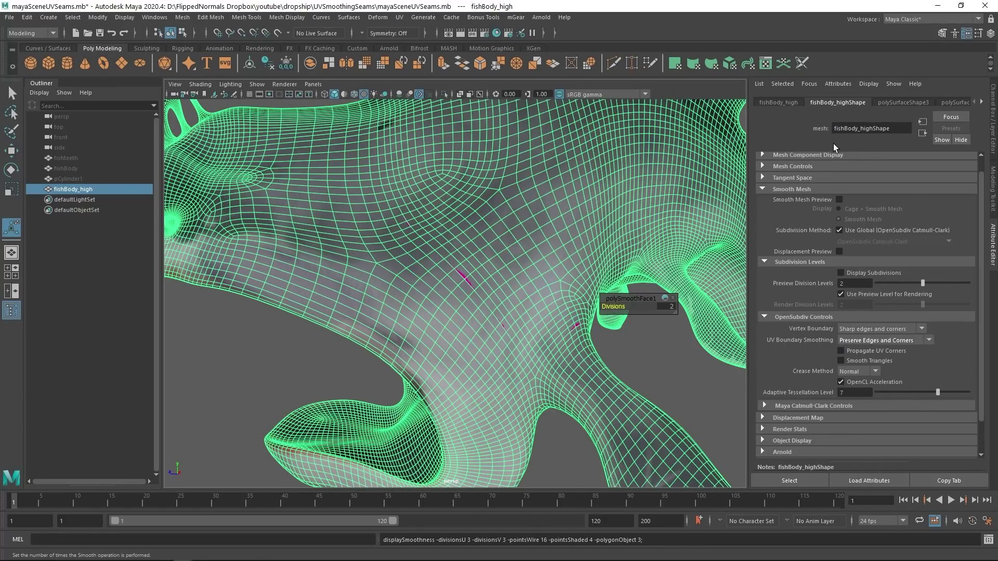
Show the polySmoothFace1 node's OpenSubdiv settings and check the mesh commands without running any.
{"action": "scroll", "coordinate": [863, 103], "scroll_direction": "down", "scroll_amount": 3}
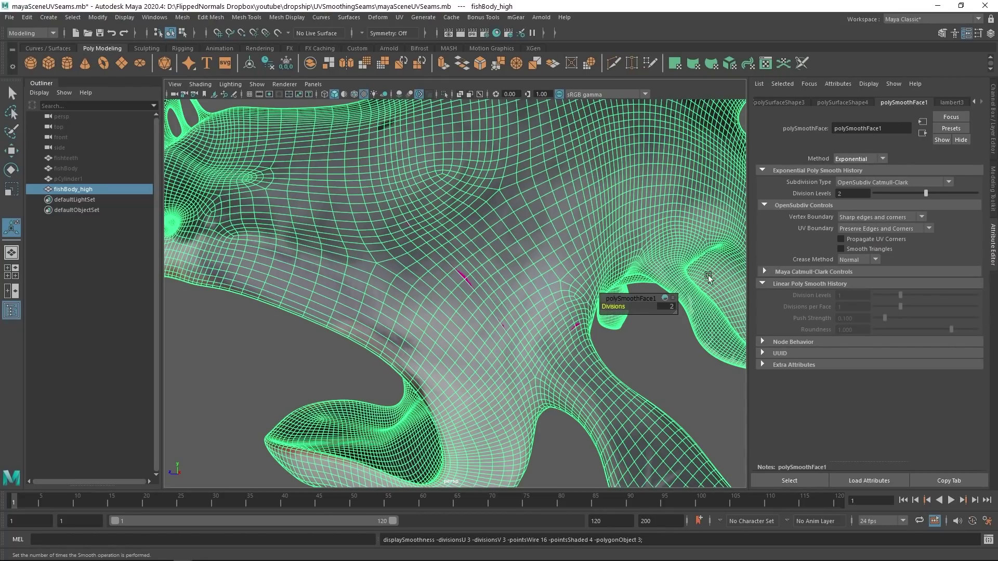
{"action": "right_click", "coordinate": [412, 271], "text": "shift"}
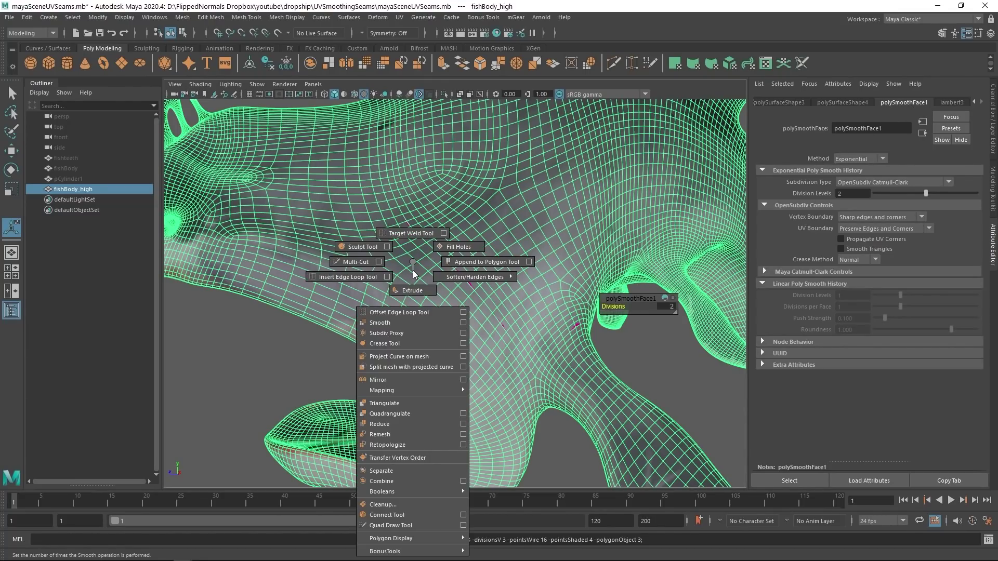
{"action": "left_click", "coordinate": [413, 264]}
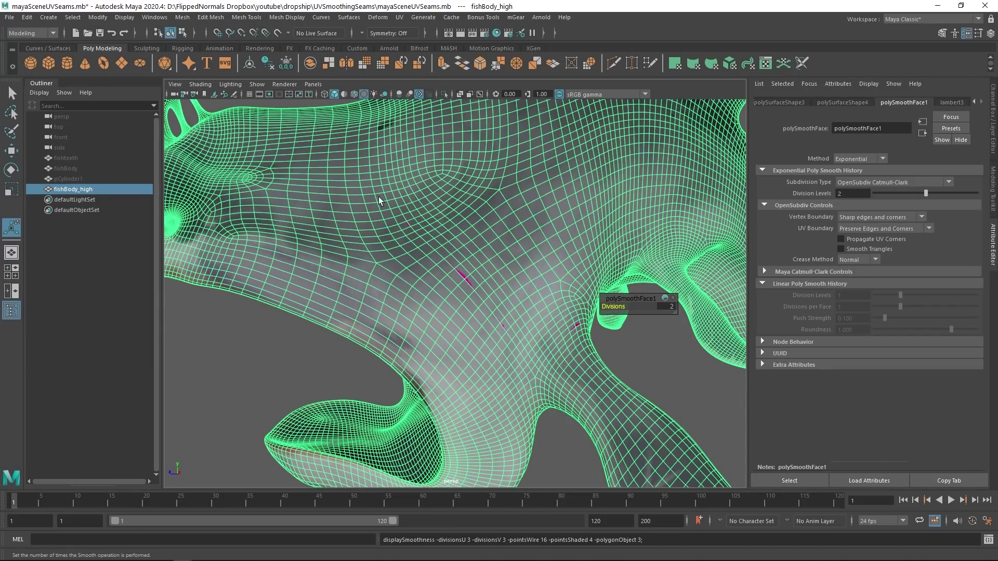
Open the UV Editor for fishBody_high and examine the head shell's border against the pink background up close.
{"action": "left_click", "coordinate": [402, 17]}
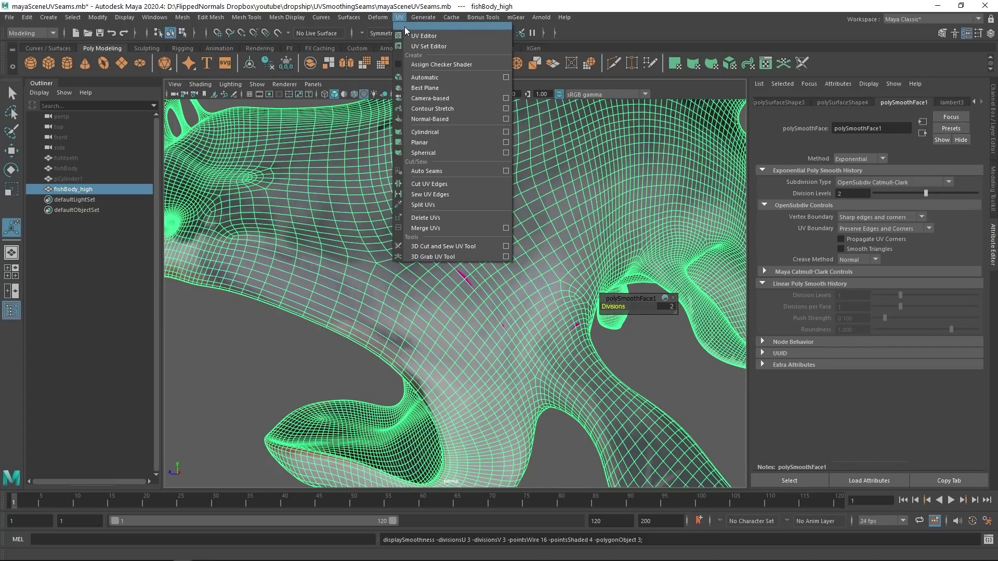
{"action": "left_click", "coordinate": [422, 36]}
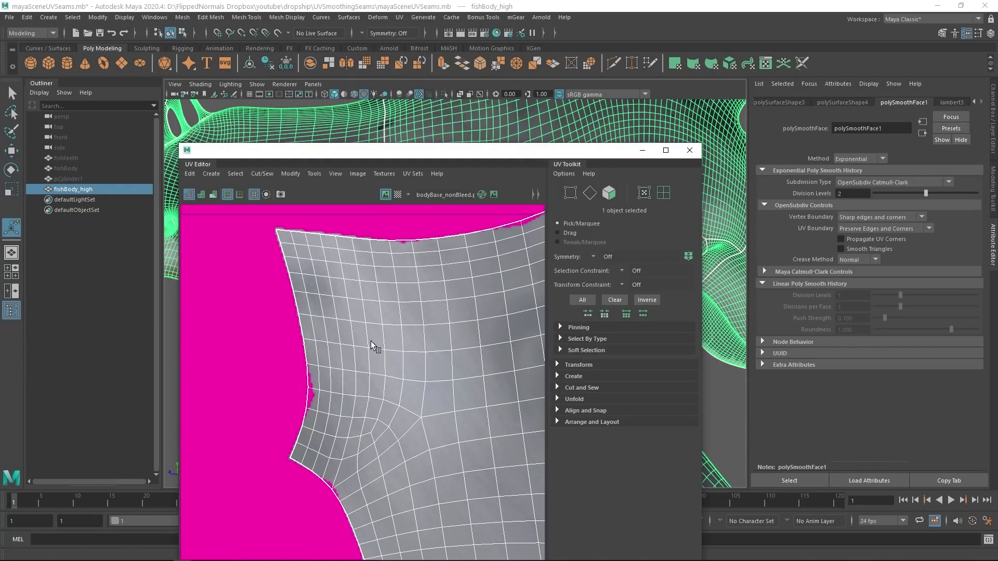
{"action": "scroll", "coordinate": [371, 344], "scroll_direction": "up", "scroll_amount": 2}
{"action": "scroll", "coordinate": [312, 323], "scroll_direction": "up", "scroll_amount": 2}
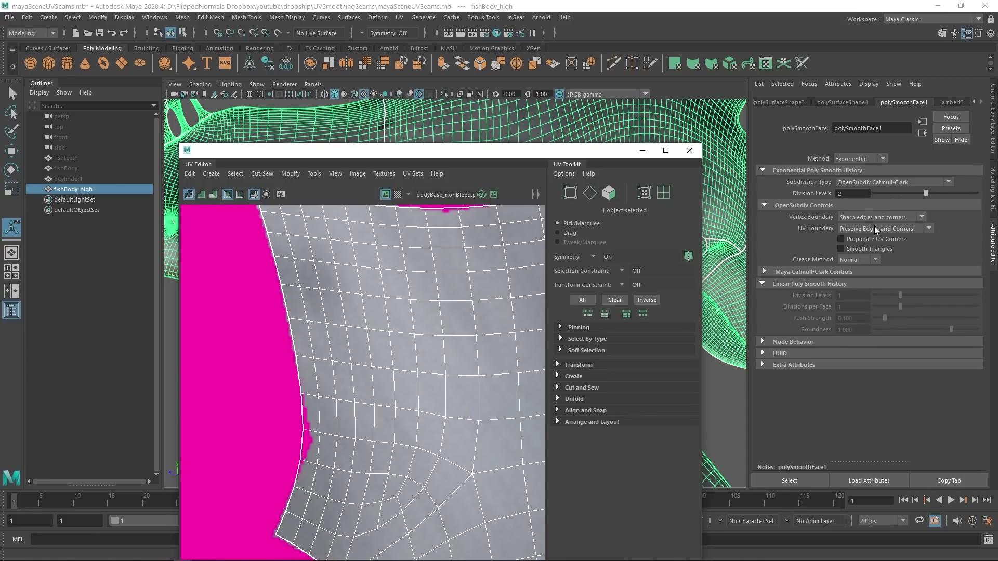
Compare polySmoothFace1's UV Boundary set to None and Maya Catmull-Clark, then restore Preserve Edges and Corners and check the shells.
{"action": "left_click", "coordinate": [868, 227]}
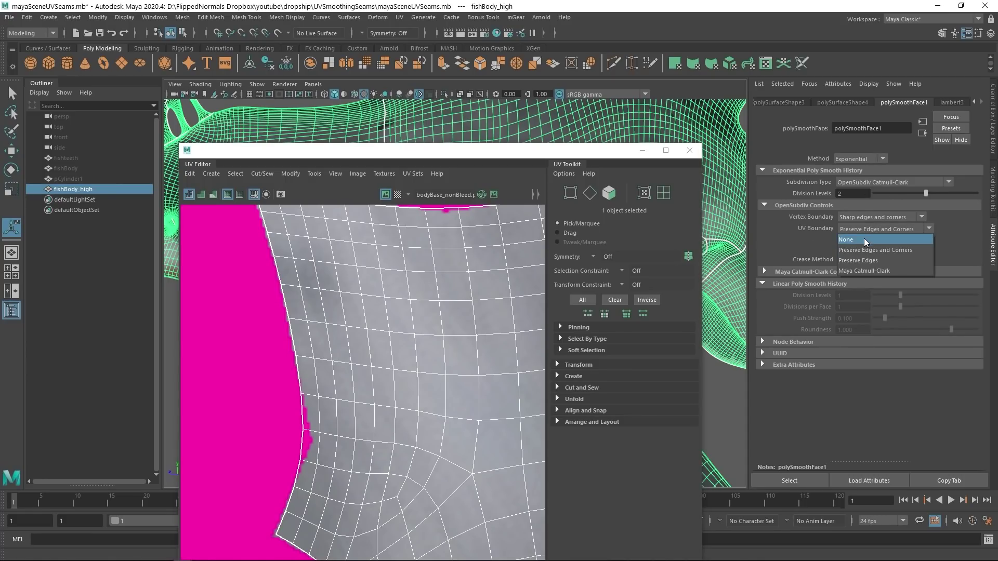
{"action": "left_click", "coordinate": [864, 238]}
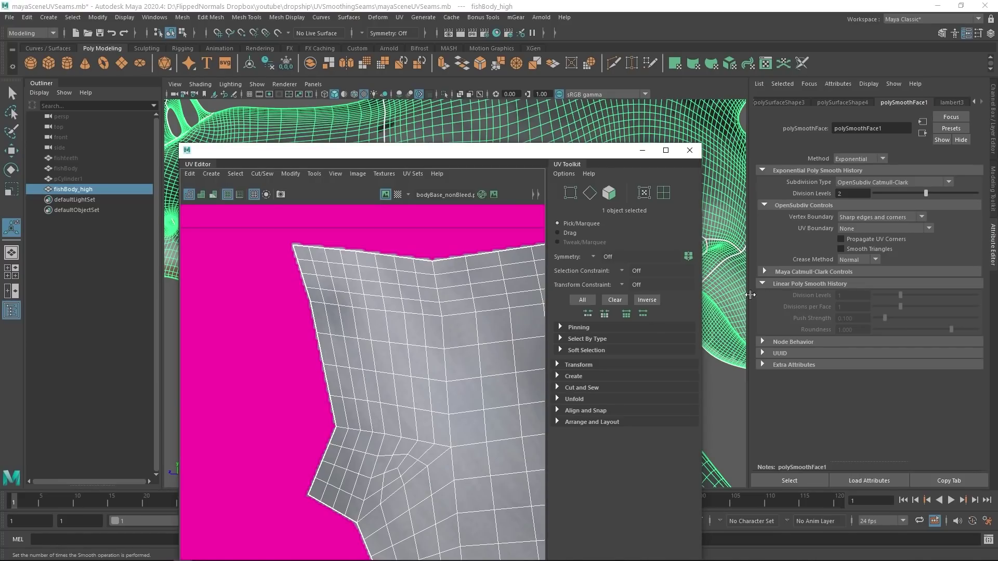
{"action": "left_click", "coordinate": [868, 229]}
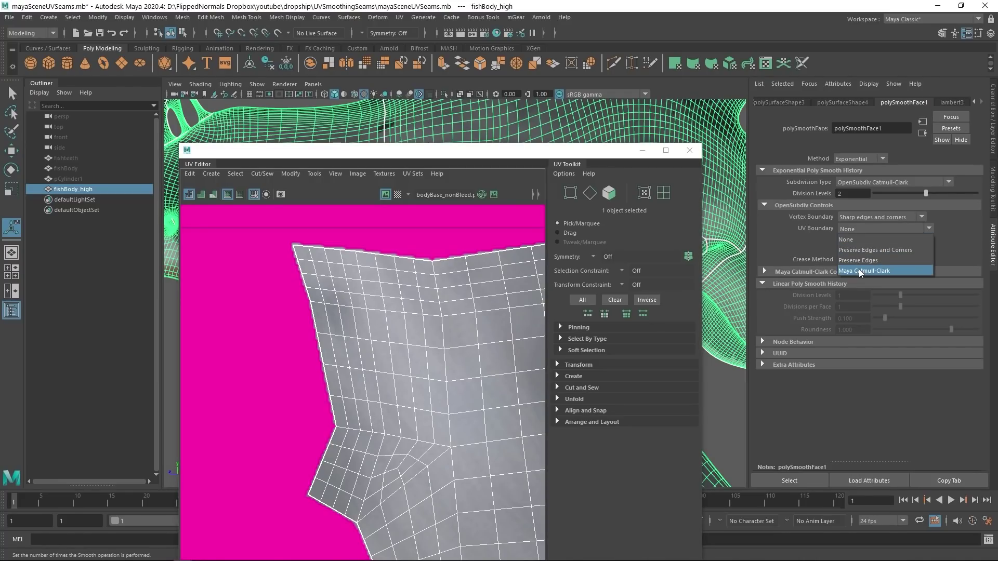
{"action": "left_click", "coordinate": [859, 269]}
{"action": "left_click", "coordinate": [861, 228]}
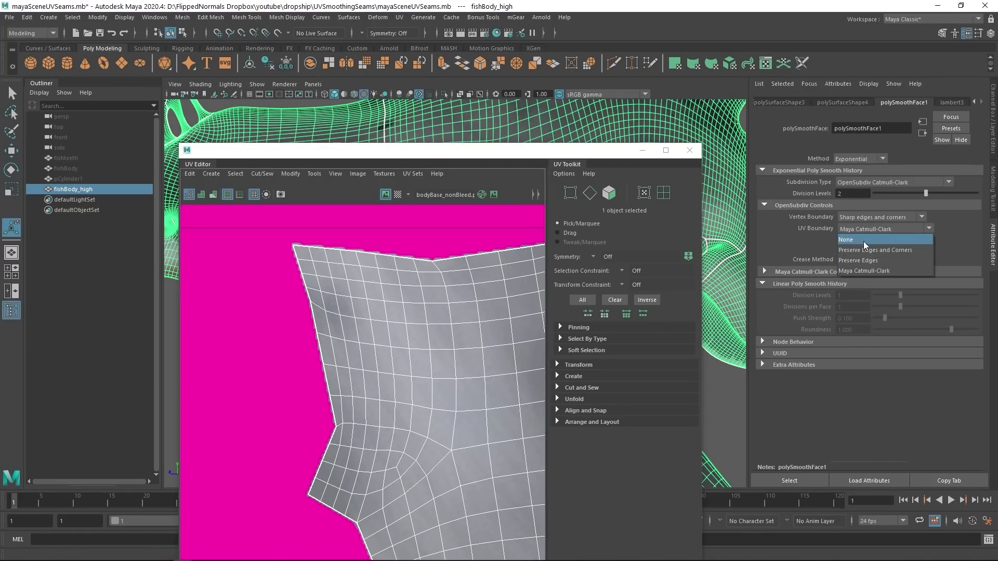
{"action": "left_click", "coordinate": [860, 252]}
{"action": "scroll", "coordinate": [350, 410], "scroll_direction": "down", "scroll_amount": 4}
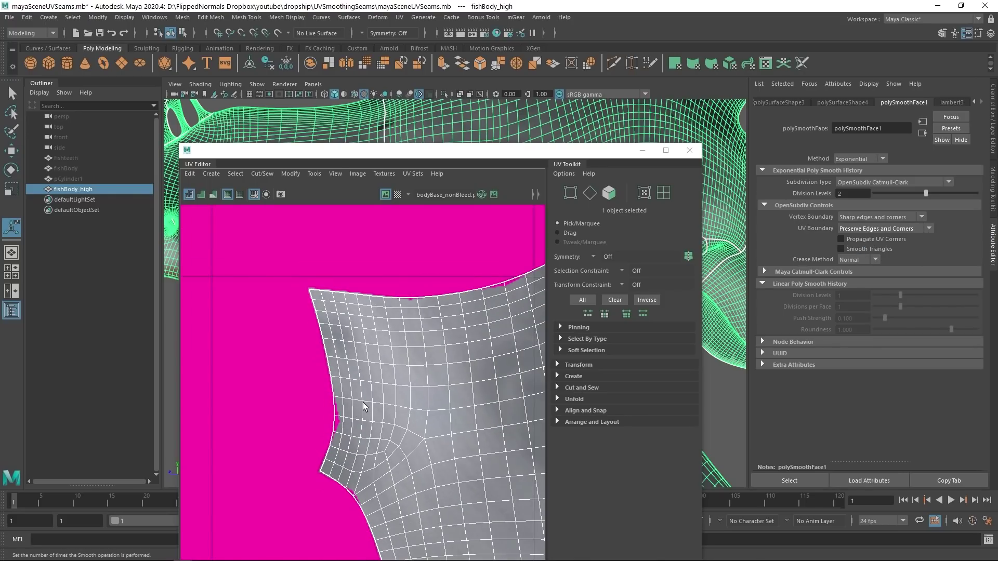
{"action": "scroll", "coordinate": [412, 378], "scroll_direction": "down", "scroll_amount": 5}
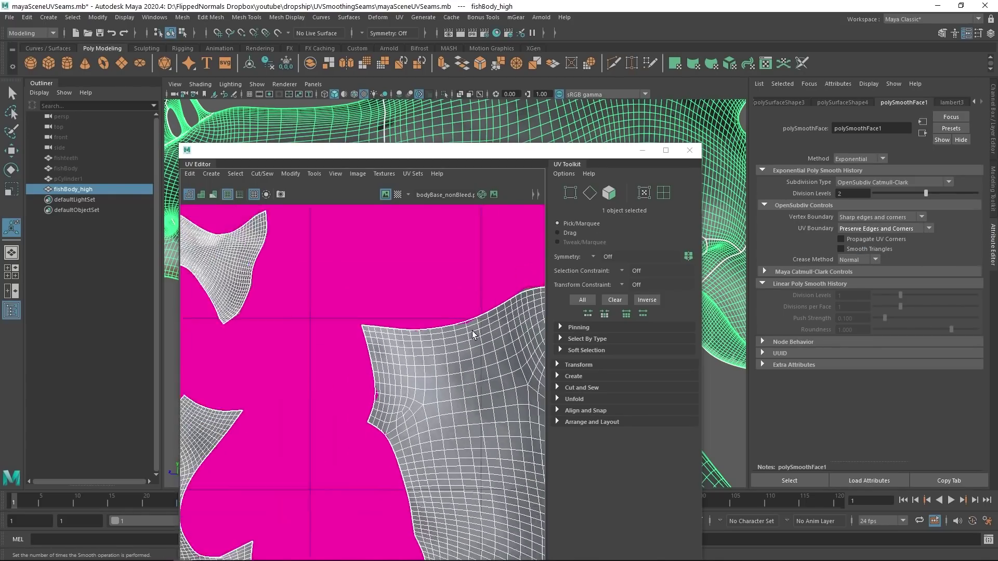
Examine fishBody_high's smoothed UV shell border up close against the pink background, and close the UV Editor.
{"action": "scroll", "coordinate": [436, 376], "scroll_direction": "down", "scroll_amount": 3}
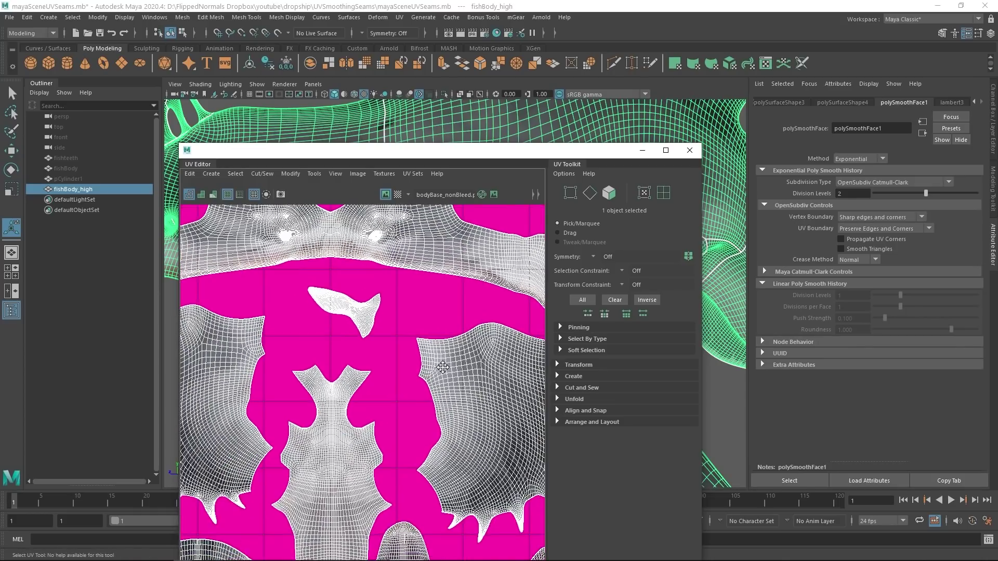
{"action": "middle_click_drag", "start_coordinate": [436, 375], "coordinate": [383, 378], "text": "alt"}
{"action": "scroll", "coordinate": [322, 374], "scroll_direction": "up", "scroll_amount": 4}
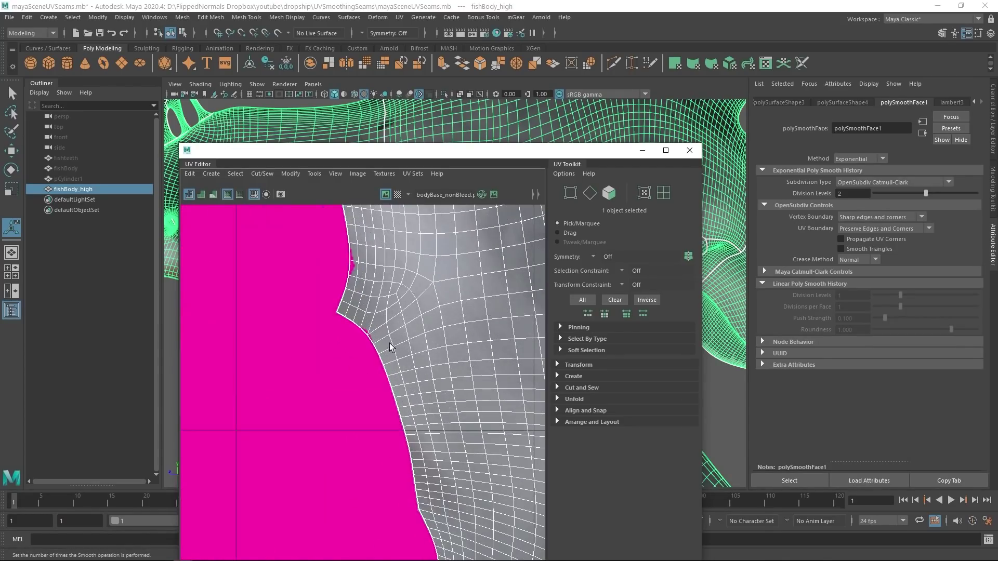
{"action": "scroll", "coordinate": [379, 341], "scroll_direction": "up", "scroll_amount": 3}
{"action": "scroll", "coordinate": [398, 342], "scroll_direction": "down", "scroll_amount": 1}
{"action": "left_click", "coordinate": [688, 155]}
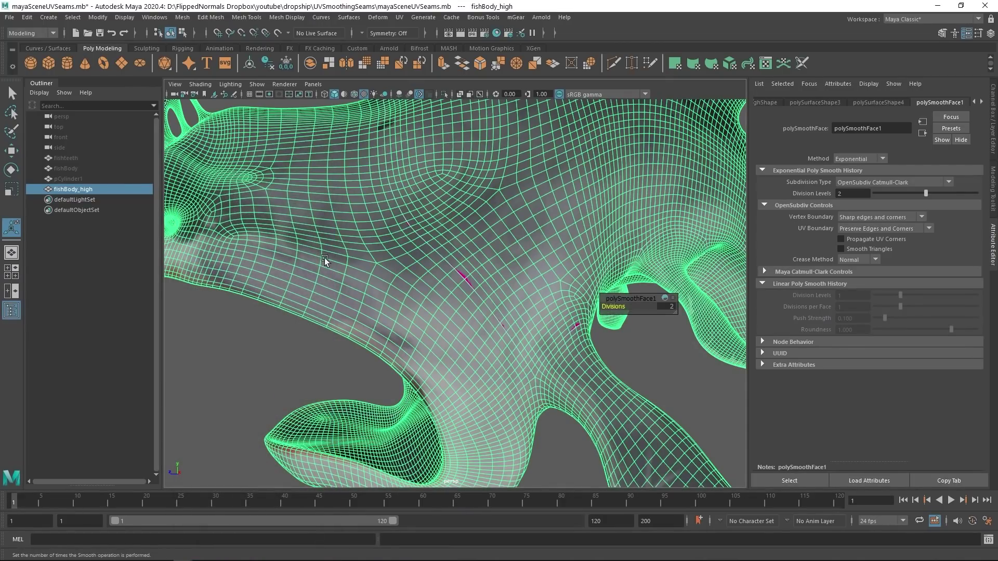
Export the selected fishBody_high mesh as an OBJ named fishHigh_PreserveEdgesCorners in the UVSmoothingSeams video folder.
{"action": "left_click", "coordinate": [326, 275]}
{"action": "left_click", "coordinate": [326, 276]}
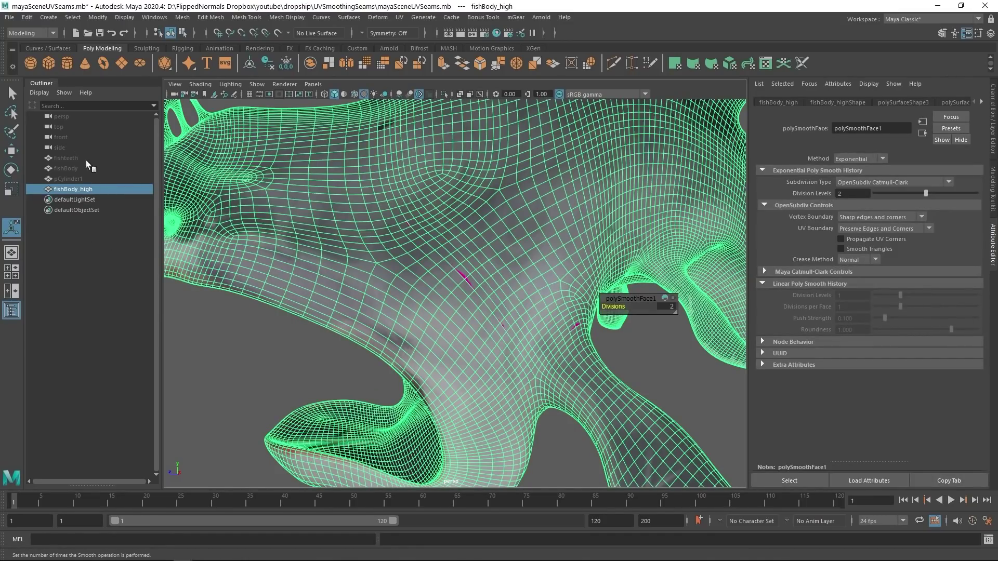
{"action": "left_click", "coordinate": [7, 18]}
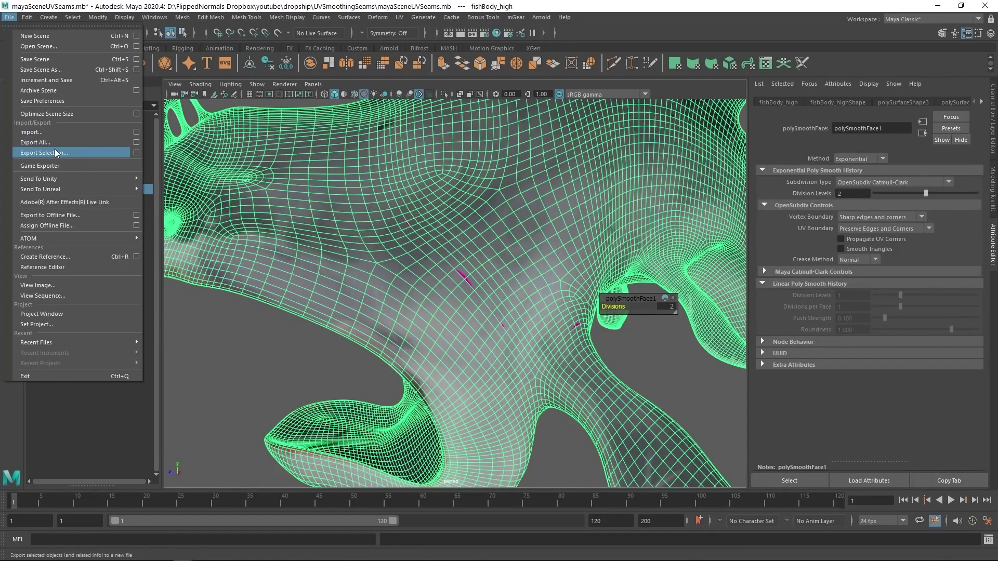
{"action": "left_click", "coordinate": [42, 152]}
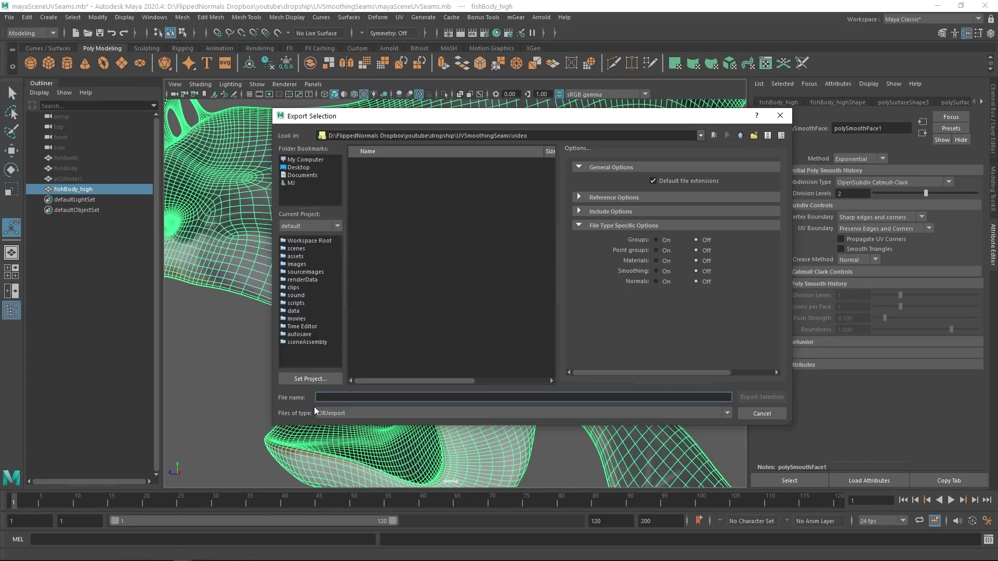
{"action": "type", "text": "fish"}
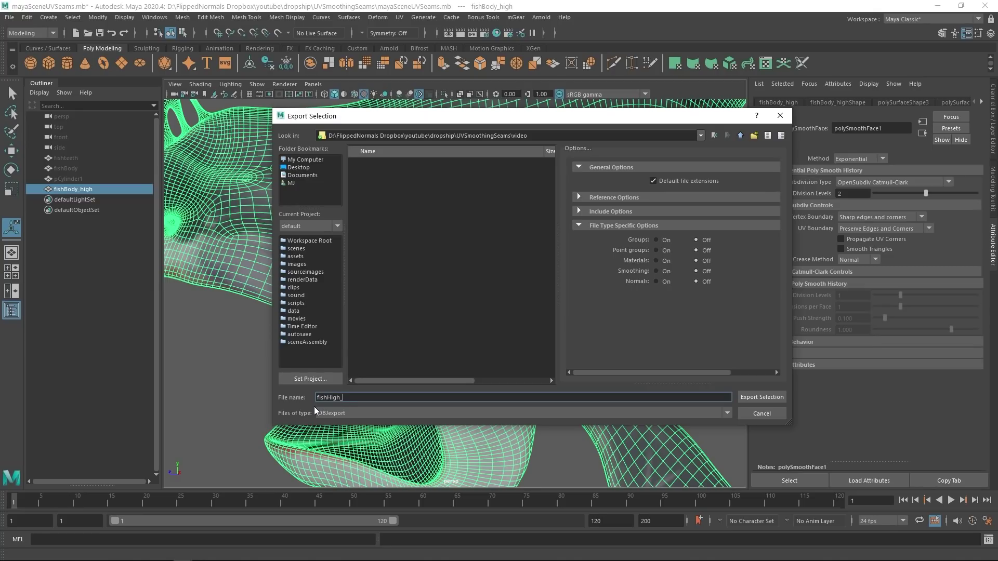
{"action": "type", "text": "High_PreserveEdgesCorners"}
{"action": "left_click", "coordinate": [761, 397]}
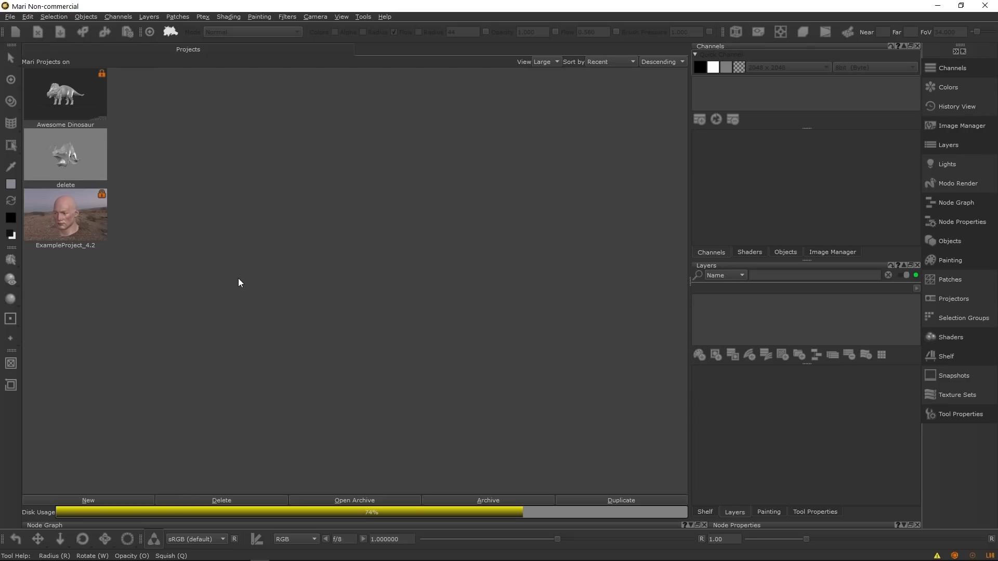
In Mari, start a new project named SeamFix with fishHigh_PreserveEdgesCorners.obj as its geometry.
{"action": "right_click", "coordinate": [231, 291]}
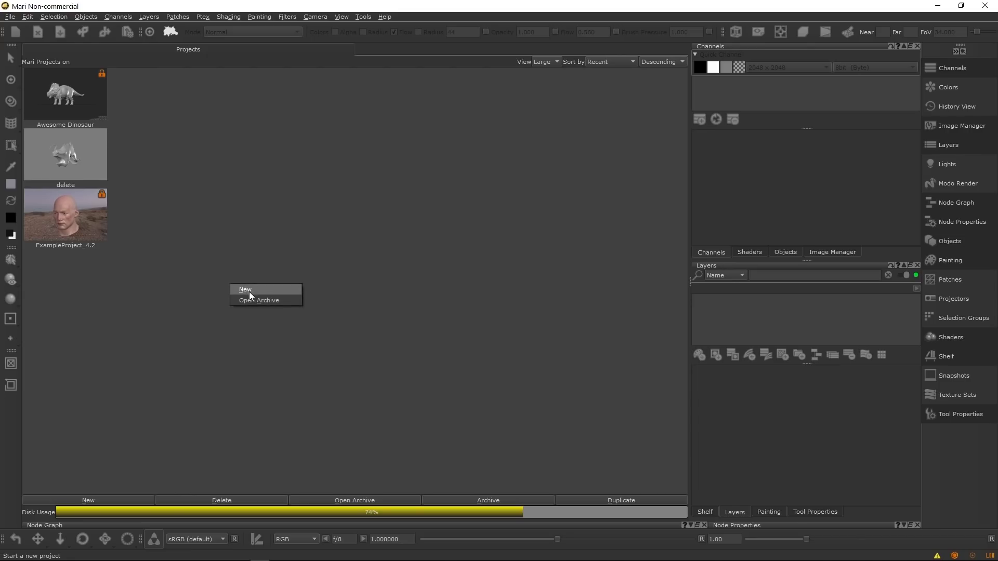
{"action": "left_click", "coordinate": [250, 295]}
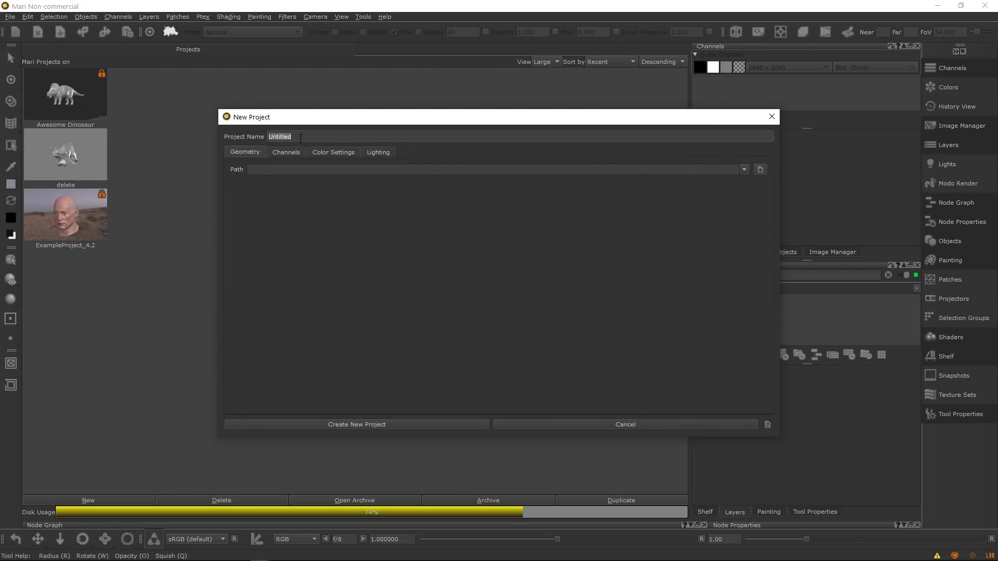
{"action": "left_click", "coordinate": [760, 169]}
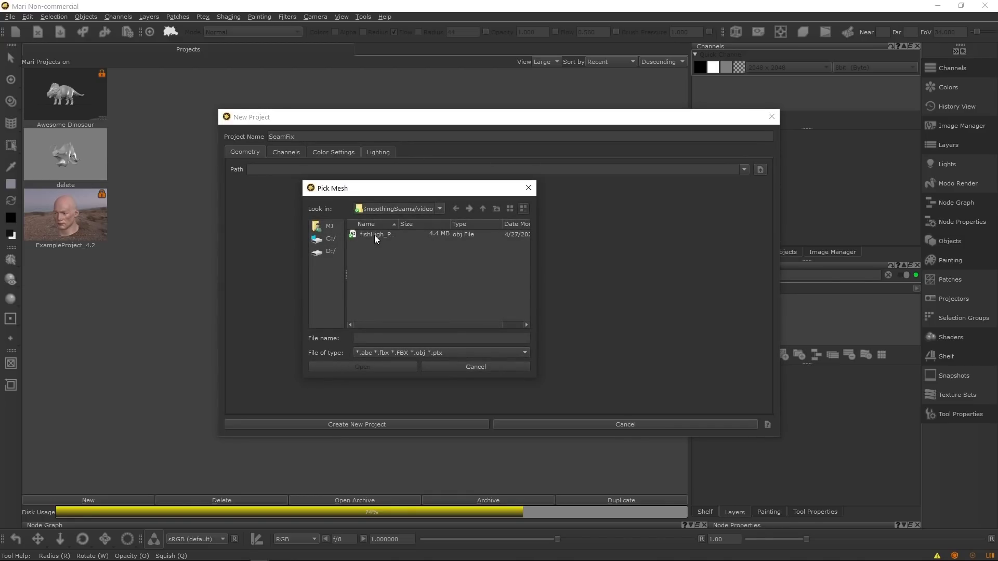
{"action": "double_click", "coordinate": [374, 235]}
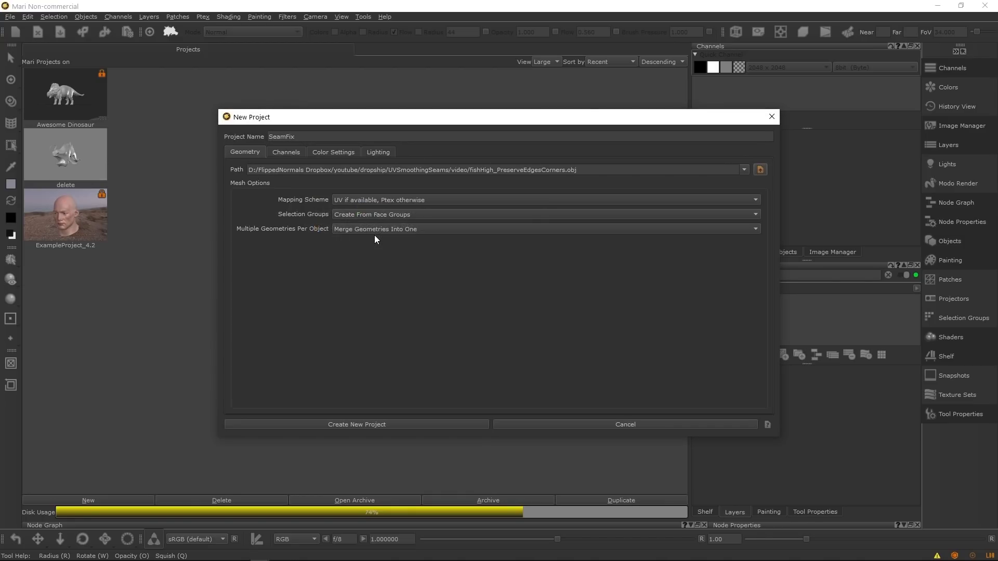
Keep only the Base Color channel at 4096x4096, set its depth to 8bit (Byte) and create the project.
{"action": "left_click", "coordinate": [286, 153]}
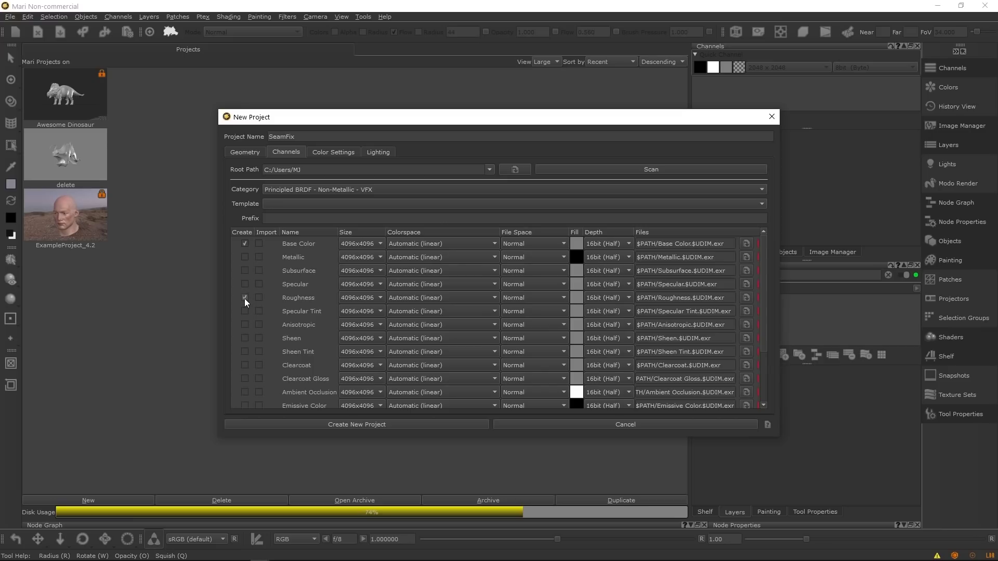
{"action": "scroll", "coordinate": [260, 332], "scroll_direction": "down", "scroll_amount": 2}
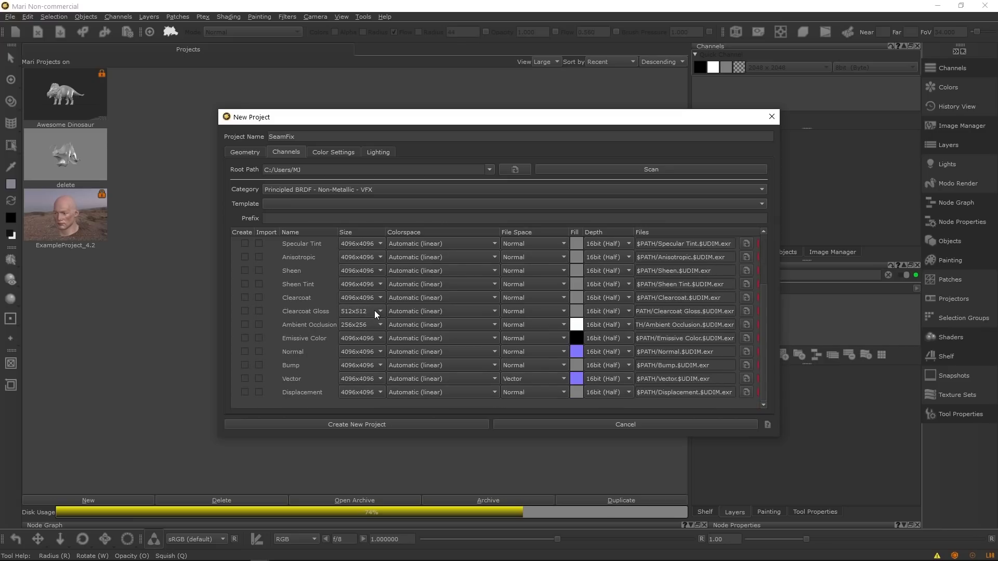
{"action": "scroll", "coordinate": [764, 305], "scroll_direction": "up", "scroll_amount": 3}
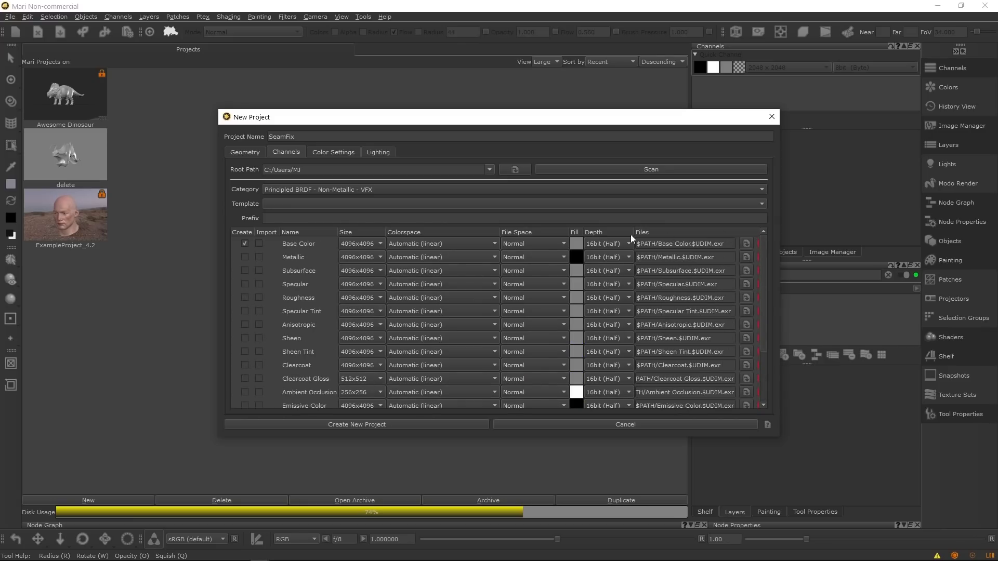
{"action": "left_click", "coordinate": [607, 246]}
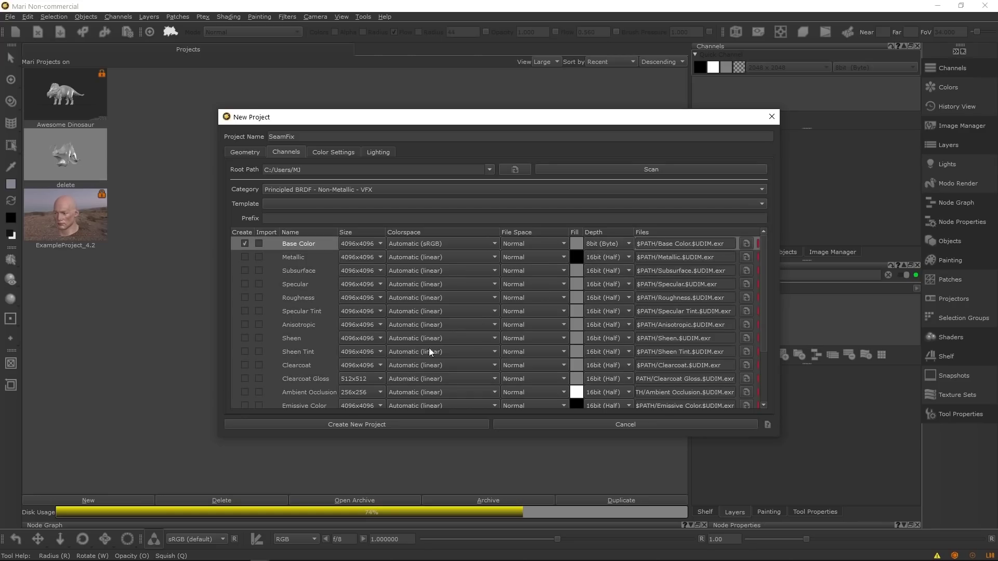
{"action": "left_click", "coordinate": [358, 426]}
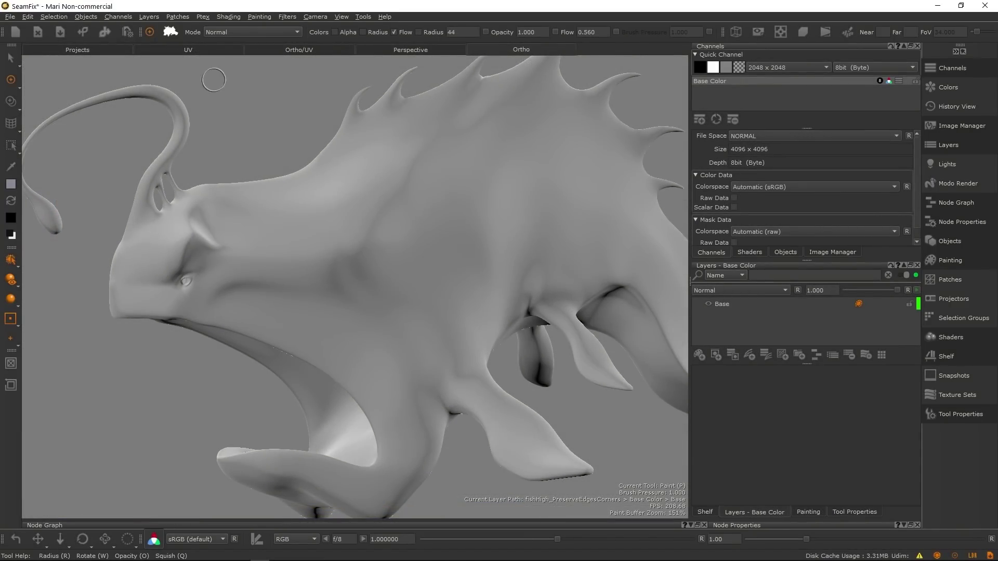
Show the fish and its UV layout side by side with the wireframe displayed, and examine the UV shells and mesh.
{"action": "left_click", "coordinate": [295, 46]}
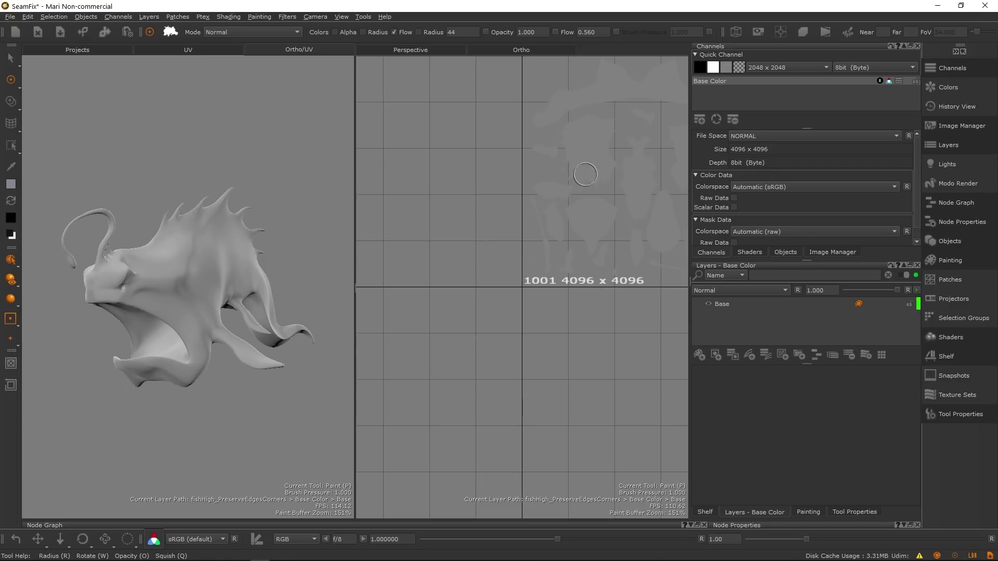
{"action": "left_click", "coordinate": [758, 32]}
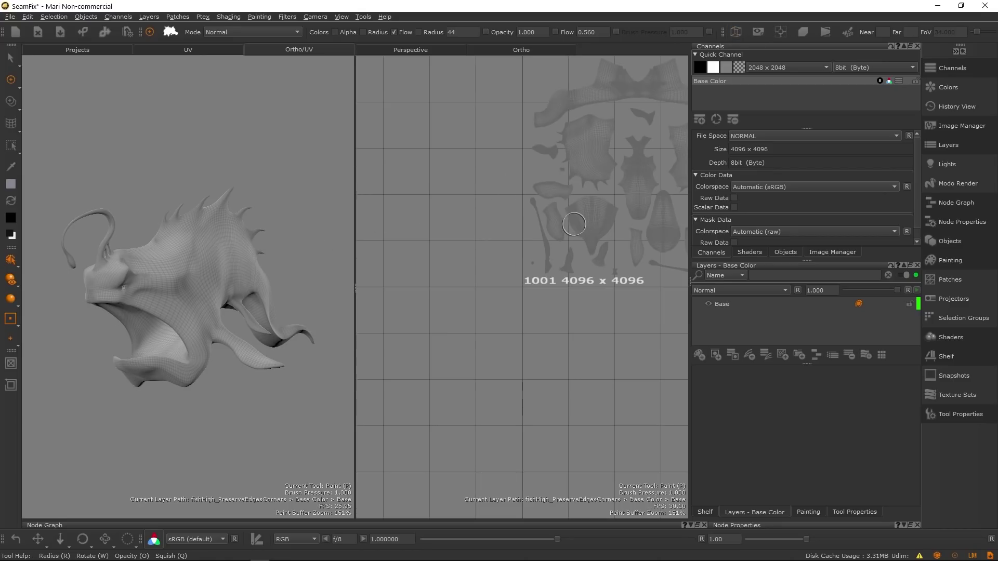
{"action": "scroll", "coordinate": [667, 245], "scroll_direction": "up", "scroll_amount": 15}
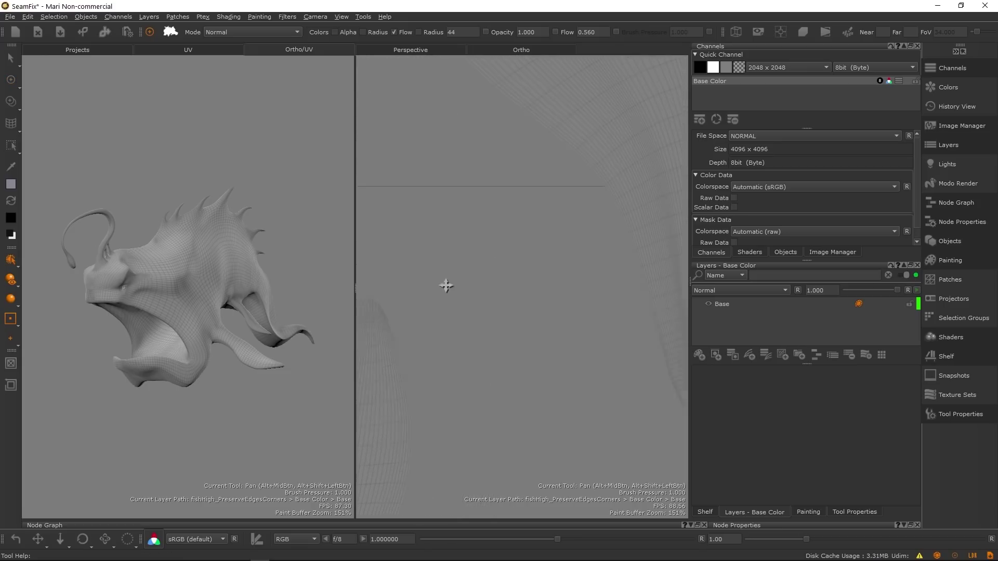
{"action": "scroll", "coordinate": [546, 382], "scroll_direction": "down", "scroll_amount": 5}
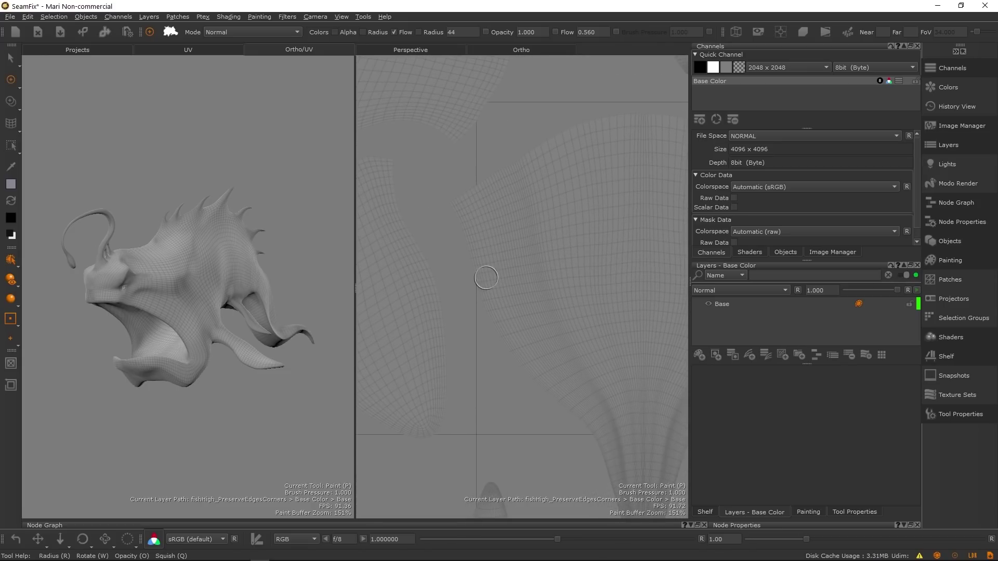
{"action": "scroll", "coordinate": [456, 214], "scroll_direction": "down", "scroll_amount": 5}
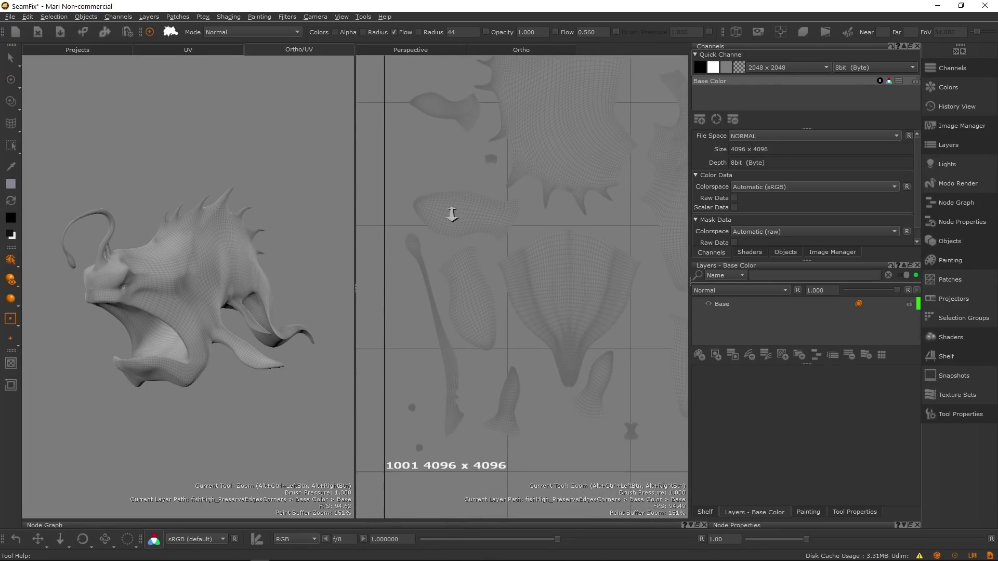
{"action": "scroll", "coordinate": [452, 214], "scroll_direction": "down", "scroll_amount": 2}
{"action": "scroll", "coordinate": [216, 300], "scroll_direction": "up", "scroll_amount": 5}
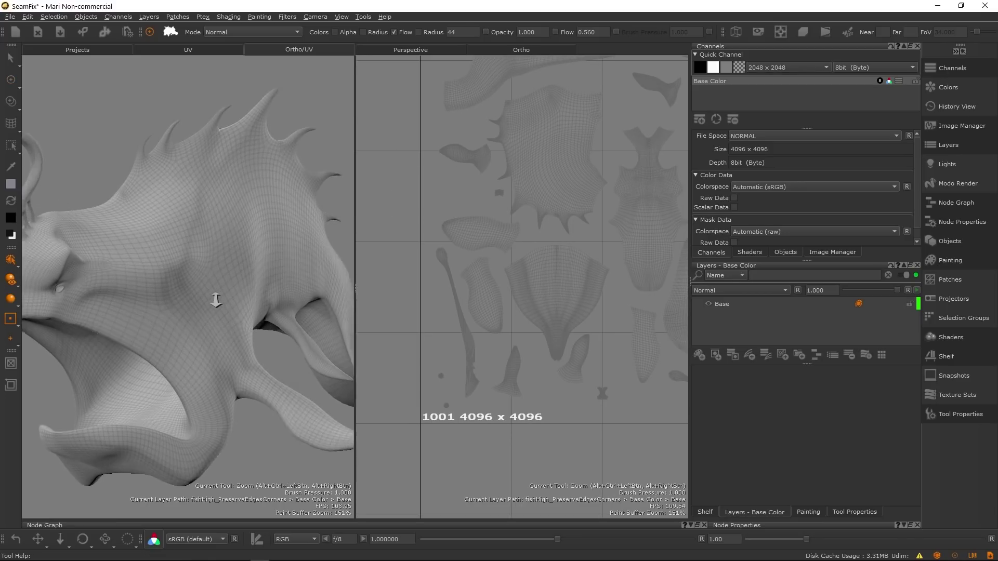
{"action": "scroll", "coordinate": [216, 300], "scroll_direction": "down", "scroll_amount": 4}
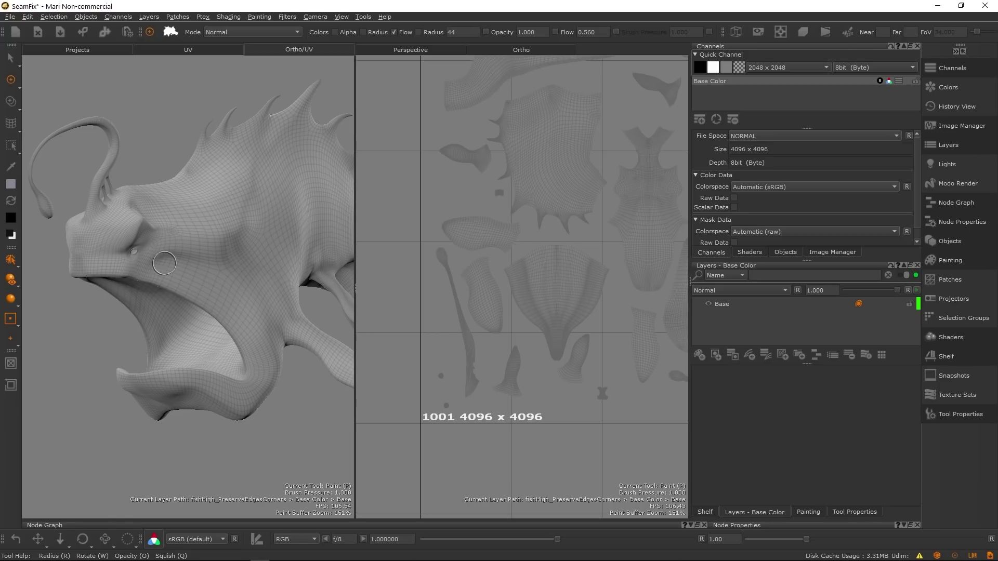
Add a paint layer above Base and import bodyBase_nonBleed.png into the Base Color channel, accepting the import summary.
{"action": "left_click", "coordinate": [746, 328]}
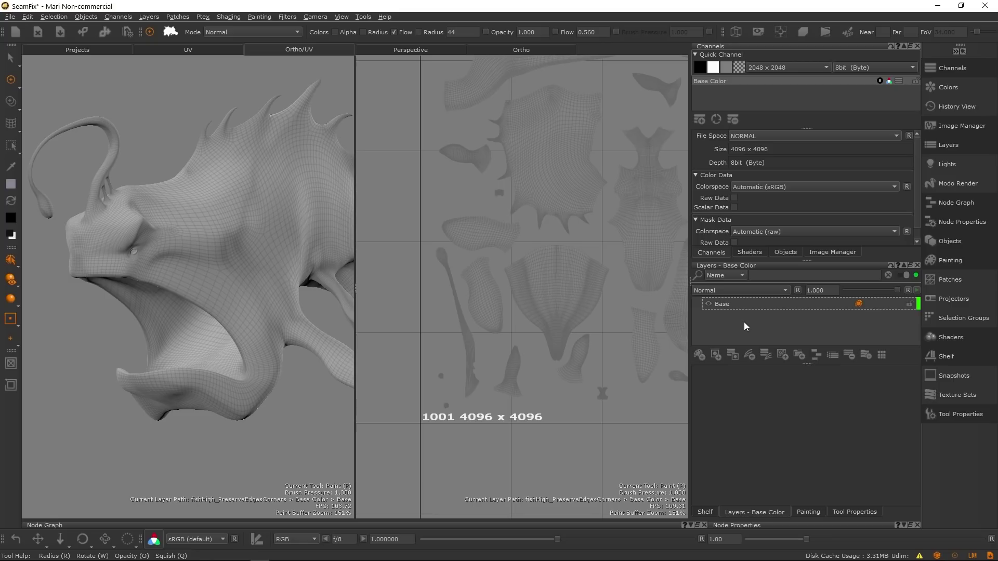
{"action": "right_click", "coordinate": [744, 323]}
{"action": "left_click", "coordinate": [758, 332]}
{"action": "left_click", "coordinate": [410, 433]}
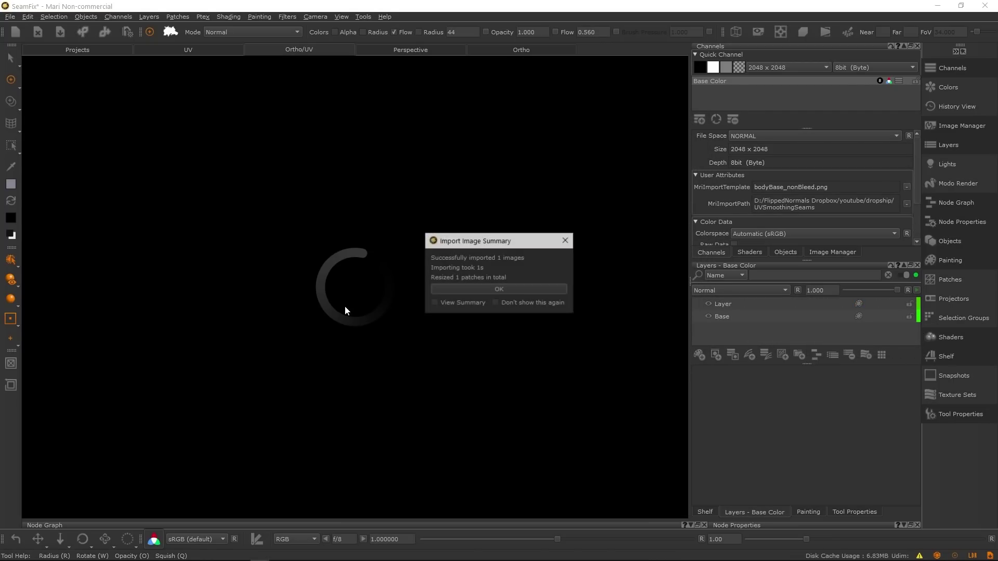
{"action": "key", "text": "Return"}
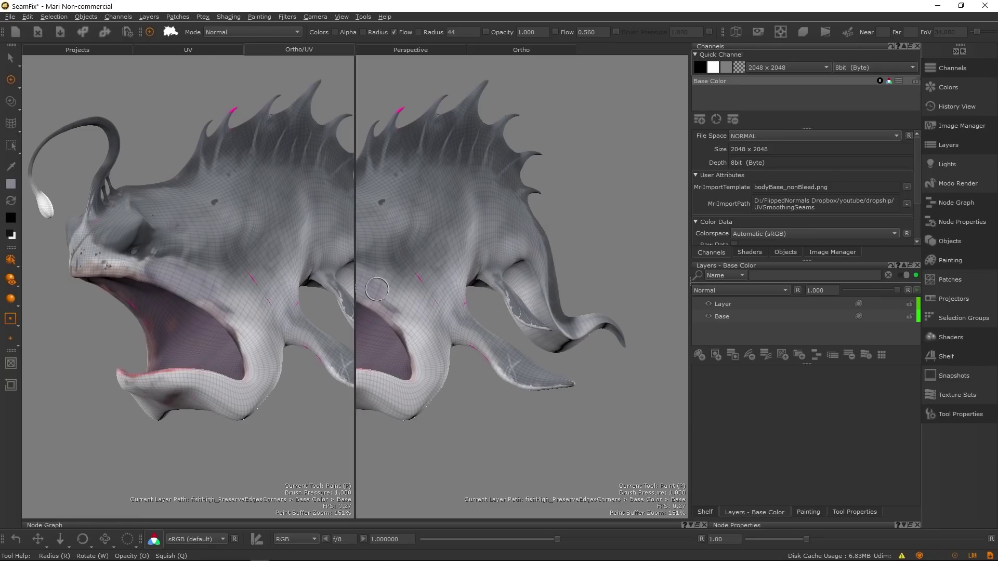
Check the textured UV layout and the orthographic fish view, with the wireframe hidden, and examine the magenta seams behind the mouth.
{"action": "left_click", "coordinate": [190, 50]}
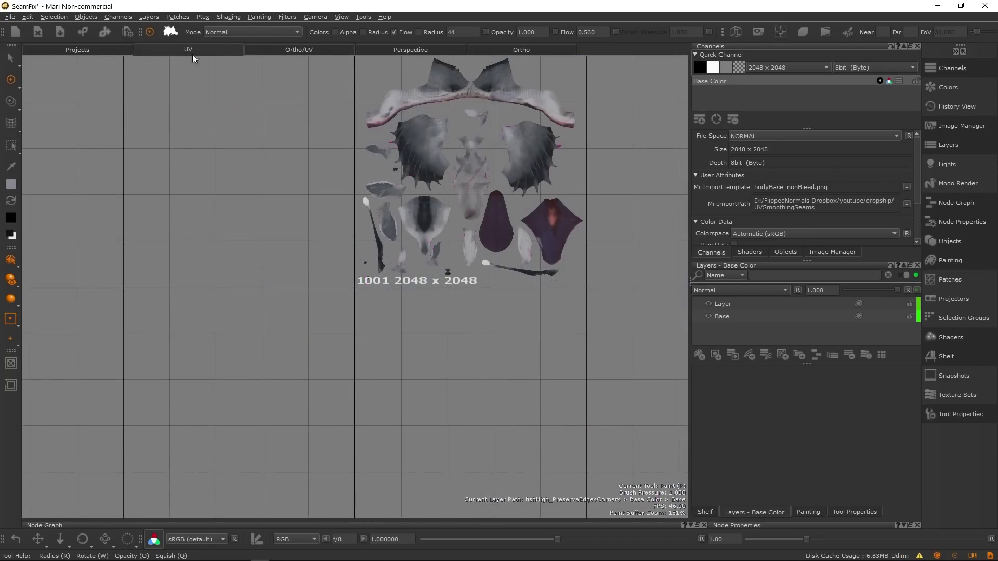
{"action": "key", "text": "Tab"}
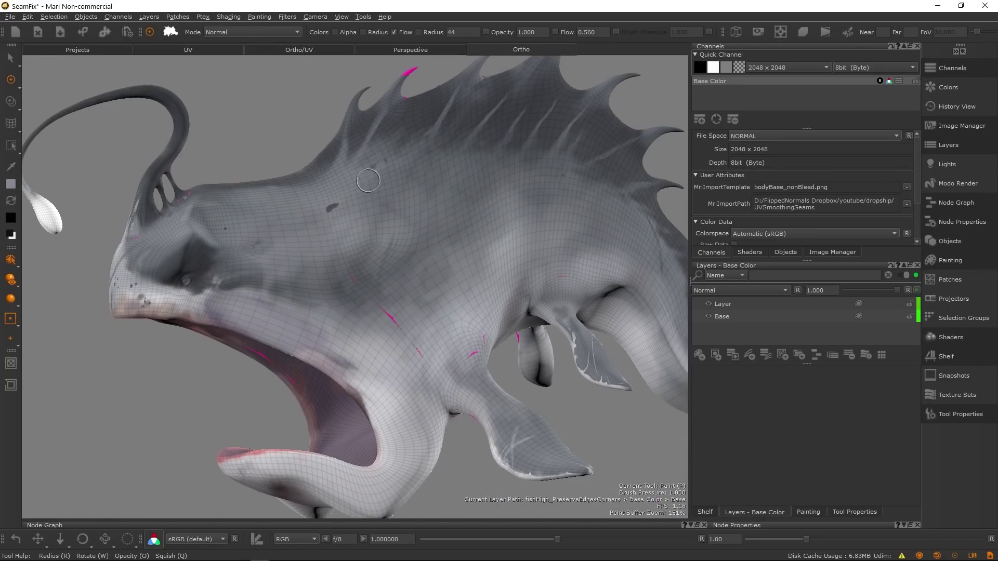
{"action": "mouse_move", "coordinate": [368, 181]}
{"action": "right_mouse_down", "text": "alt"}
{"action": "mouse_move", "coordinate": [379, 334]}
{"action": "mouse_move", "coordinate": [416, 270]}
{"action": "mouse_move", "coordinate": [494, 294]}
{"action": "mouse_move", "coordinate": [499, 260]}
{"action": "right_mouse_up", "text": "alt"}
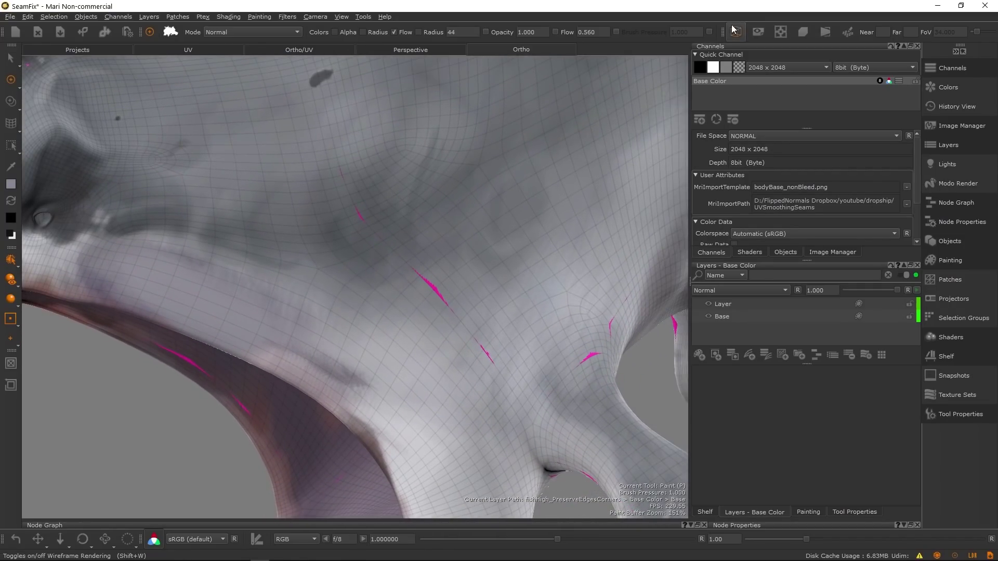
{"action": "left_click", "coordinate": [737, 33]}
{"action": "left_click_drag", "start_coordinate": [457, 299], "coordinate": [506, 293], "text": "alt"}
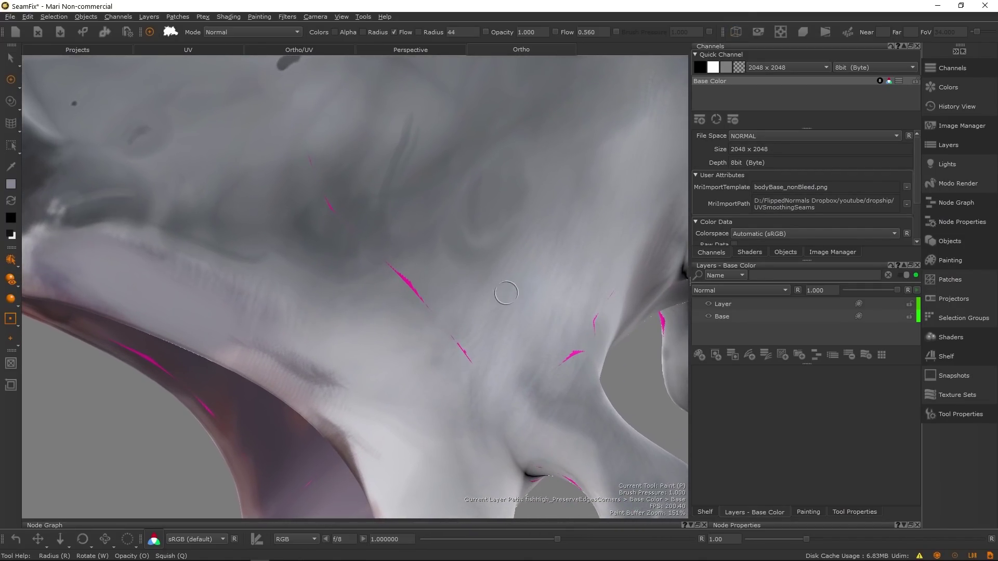
On the layer above Base, paint over the short magenta seam behind the mouth with a skin color sampled beside it.
{"action": "left_click", "coordinate": [762, 304]}
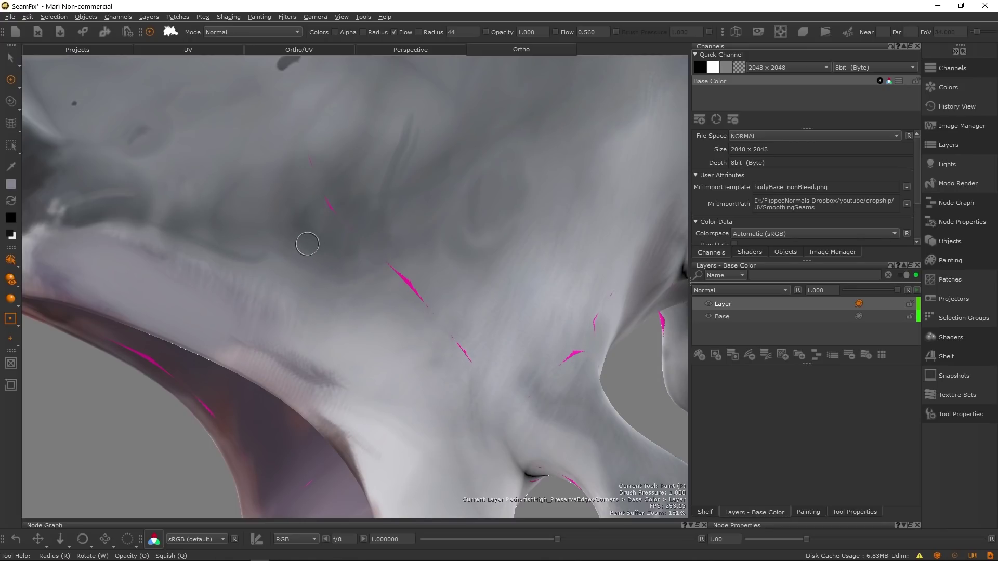
{"action": "mouse_move", "coordinate": [419, 358]}
{"action": "left_mouse_down", "text": "alt"}
{"action": "mouse_move", "coordinate": [410, 361]}
{"action": "mouse_move", "coordinate": [419, 338]}
{"action": "mouse_move", "coordinate": [403, 357]}
{"action": "left_mouse_up", "text": "alt"}
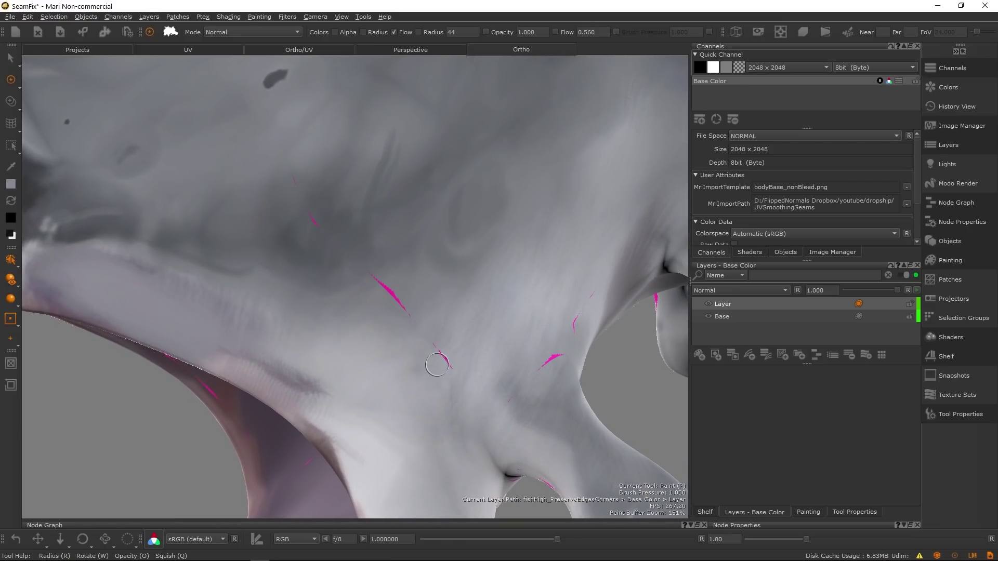
{"action": "key", "text": "c"}
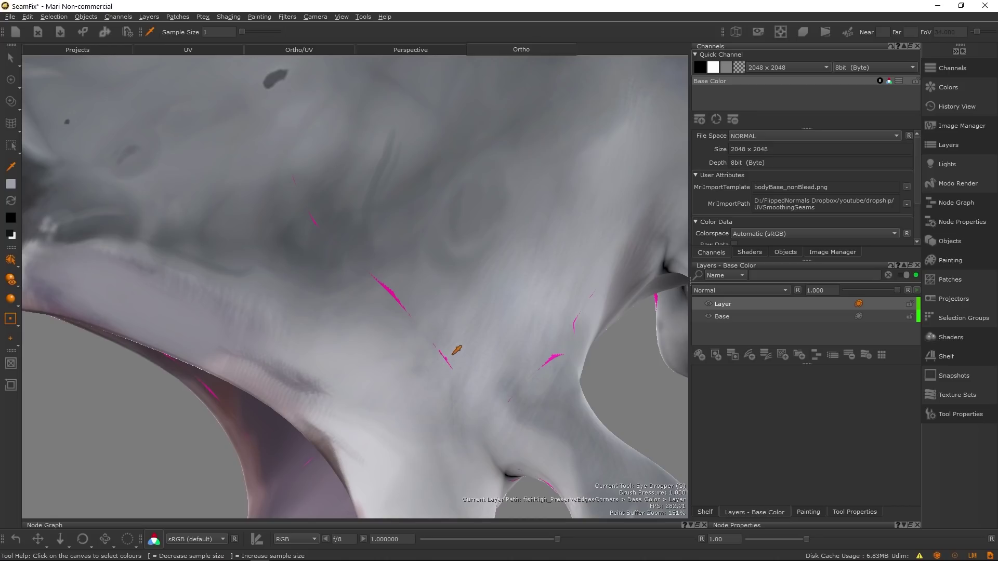
{"action": "left_click", "coordinate": [454, 346]}
{"action": "key", "text": "p"}
{"action": "left_click_drag", "start_coordinate": [439, 352], "coordinate": [450, 367]}
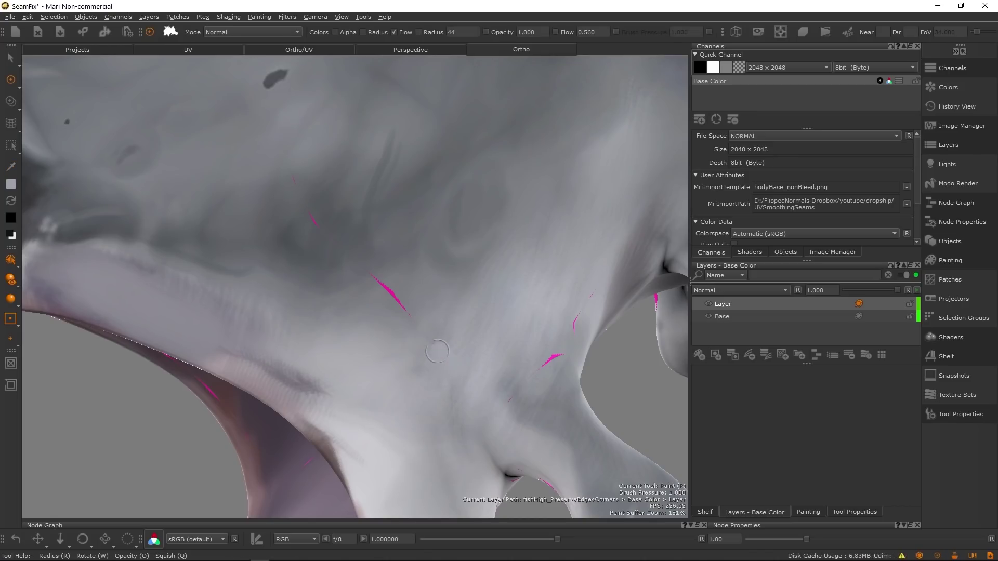
Sample a skin color beside the long magenta seam behind the mouth and paint over the seam with it.
{"action": "key", "text": "c"}
{"action": "left_click", "coordinate": [447, 358]}
{"action": "key", "text": "p"}
{"action": "left_click_drag", "start_coordinate": [377, 281], "coordinate": [403, 309]}
Sample the surrounding darker grey tones and paint over the small magenta seams above and behind the mouth.
{"action": "key", "text": "c"}
{"action": "left_click", "coordinate": [324, 221]}
{"action": "key", "text": "p"}
{"action": "key", "text": "c"}
{"action": "left_click", "coordinate": [310, 171]}
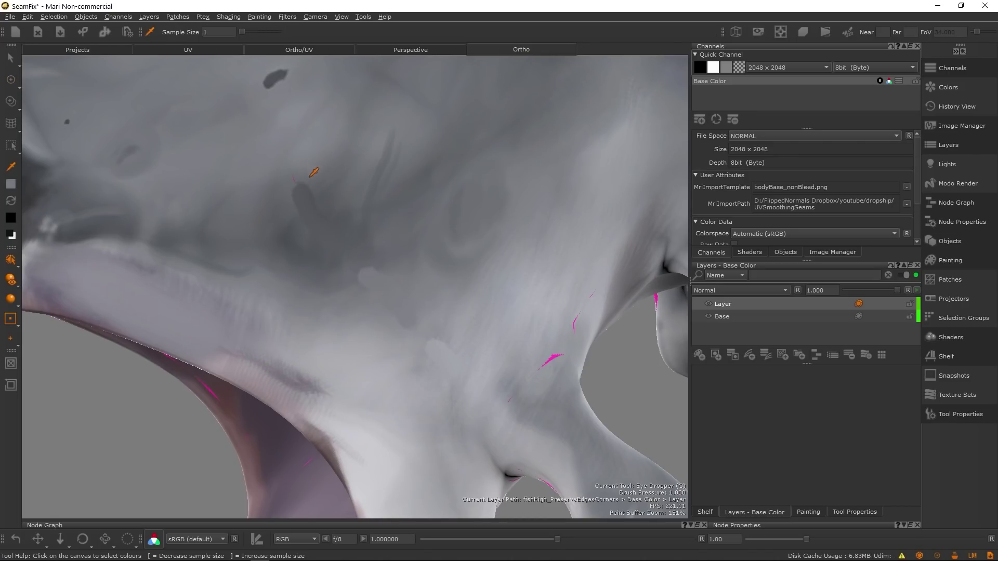
{"action": "key", "text": "p"}
{"action": "left_click_drag", "start_coordinate": [292, 177], "coordinate": [285, 194]}
Paint over the magenta seam at the base of the front fin with a grey sampled beside it.
{"action": "key", "text": "c"}
{"action": "left_click", "coordinate": [547, 339]}
{"action": "key", "text": "p"}
{"action": "key", "text": "c"}
{"action": "mouse_move", "coordinate": [543, 364]}
{"action": "left_mouse_down"}
{"action": "mouse_move", "coordinate": [552, 340]}
{"action": "mouse_move", "coordinate": [568, 356]}
{"action": "mouse_move", "coordinate": [515, 400]}
{"action": "left_mouse_up"}
{"action": "left_click", "coordinate": [555, 336]}
{"action": "key", "text": "p"}
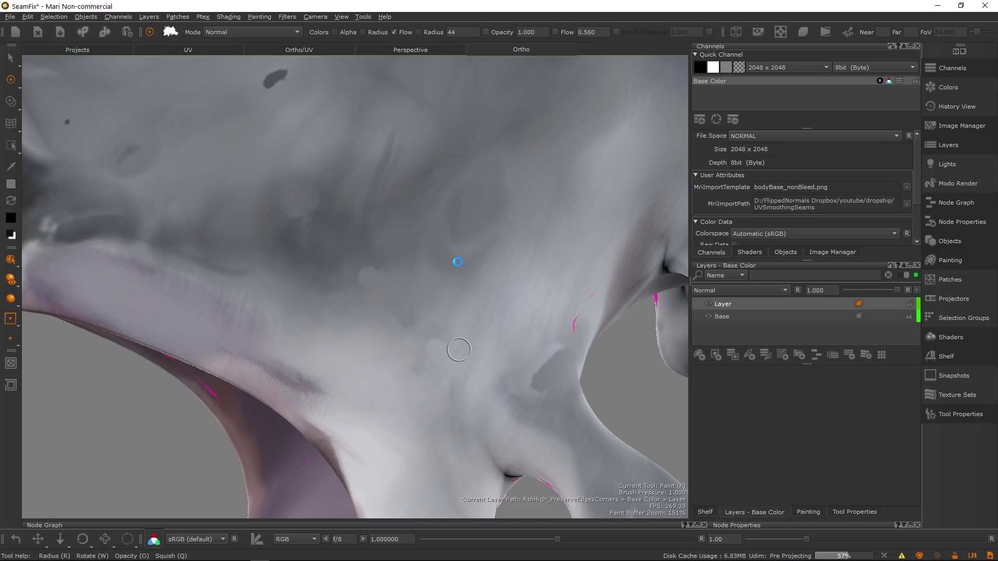
Check the painted-out seams on the fish and export the Base Color channel flattened.
{"action": "scroll", "coordinate": [459, 350], "scroll_direction": "down", "scroll_amount": 3}
{"action": "scroll", "coordinate": [330, 294], "scroll_direction": "up", "scroll_amount": 2}
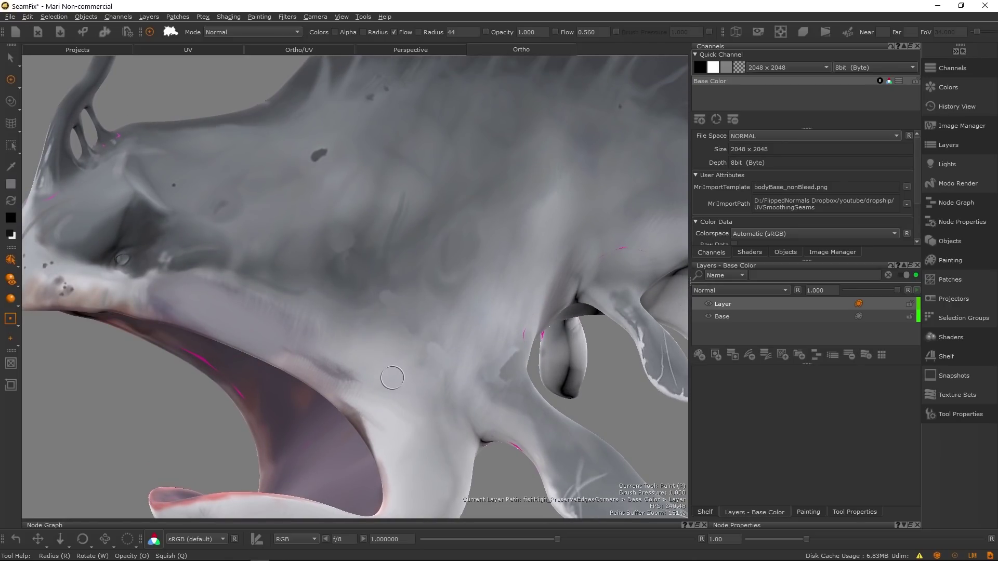
{"action": "middle_click_drag", "start_coordinate": [514, 343], "coordinate": [468, 347]}
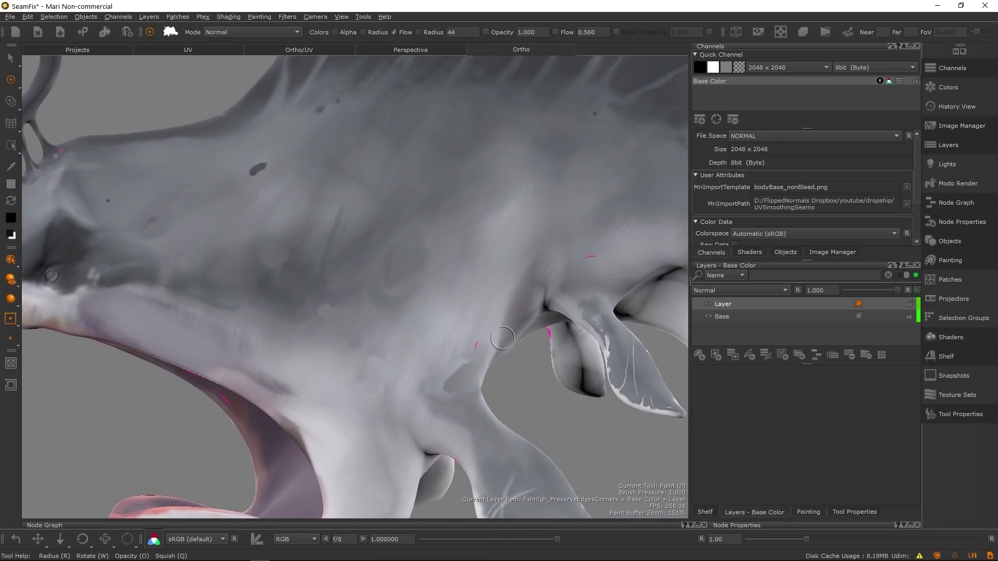
{"action": "middle_click_drag", "start_coordinate": [517, 325], "coordinate": [401, 318]}
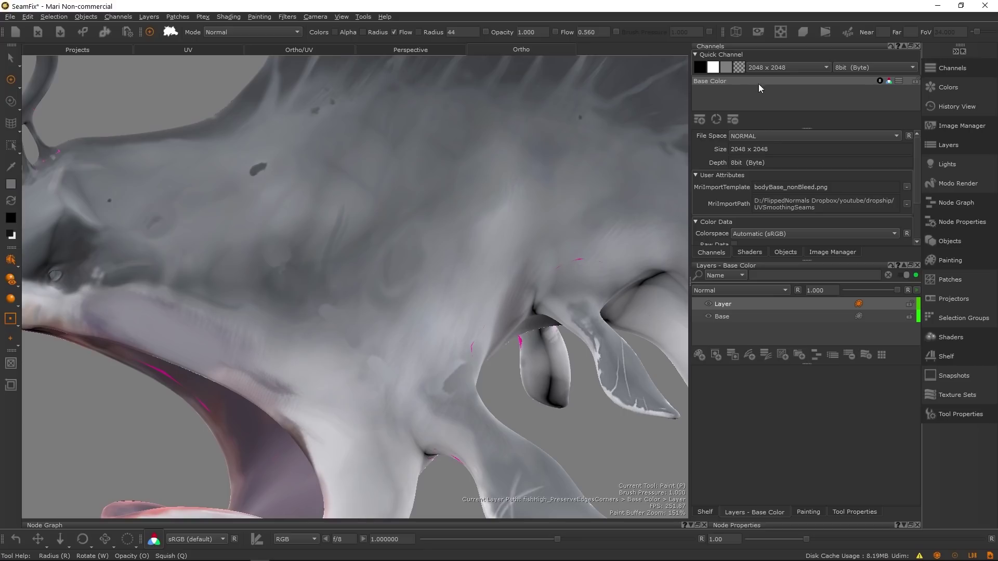
{"action": "right_click", "coordinate": [742, 80]}
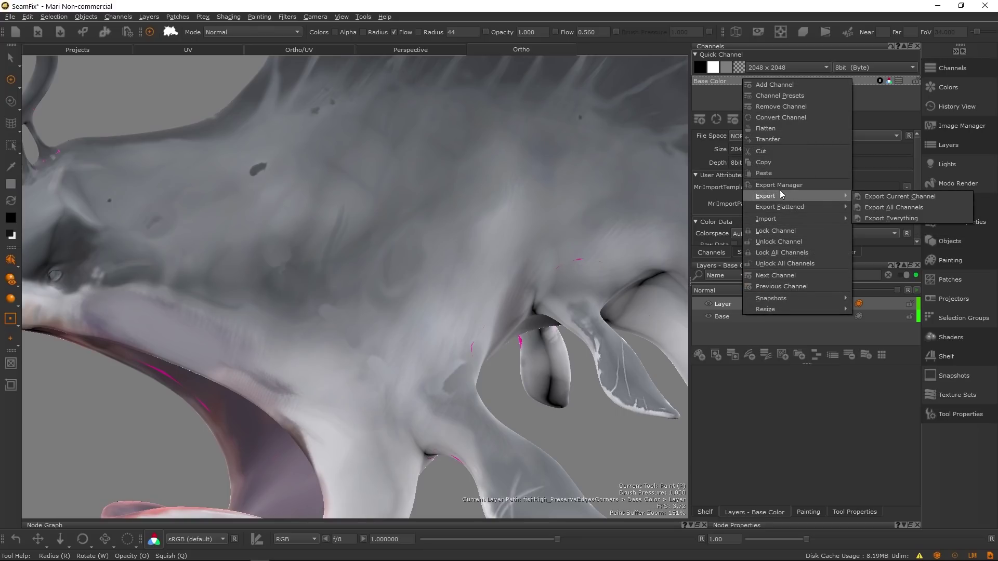
{"action": "mouse_move", "coordinate": [758, 210]}
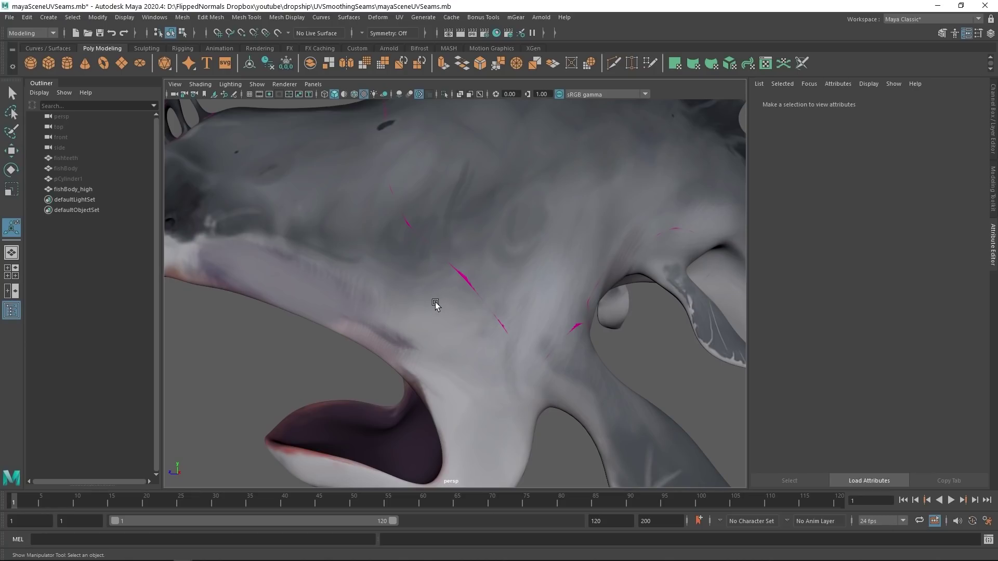
Switch to Maya and set the image of fishBody_high's color texture to Base Color.1001.png, leaving the mesh deselected.
{"action": "left_click", "coordinate": [446, 279]}
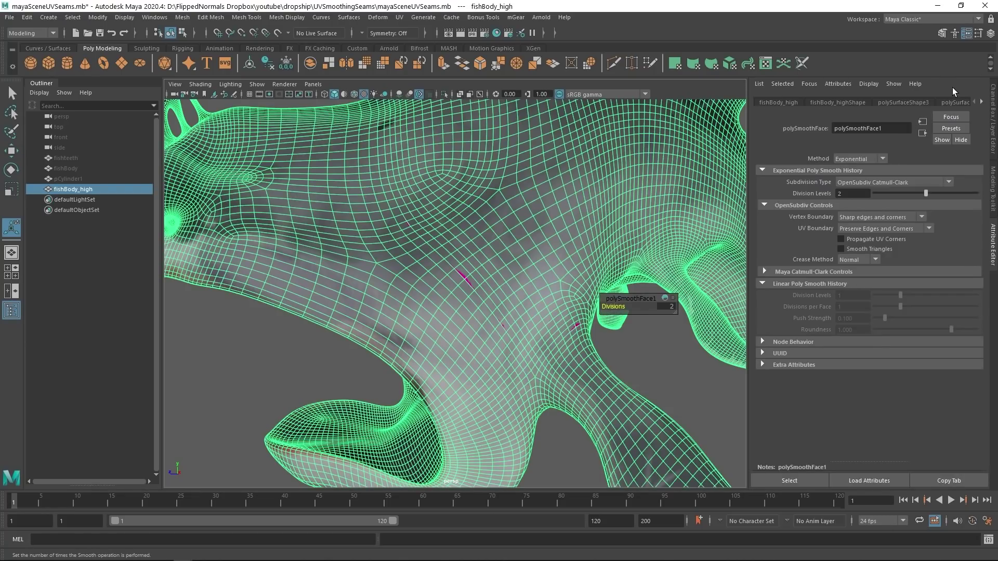
{"action": "key", "text": "alt+shift+d"}
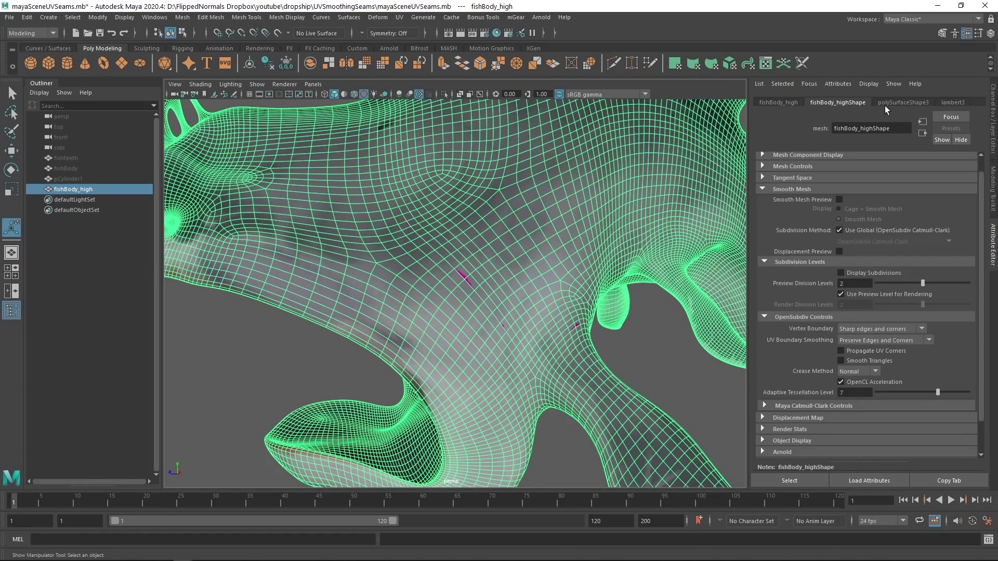
{"action": "left_click", "coordinate": [954, 102]}
{"action": "left_click", "coordinate": [971, 220]}
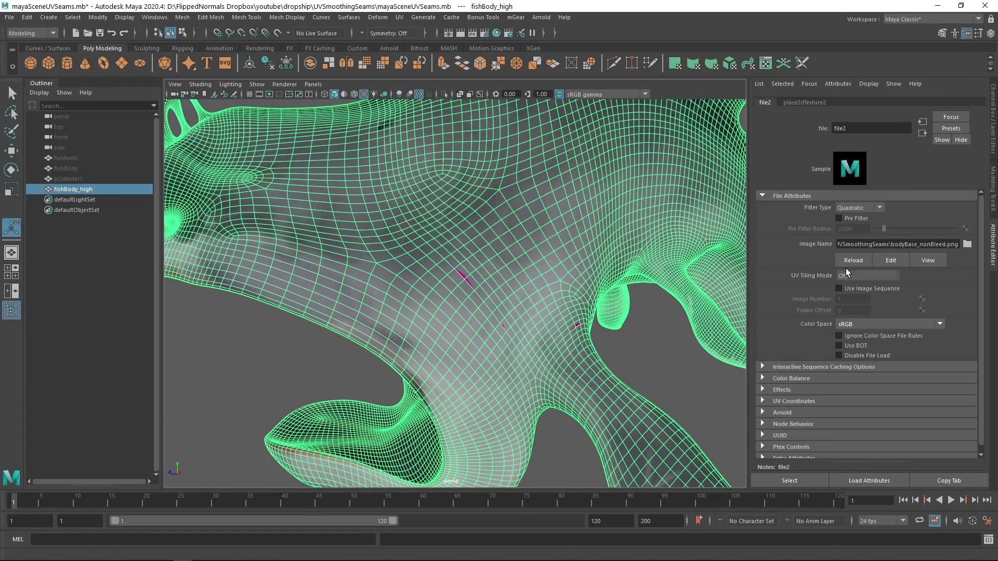
{"action": "left_click", "coordinate": [967, 244]}
{"action": "left_click", "coordinate": [507, 287]}
{"action": "double_click", "coordinate": [507, 287]}
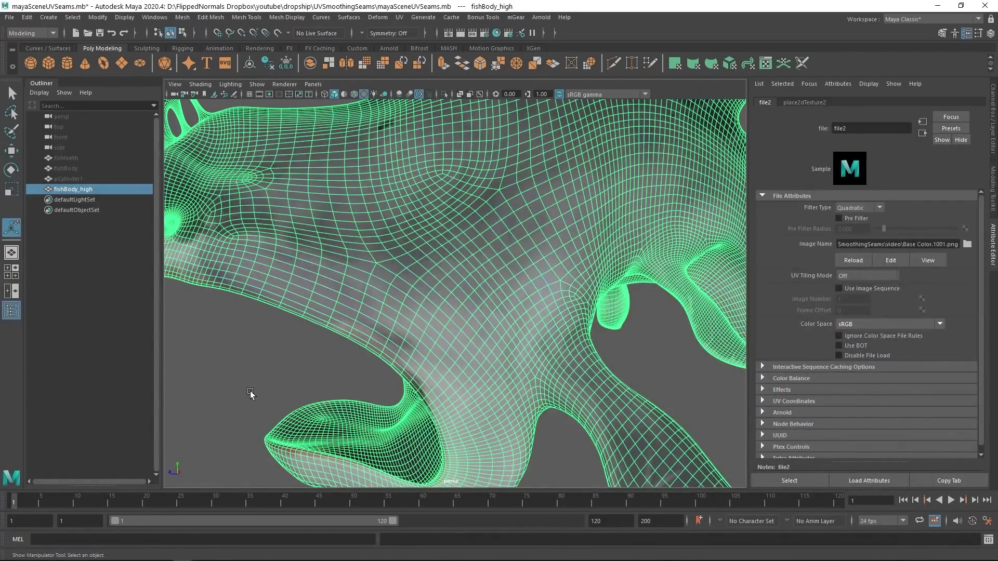
{"action": "left_click", "coordinate": [251, 393]}
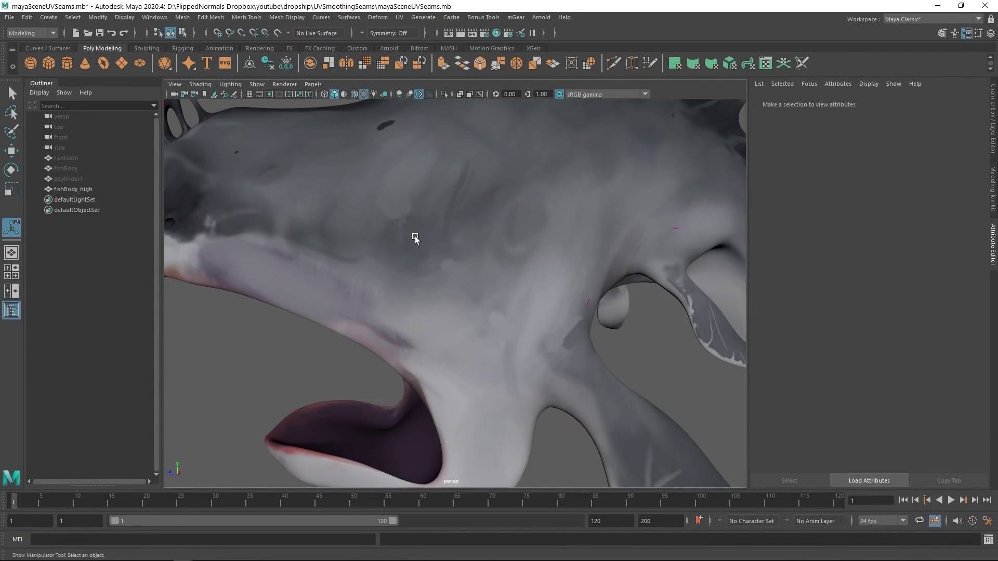
{"action": "scroll", "coordinate": [494, 298], "scroll_direction": "down", "scroll_amount": 4}
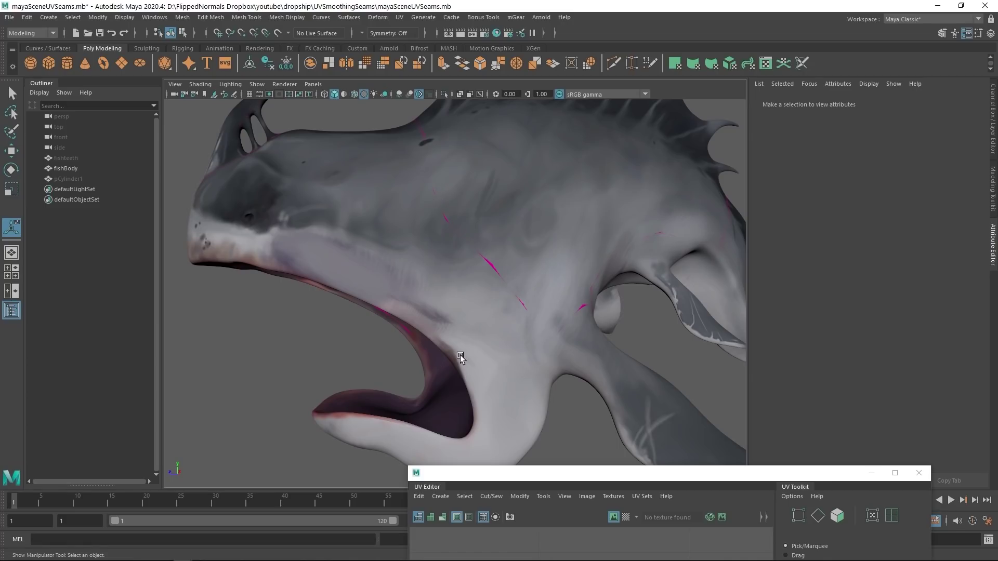
Show fishBody's UVs in the UV Editor and examine the shell border against the magenta with smooth preview off.
{"action": "left_click_drag", "start_coordinate": [505, 474], "coordinate": [515, 70]}
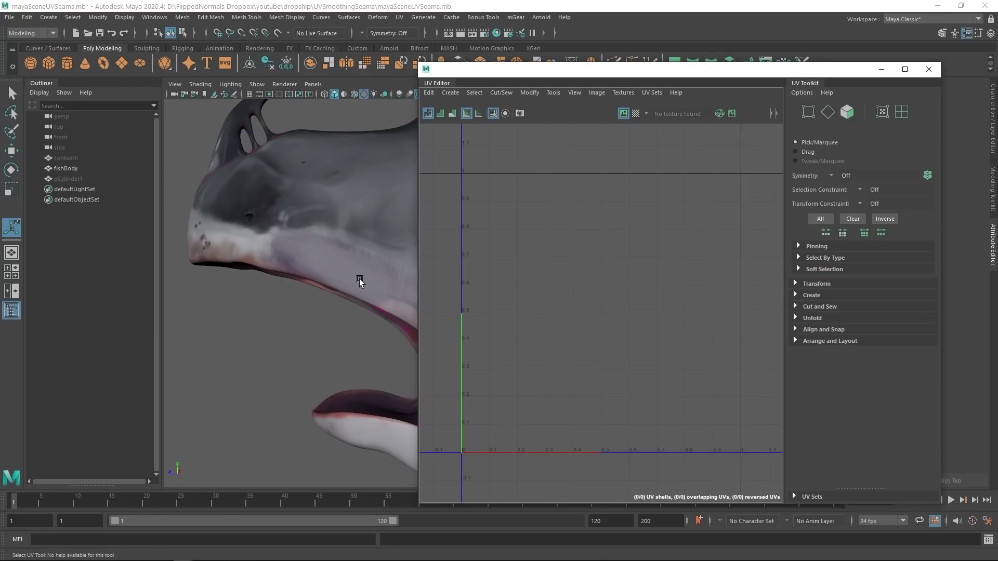
{"action": "left_click", "coordinate": [359, 281]}
{"action": "scroll", "coordinate": [664, 265], "scroll_direction": "up", "scroll_amount": 10}
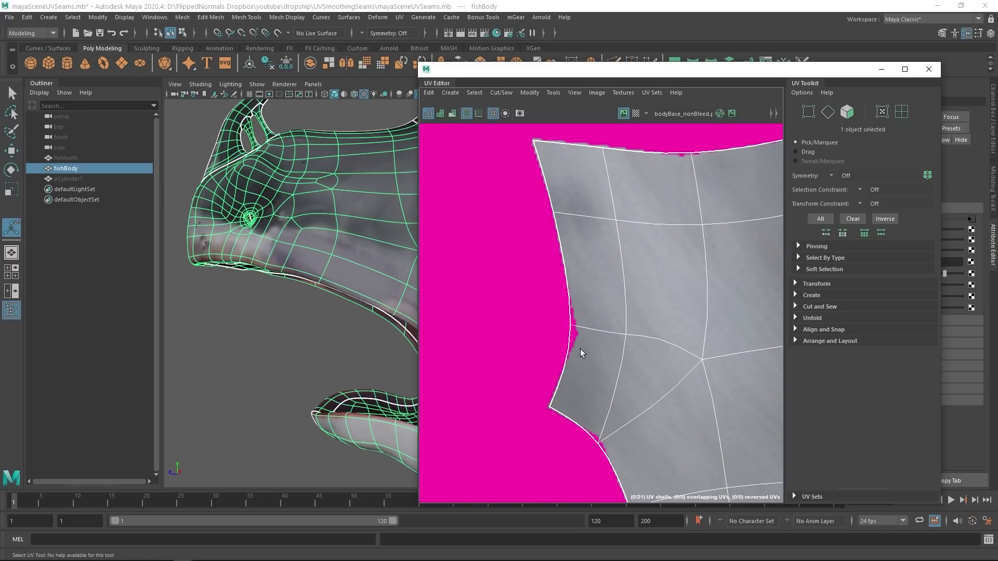
{"action": "key", "text": "1"}
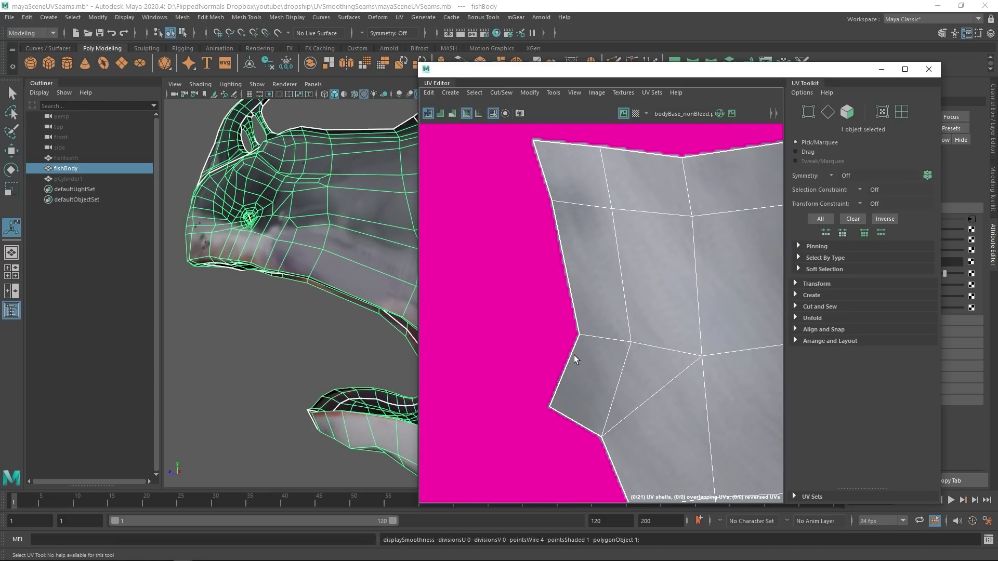
{"action": "scroll", "coordinate": [546, 200], "scroll_direction": "up", "scroll_amount": 5}
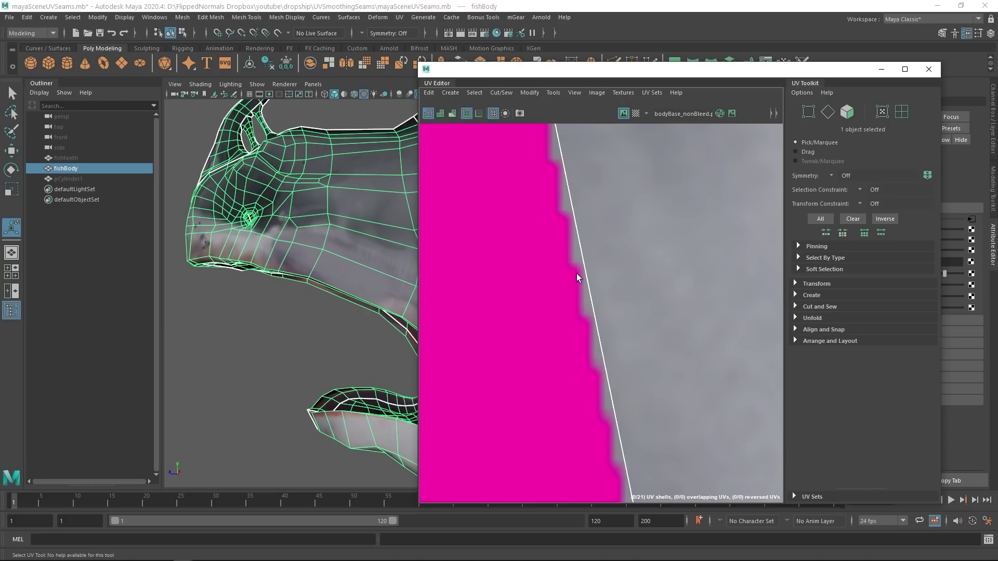
Switch fishBody between smoothed and unsmoothed display and compare how its UV shell border meets the magenta background.
{"action": "scroll", "coordinate": [577, 271], "scroll_direction": "down", "scroll_amount": 6}
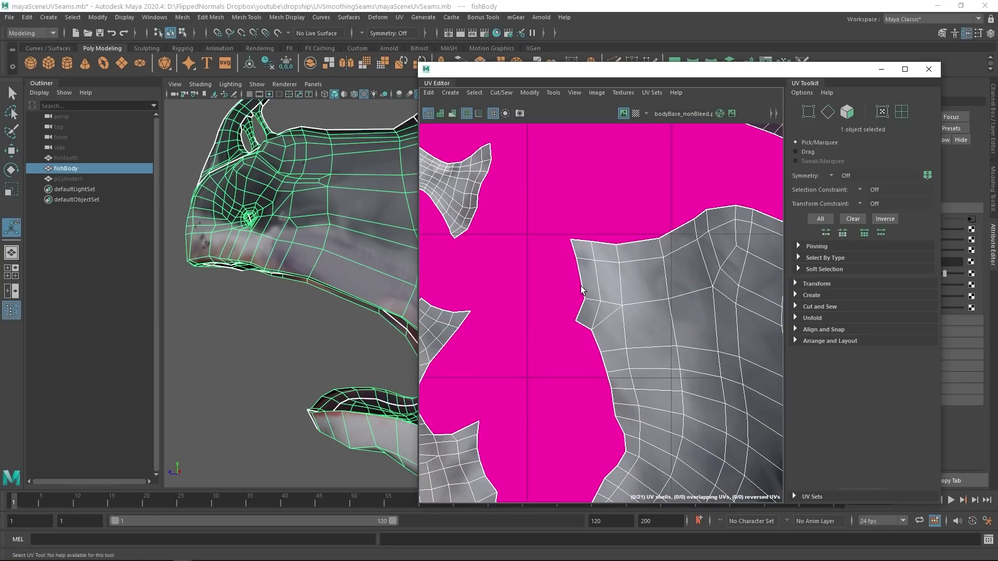
{"action": "scroll", "coordinate": [580, 281], "scroll_direction": "up", "scroll_amount": 2}
{"action": "key", "text": "3"}
{"action": "scroll", "coordinate": [585, 304], "scroll_direction": "up", "scroll_amount": 3}
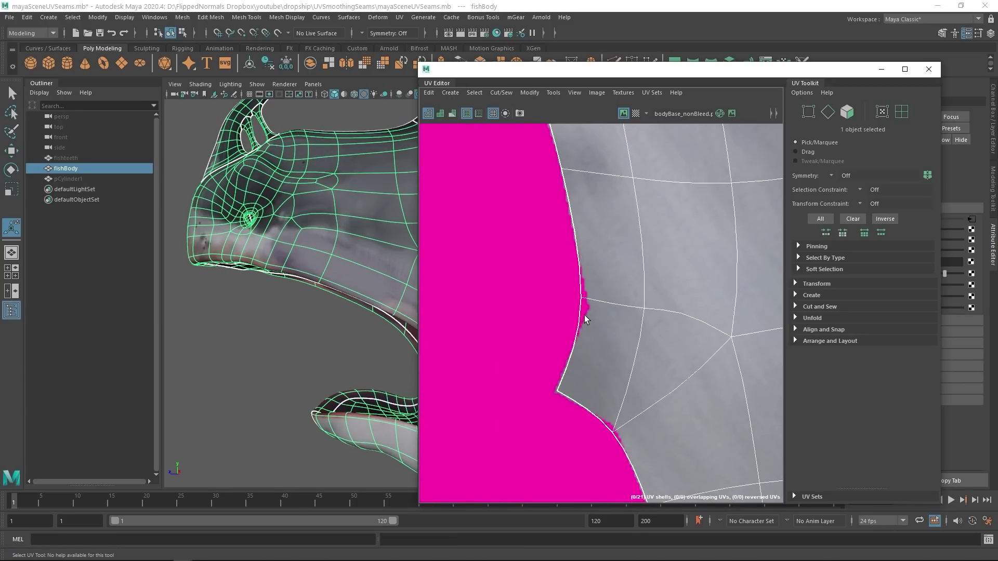
{"action": "key", "text": "1"}
{"action": "key", "text": "3"}
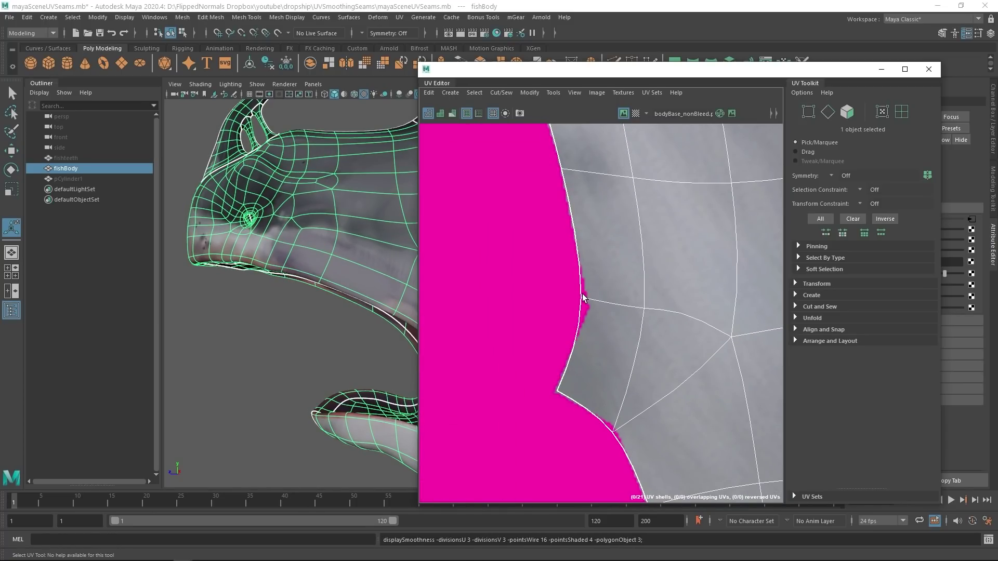
{"action": "scroll", "coordinate": [583, 297], "scroll_direction": "down", "scroll_amount": 1}
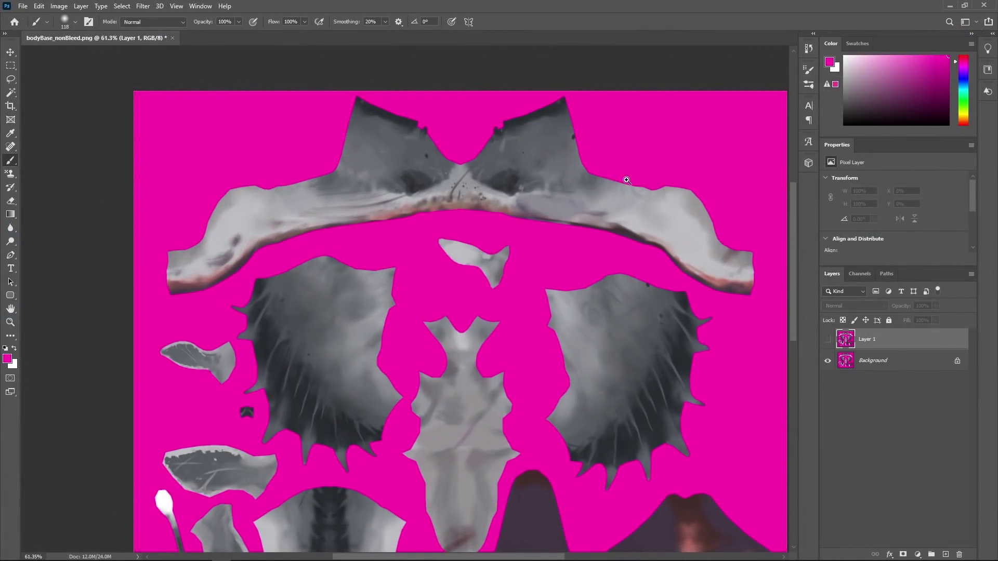
Switch to Photoshop and toggle Layer 1's visibility in bodyBase_nonBleed.png to compare the UV shell edges around the jaw.
{"action": "scroll", "coordinate": [626, 180], "scroll_direction": "up", "scroll_amount": 5, "text": "alt"}
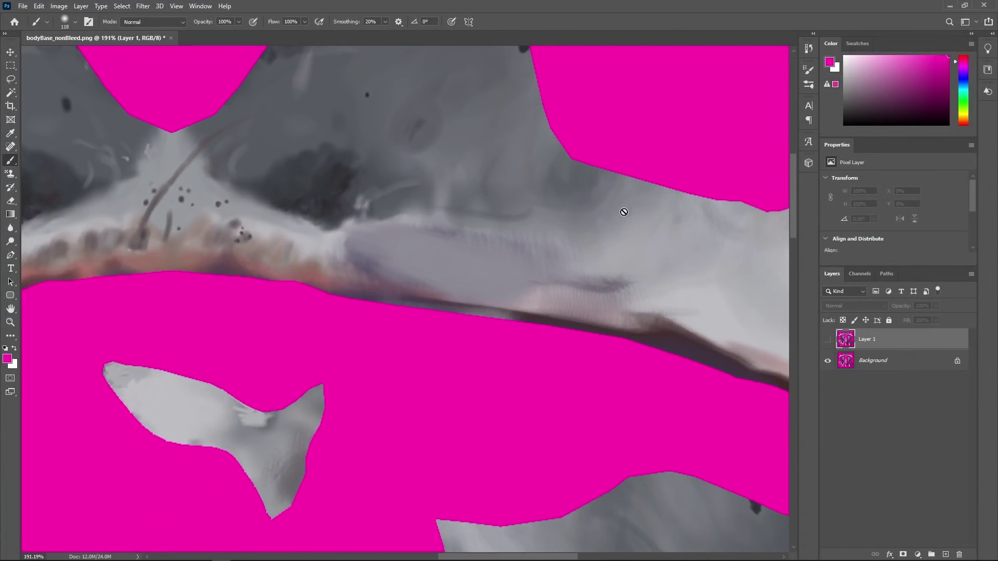
{"action": "left_click", "coordinate": [826, 338]}
{"action": "left_click", "coordinate": [827, 339]}
{"action": "left_click", "coordinate": [826, 339]}
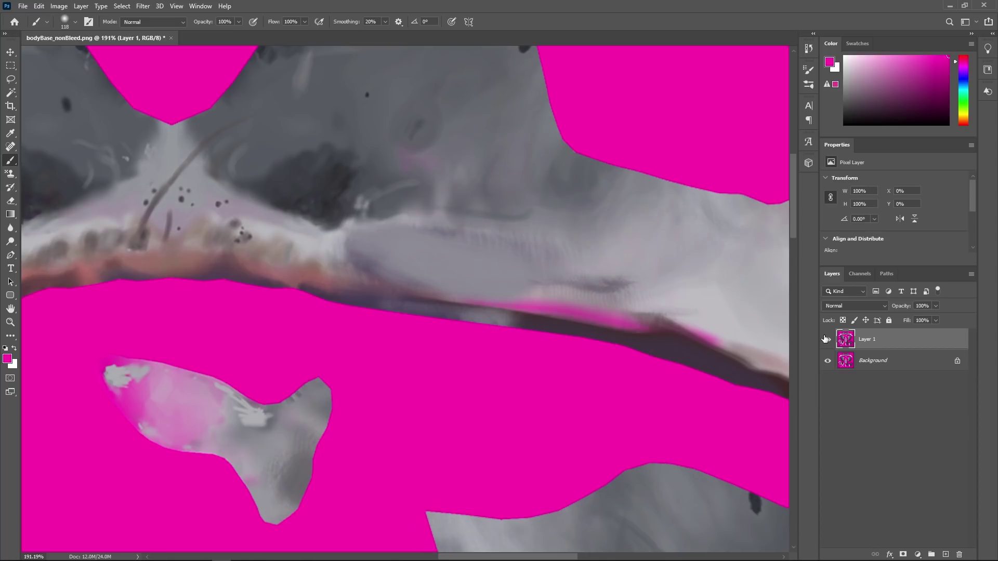
Compare Layer 1 with the Background close up along the lower jaw edge by showing and hiding Layer 1.
{"action": "left_click", "coordinate": [365, 313]}
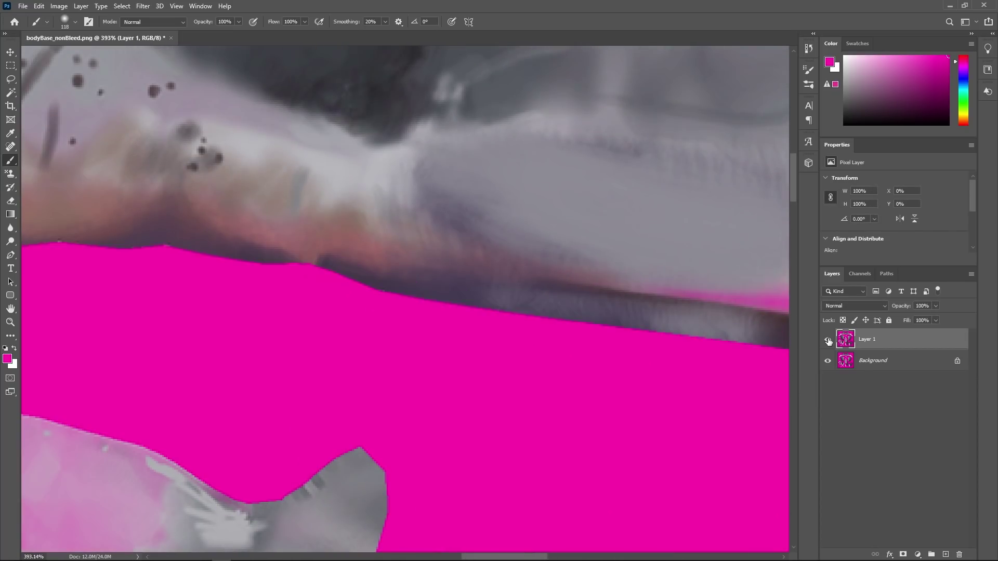
{"action": "left_click", "coordinate": [828, 341]}
{"action": "left_click", "coordinate": [828, 340]}
{"action": "left_click", "coordinate": [828, 340]}
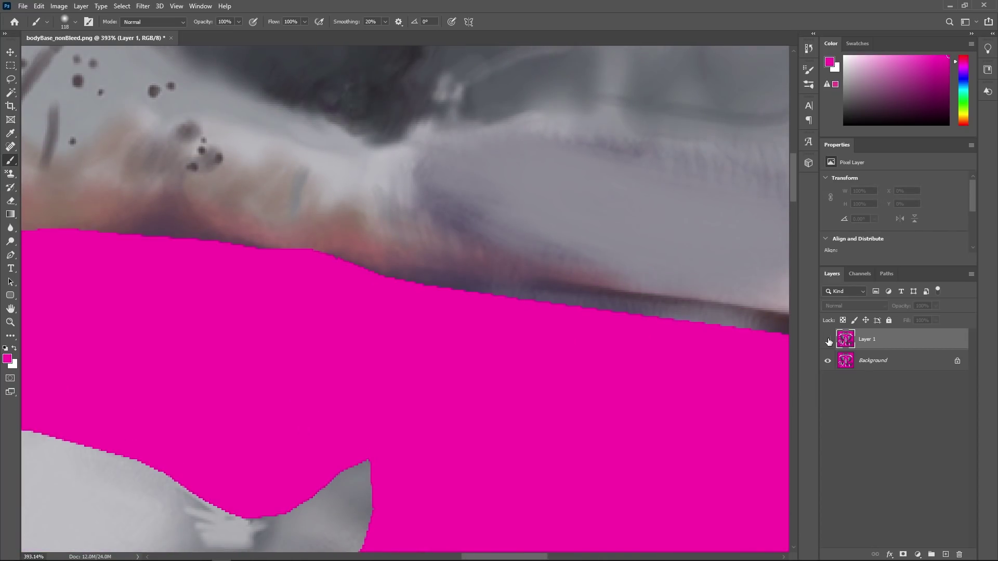
{"action": "left_click", "coordinate": [828, 341]}
{"action": "left_click", "coordinate": [828, 340]}
{"action": "left_click", "coordinate": [828, 341]}
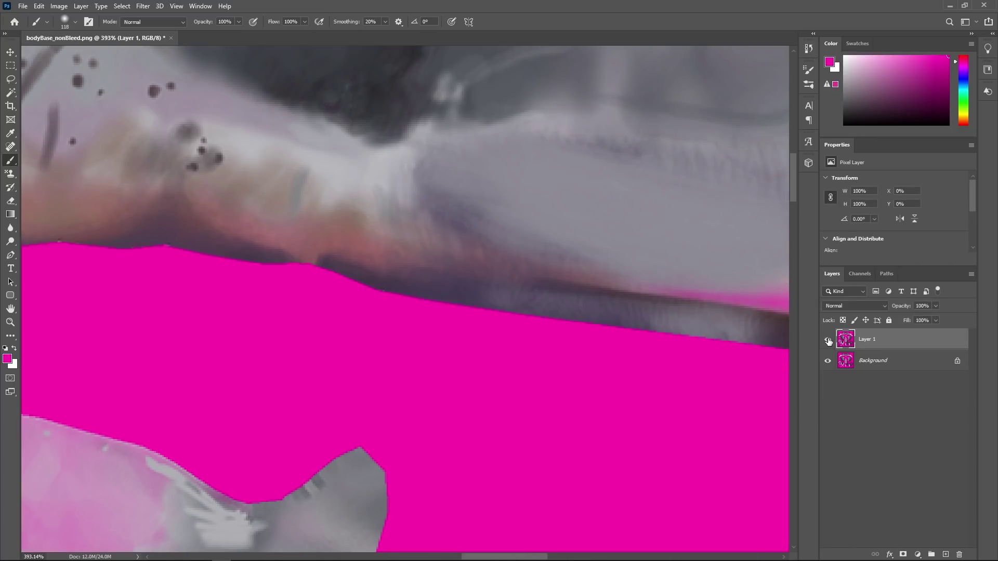
Compare the two texture layers across the whole head shell by hiding and showing Layer 1.
{"action": "scroll", "coordinate": [551, 306], "scroll_direction": "down", "scroll_amount": 7, "text": "alt"}
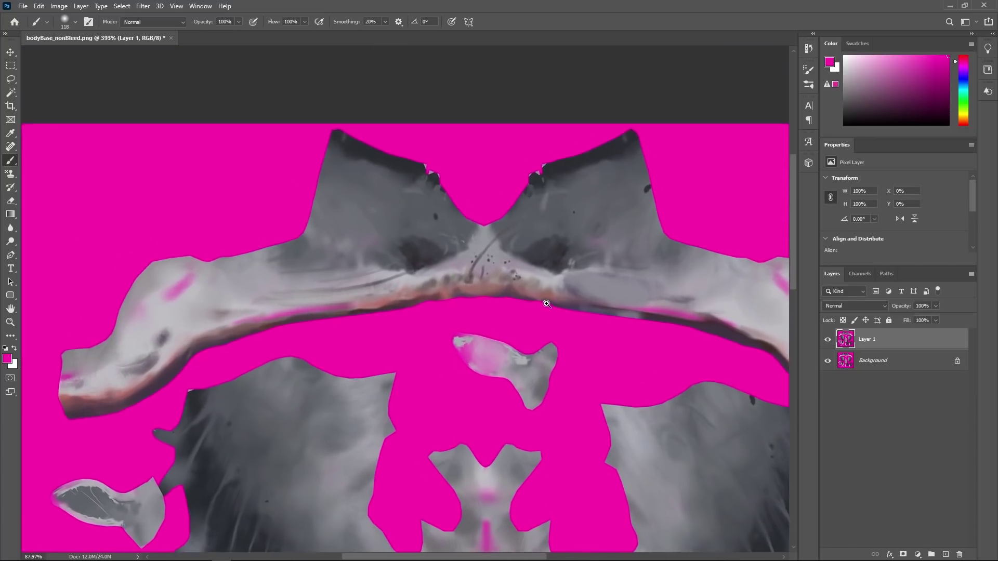
{"action": "left_click_drag", "start_coordinate": [572, 293], "coordinate": [665, 313]}
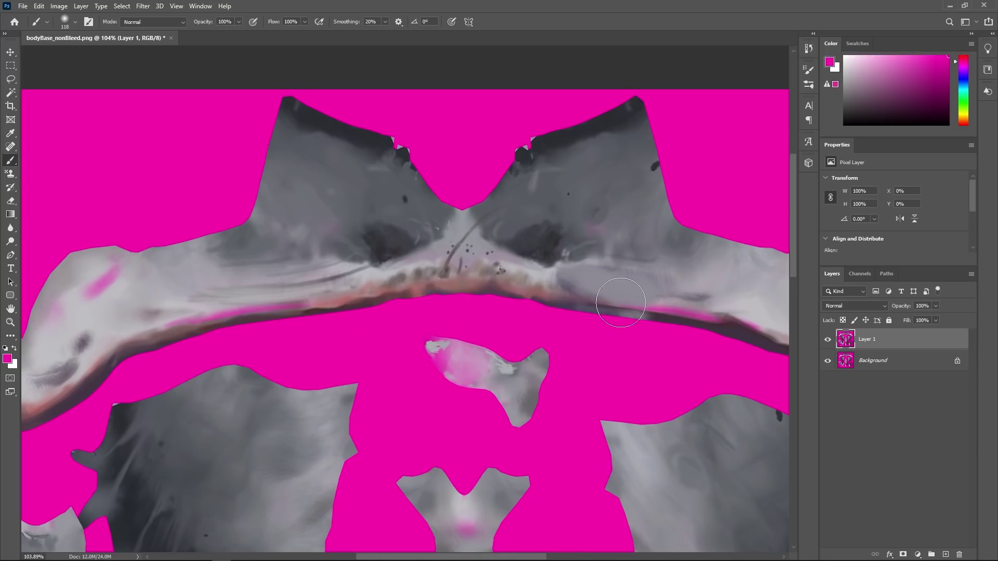
{"action": "left_click", "coordinate": [828, 339]}
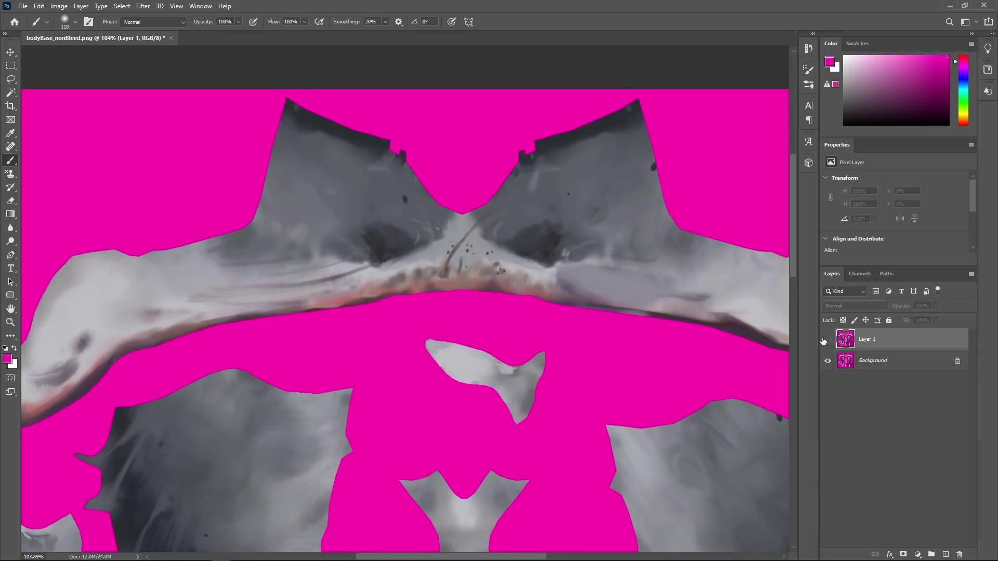
{"action": "left_click", "coordinate": [827, 339]}
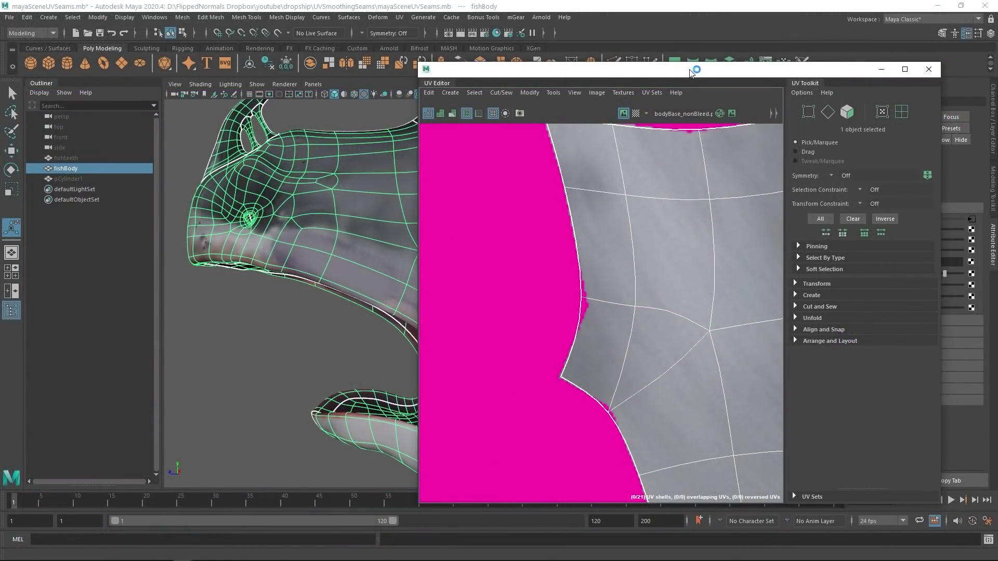
Switch to Maya, load bodyBaseBleed.png as fishBody's color texture, and check the UV shell borders and the fish surface.
{"action": "left_click_drag", "start_coordinate": [691, 72], "coordinate": [616, 121]}
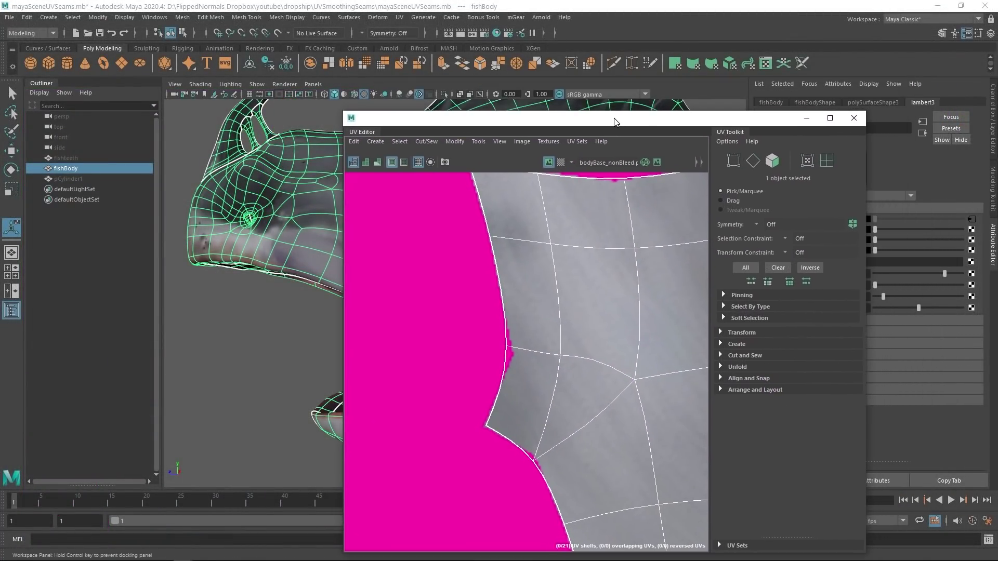
{"action": "left_click", "coordinate": [970, 219]}
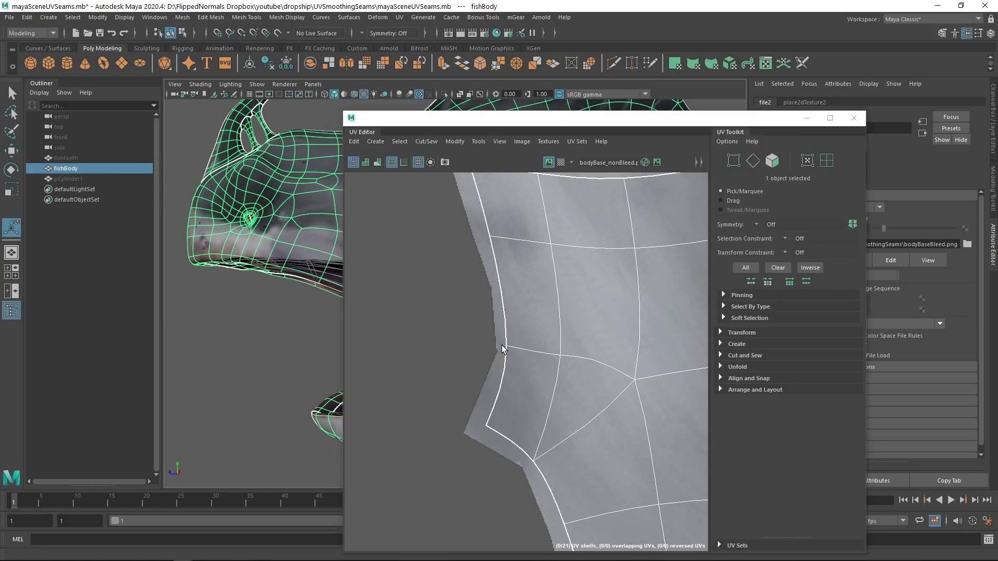
{"action": "scroll", "coordinate": [421, 225], "scroll_direction": "down", "scroll_amount": 2}
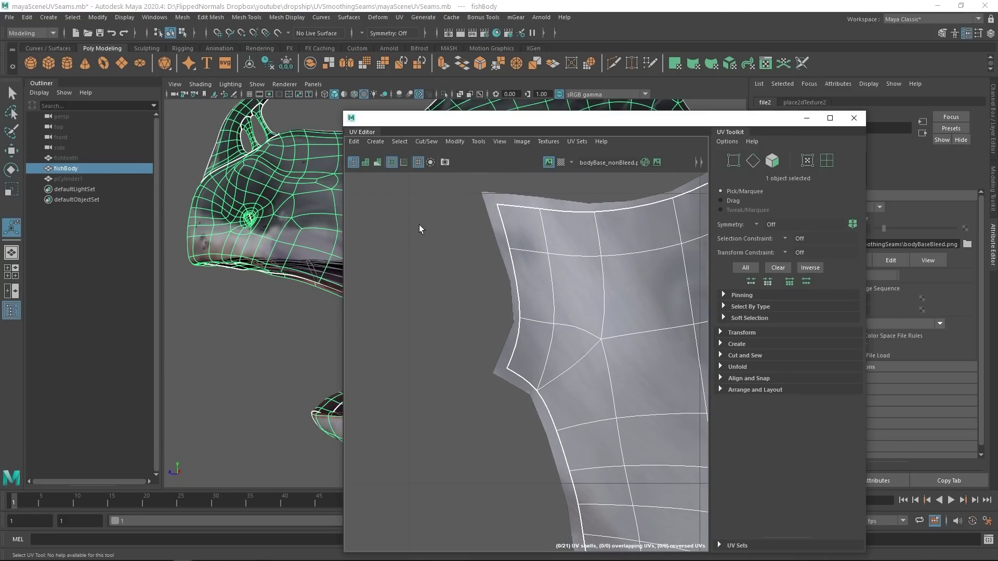
{"action": "middle_click_drag", "start_coordinate": [421, 225], "coordinate": [568, 379], "text": "alt"}
{"action": "scroll", "coordinate": [497, 349], "scroll_direction": "up", "scroll_amount": 2}
{"action": "scroll", "coordinate": [496, 349], "scroll_direction": "down", "scroll_amount": 3}
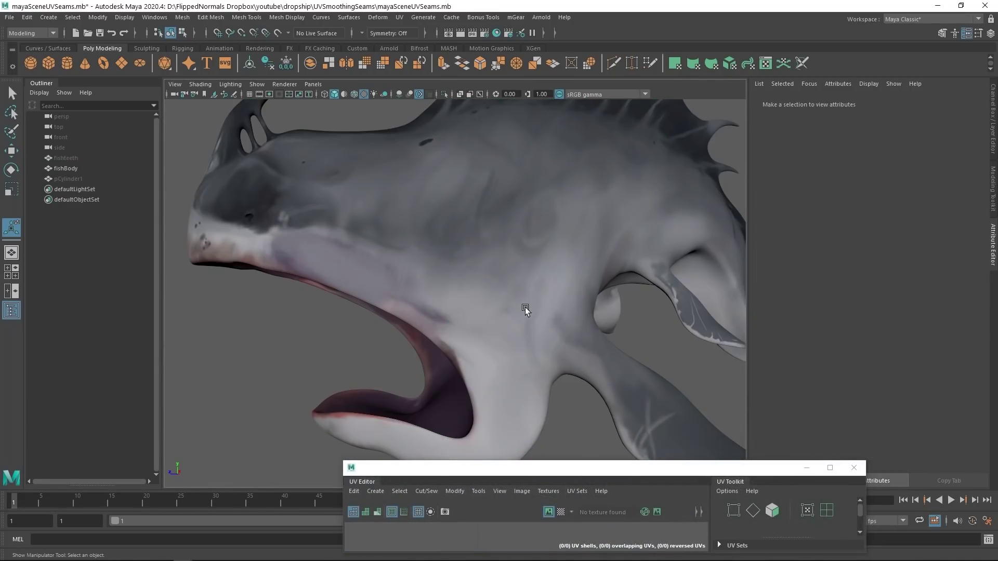
{"action": "left_click", "coordinate": [461, 288]}
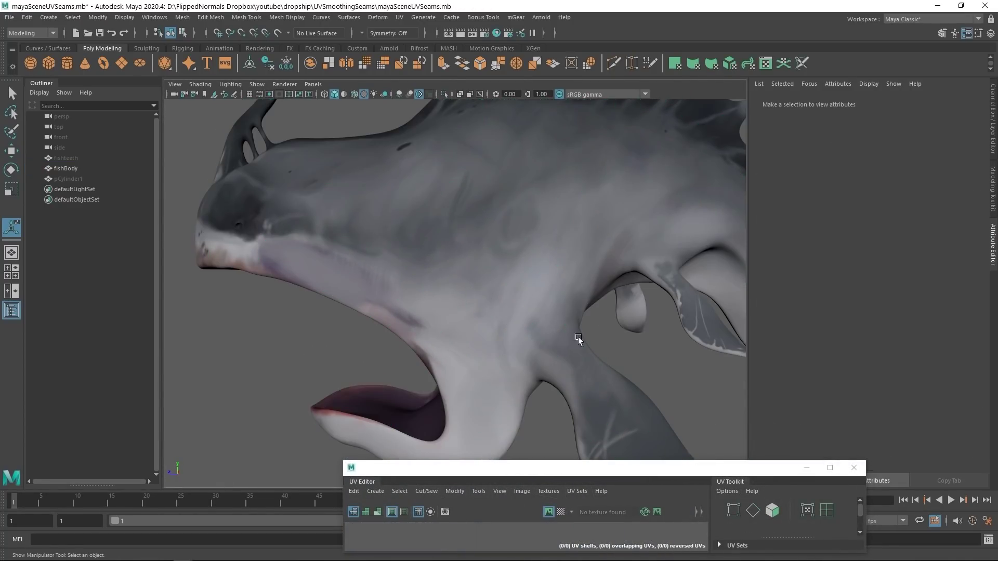
Inspect fishBody's textured surface along its UV border edges around the head, jaw and fin, with and without the wireframe.
{"action": "left_click", "coordinate": [519, 309]}
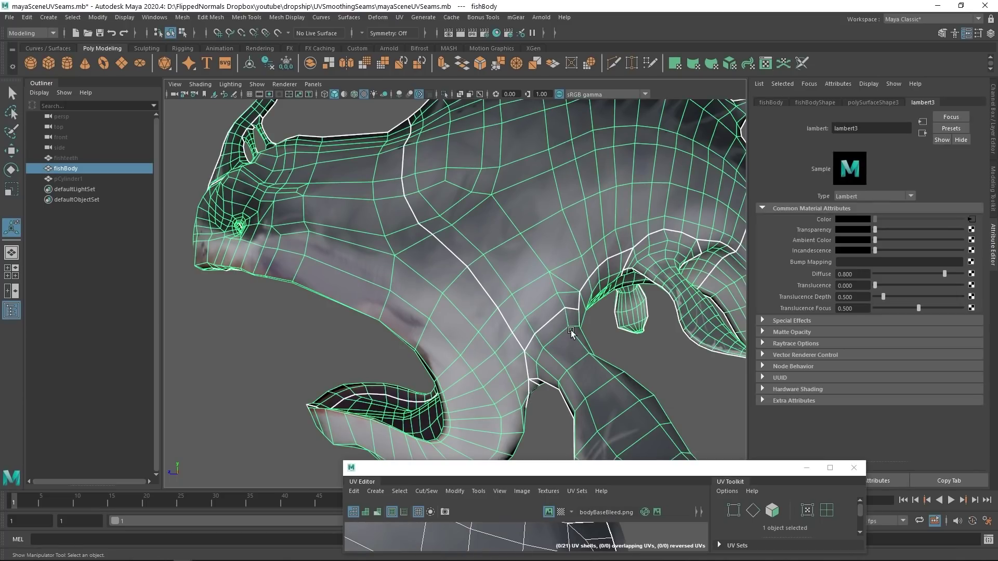
{"action": "left_click", "coordinate": [639, 343]}
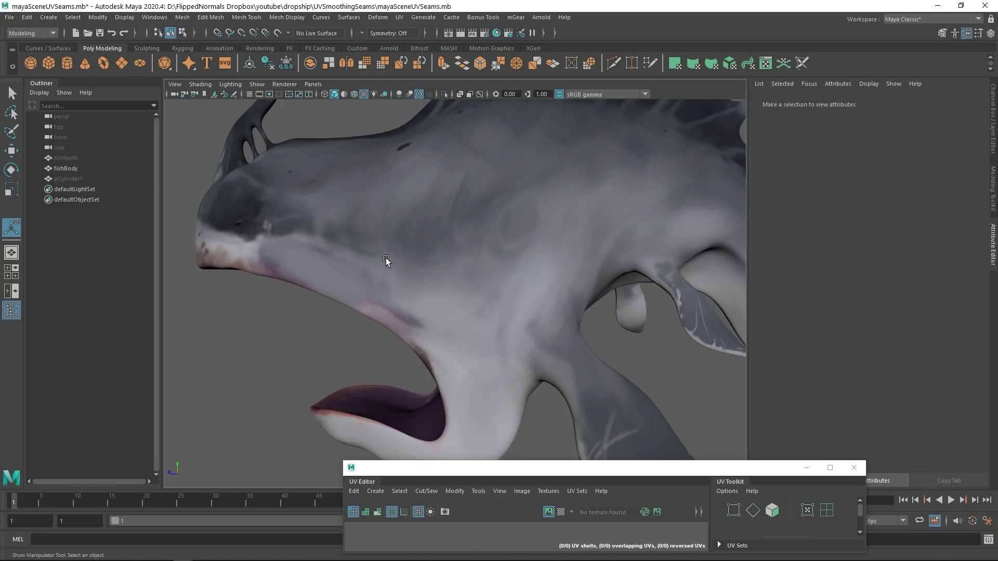
{"action": "scroll", "coordinate": [419, 247], "scroll_direction": "up", "scroll_amount": 3}
{"action": "scroll", "coordinate": [447, 239], "scroll_direction": "down", "scroll_amount": 1}
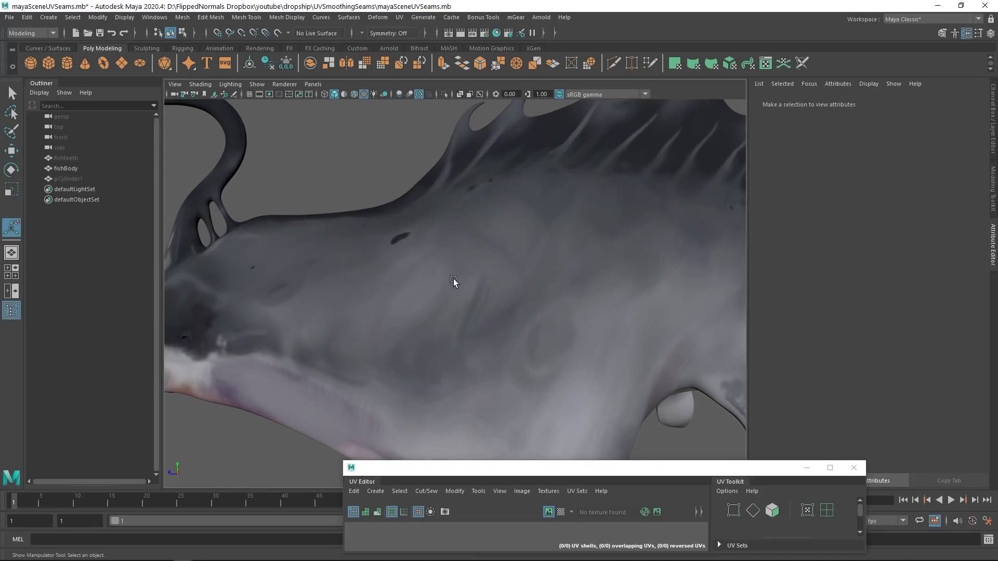
{"action": "mouse_move", "coordinate": [453, 281]}
{"action": "left_mouse_down", "text": "alt"}
{"action": "mouse_move", "coordinate": [457, 330]}
{"action": "mouse_move", "coordinate": [439, 223]}
{"action": "mouse_move", "coordinate": [441, 267]}
{"action": "mouse_move", "coordinate": [457, 283]}
{"action": "left_mouse_up", "text": "alt"}
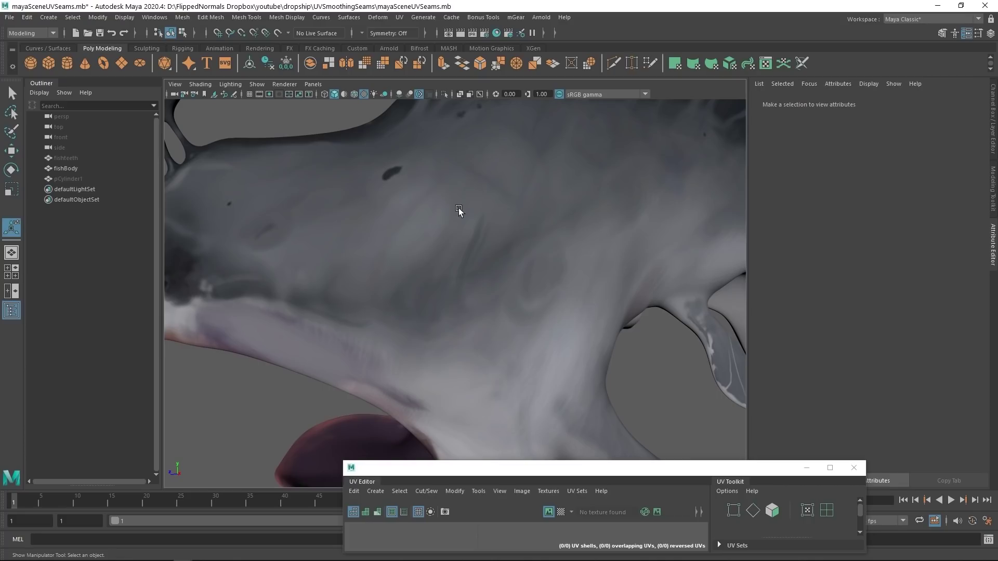
{"action": "scroll", "coordinate": [445, 279], "scroll_direction": "down", "scroll_amount": 2}
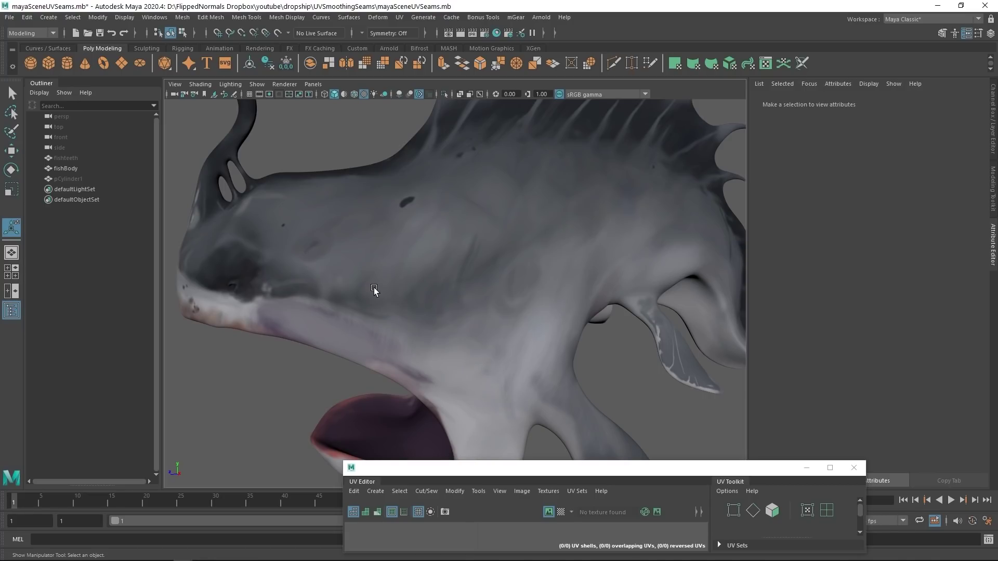
{"action": "left_click_drag", "start_coordinate": [398, 283], "coordinate": [405, 282], "text": "alt"}
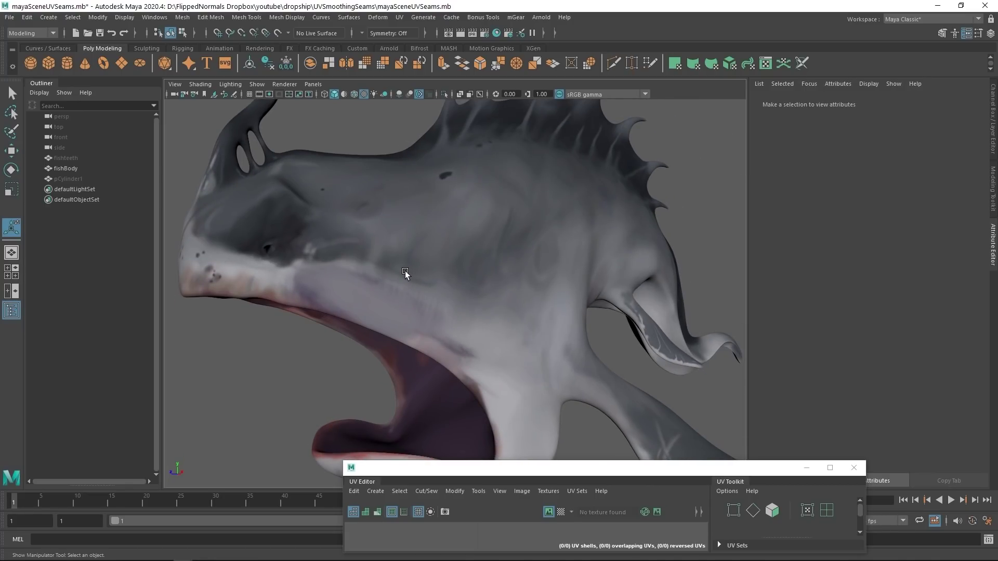
{"action": "scroll", "coordinate": [475, 277], "scroll_direction": "down", "scroll_amount": 2}
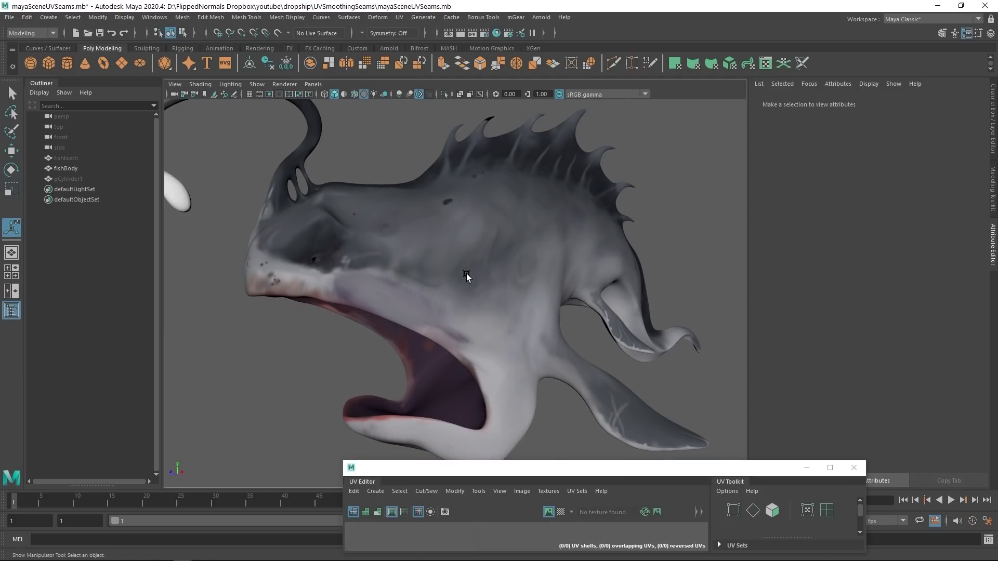
Enlarge the UV Editor, compare fishBody's UV shell borders with smooth preview off and on, and move the editor clear of the model.
{"action": "left_click", "coordinate": [466, 277]}
{"action": "left_click", "coordinate": [653, 247]}
{"action": "left_click_drag", "start_coordinate": [466, 475], "coordinate": [616, 192]}
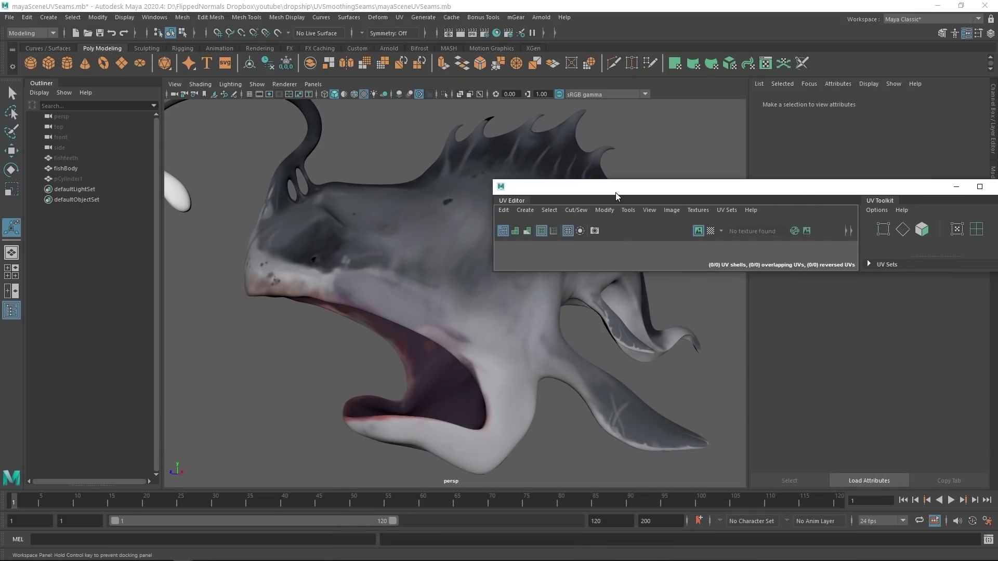
{"action": "left_click_drag", "start_coordinate": [606, 274], "coordinate": [604, 470]}
{"action": "left_click", "coordinate": [458, 291]}
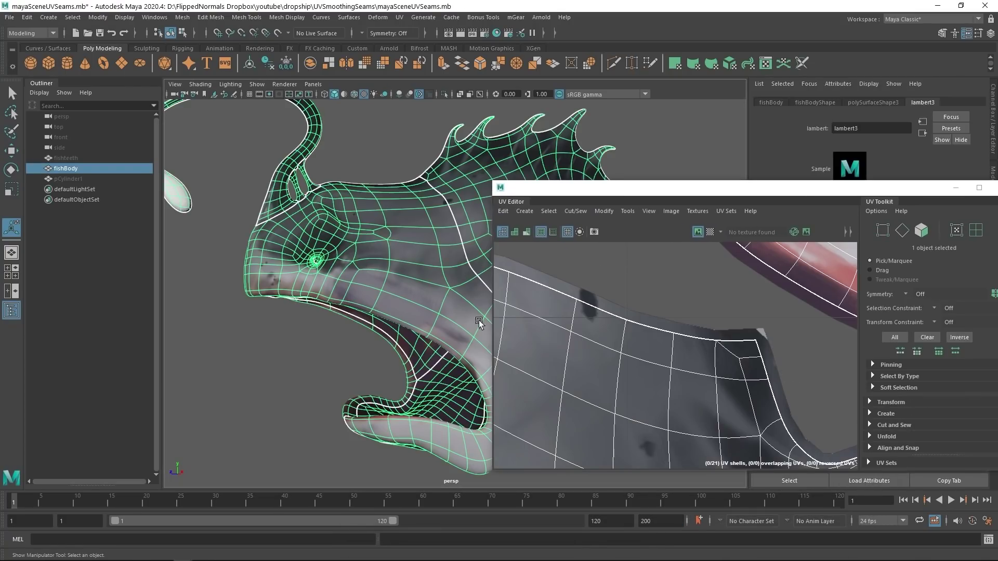
{"action": "key", "text": "3"}
{"action": "key", "text": "1"}
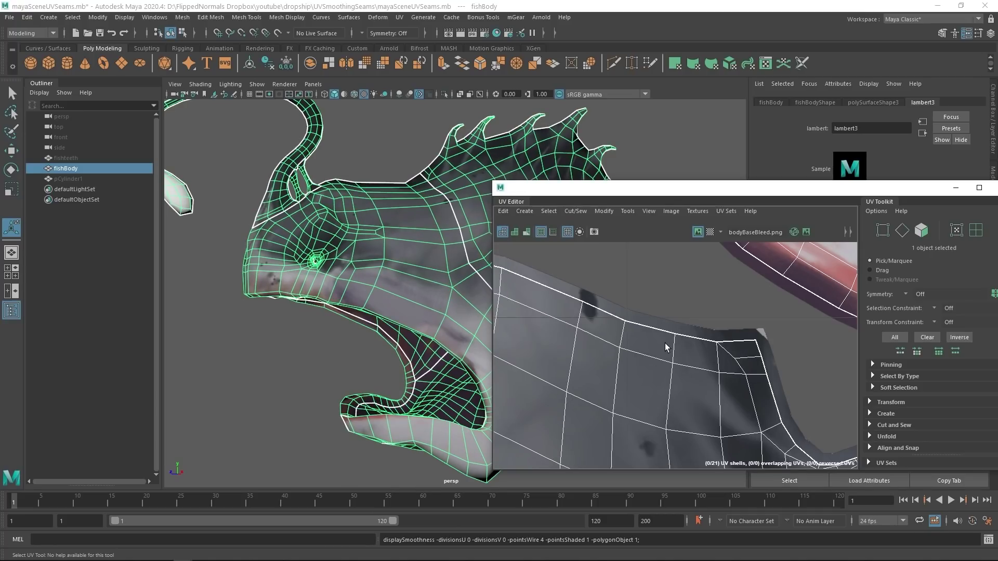
{"action": "key", "text": "3"}
{"action": "left_click_drag", "start_coordinate": [732, 191], "coordinate": [498, 490]}
{"action": "left_click", "coordinate": [676, 245]}
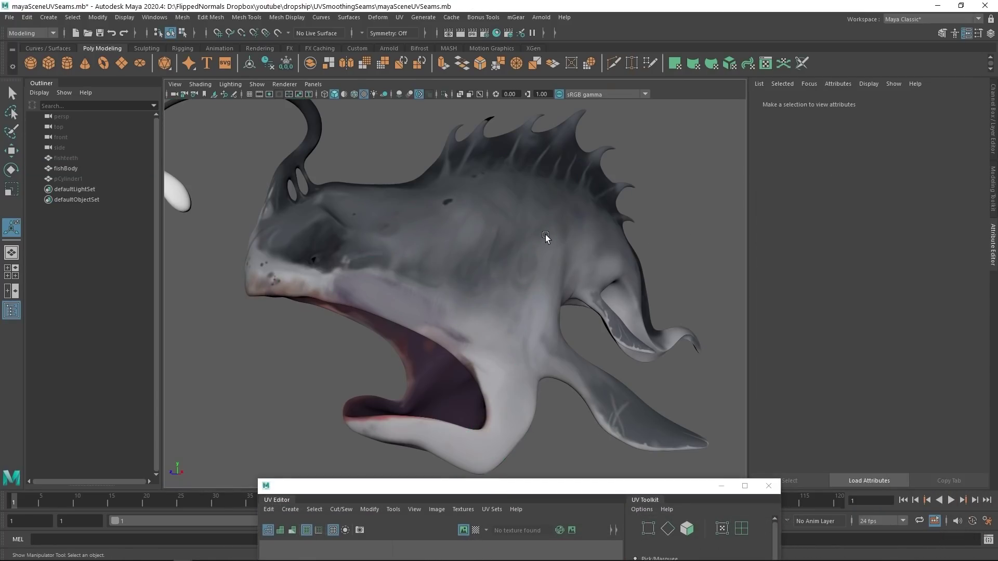
Set fishBodyShape's UV Boundary Smoothing to Preserve Edges and Corners in its OpenSubdiv controls.
{"action": "left_click", "coordinate": [544, 235]}
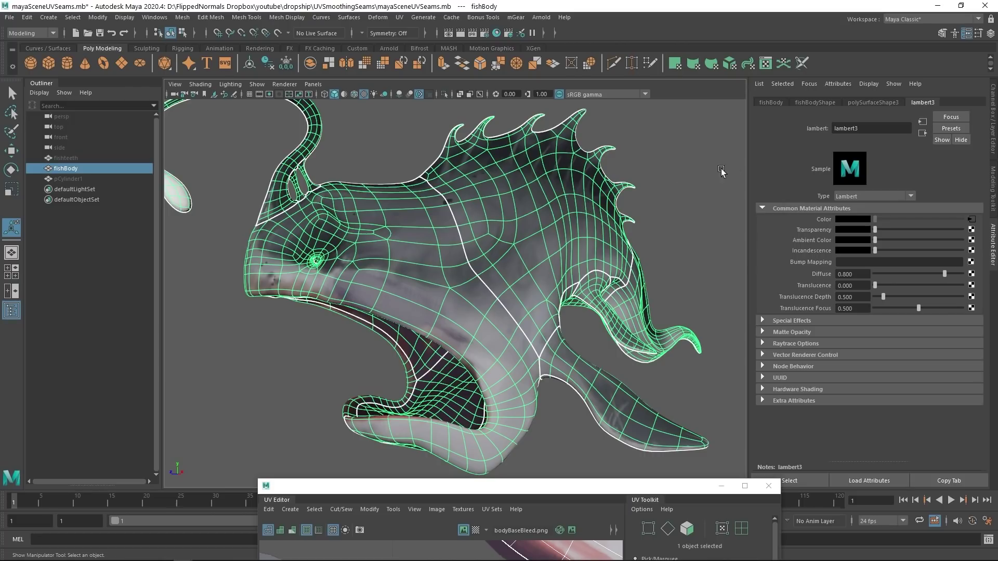
{"action": "left_click", "coordinate": [816, 103]}
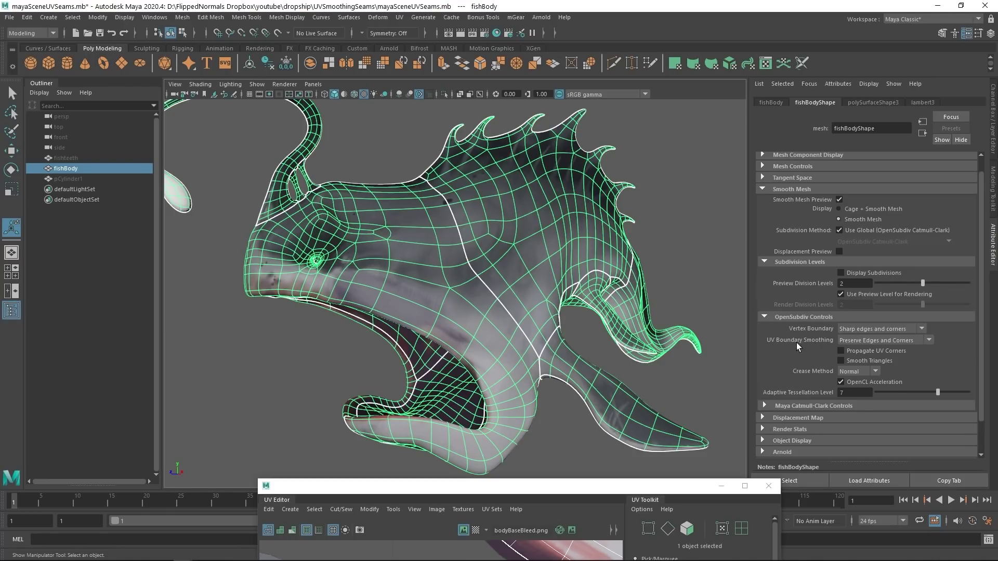
{"action": "left_click", "coordinate": [861, 341]}
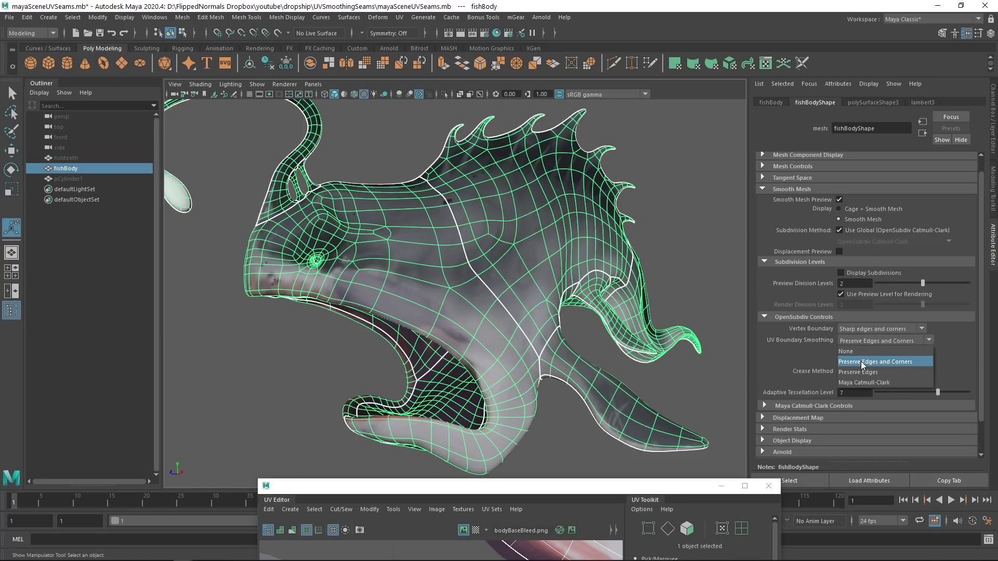
{"action": "left_click", "coordinate": [861, 361]}
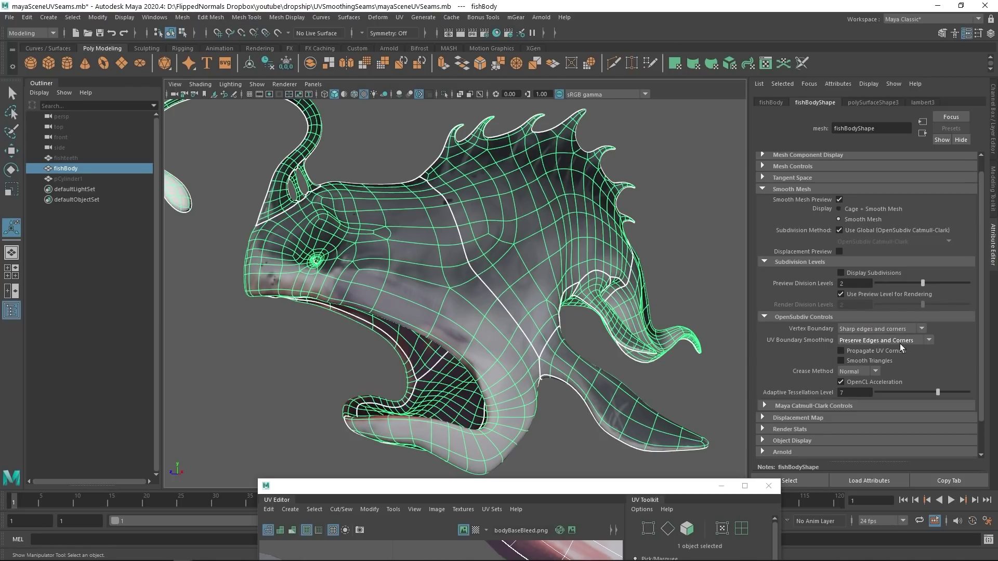
{"action": "left_click", "coordinate": [664, 180]}
Apply Smooth to the fishBody mesh with 2 division levels and check the textured surface along the UV borders.
{"action": "left_click", "coordinate": [532, 246]}
{"action": "right_click", "coordinate": [439, 246], "text": "shift"}
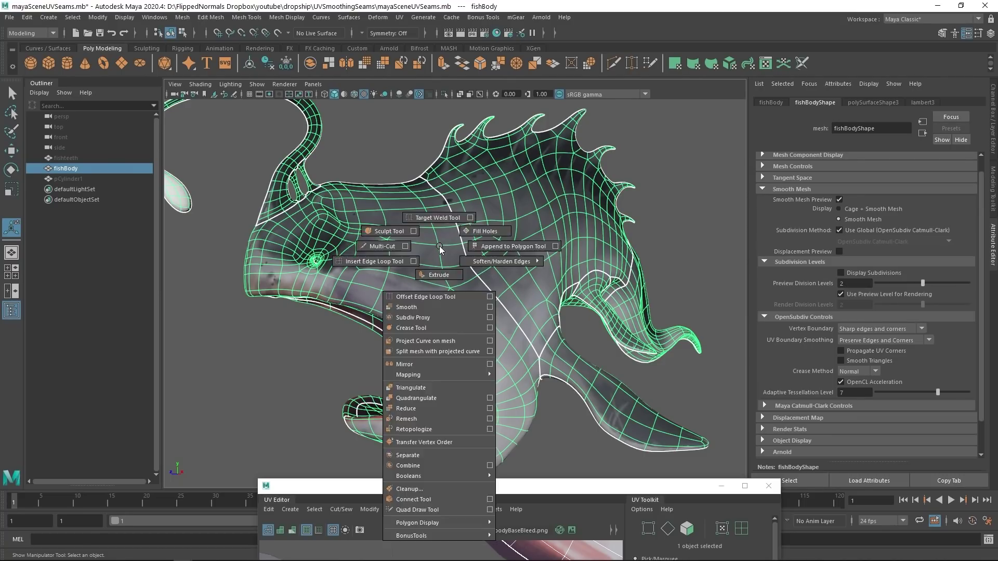
{"action": "left_click", "coordinate": [428, 308]}
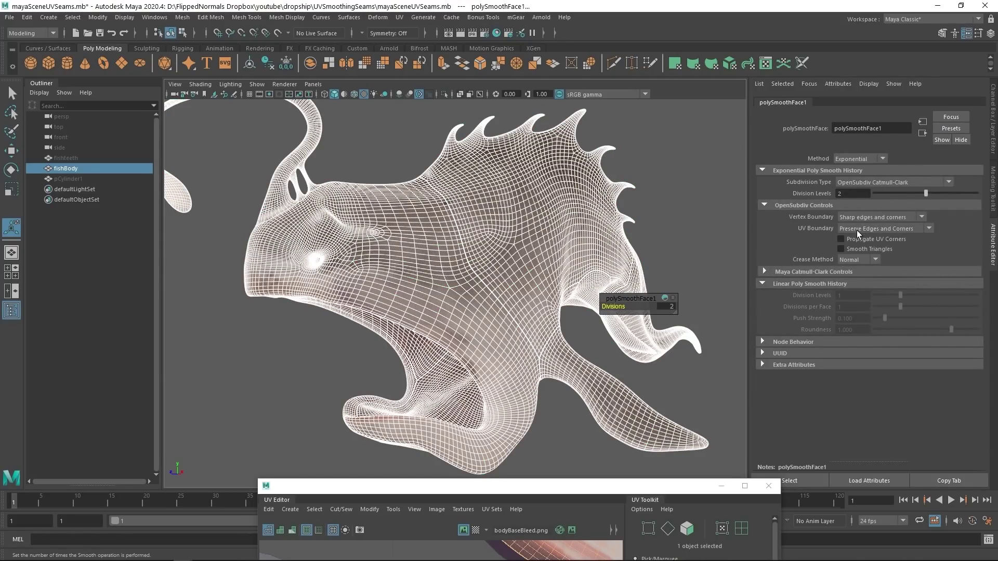
{"action": "left_click", "coordinate": [711, 204]}
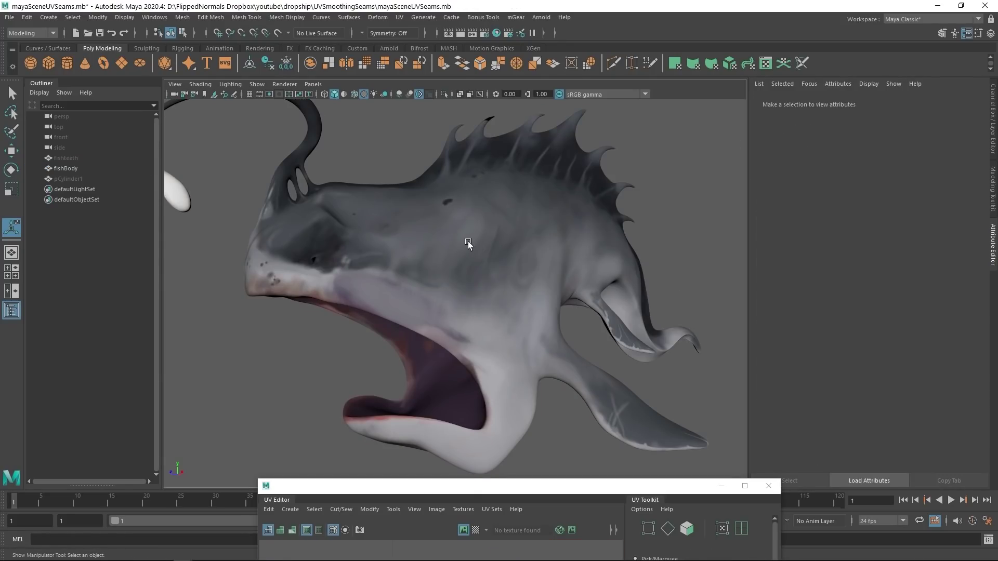
{"action": "left_click", "coordinate": [481, 247]}
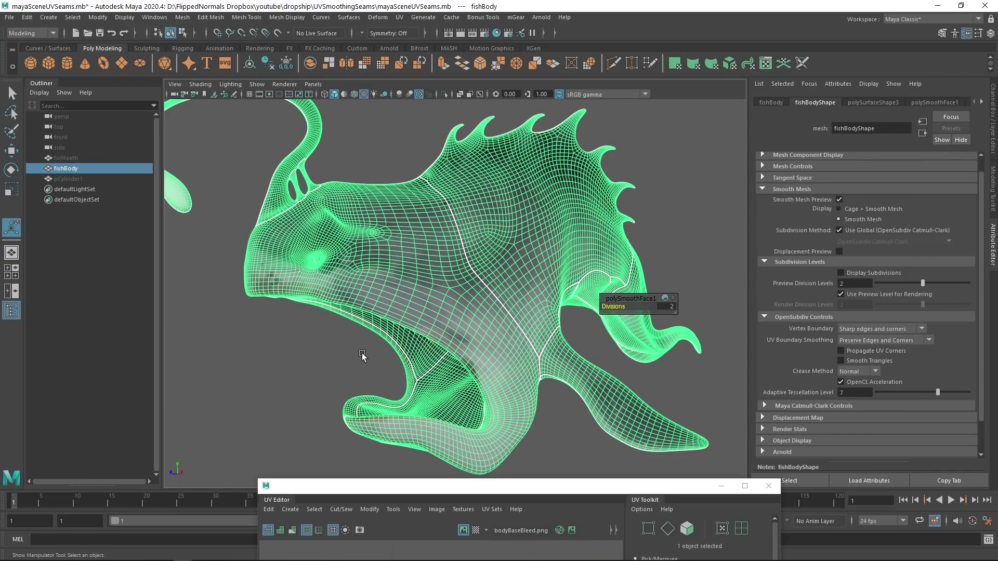
{"action": "left_click", "coordinate": [362, 354]}
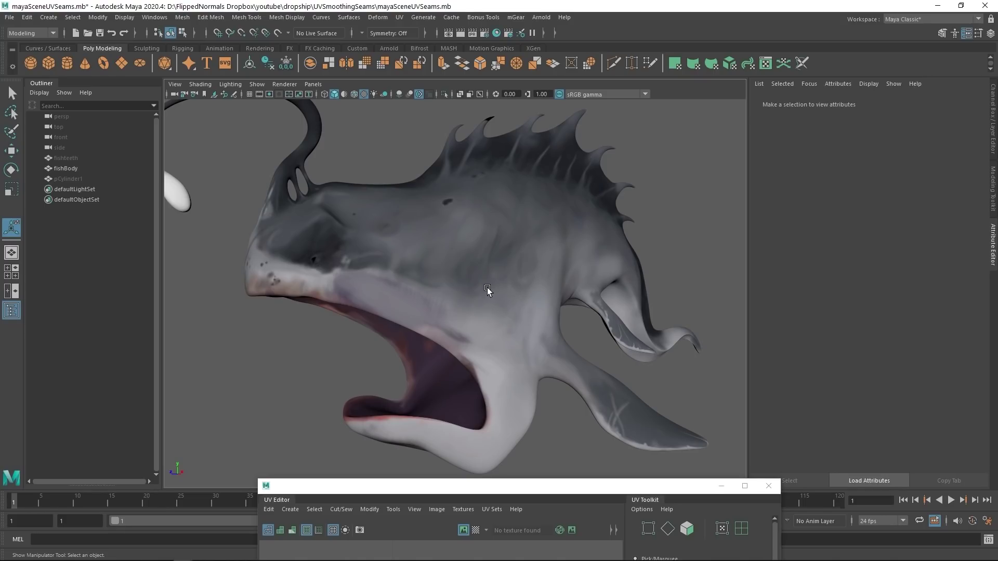
{"action": "scroll", "coordinate": [489, 304], "scroll_direction": "down", "scroll_amount": 2}
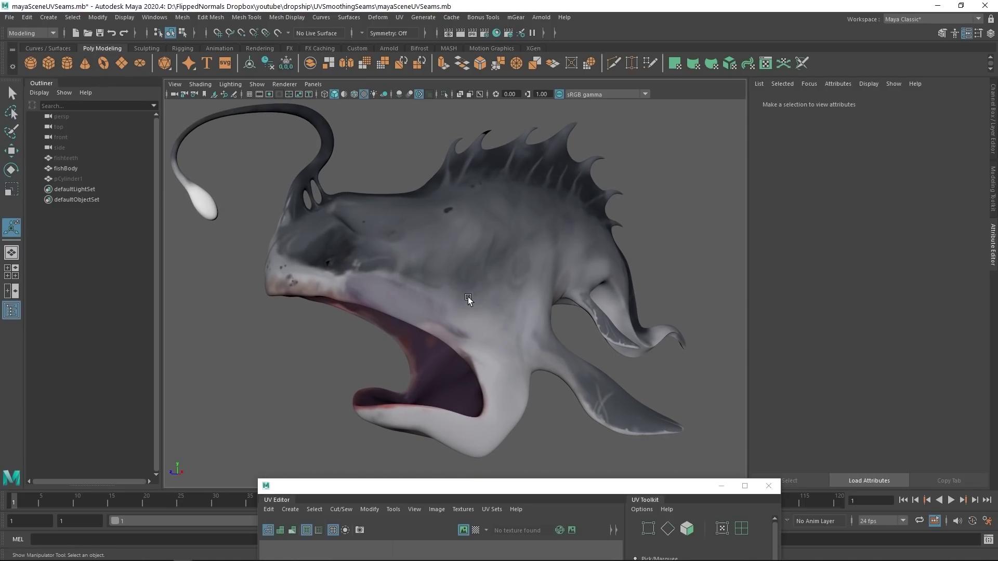